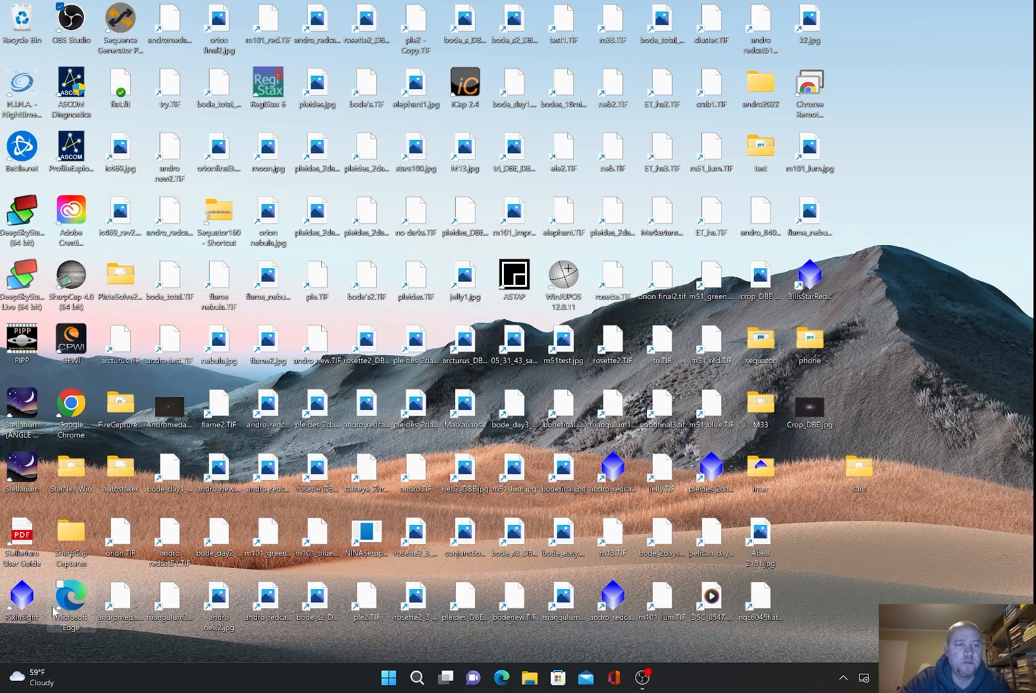
Step: Launch PixInsight from its desktop icon and wait for the workspace to load
double_click(25, 597)
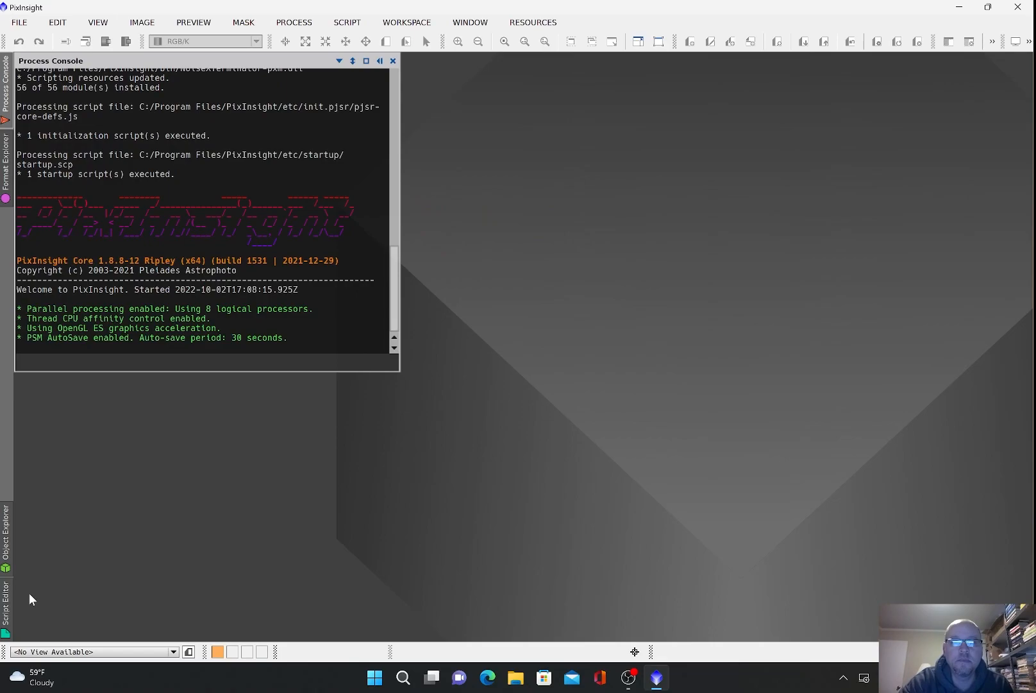
Step: Open Autosave_M33_6hr_13mins_20secs_1120frames.tif from the bottom of the M33 day2 LIGHT folder
click(21, 22)
click(39, 41)
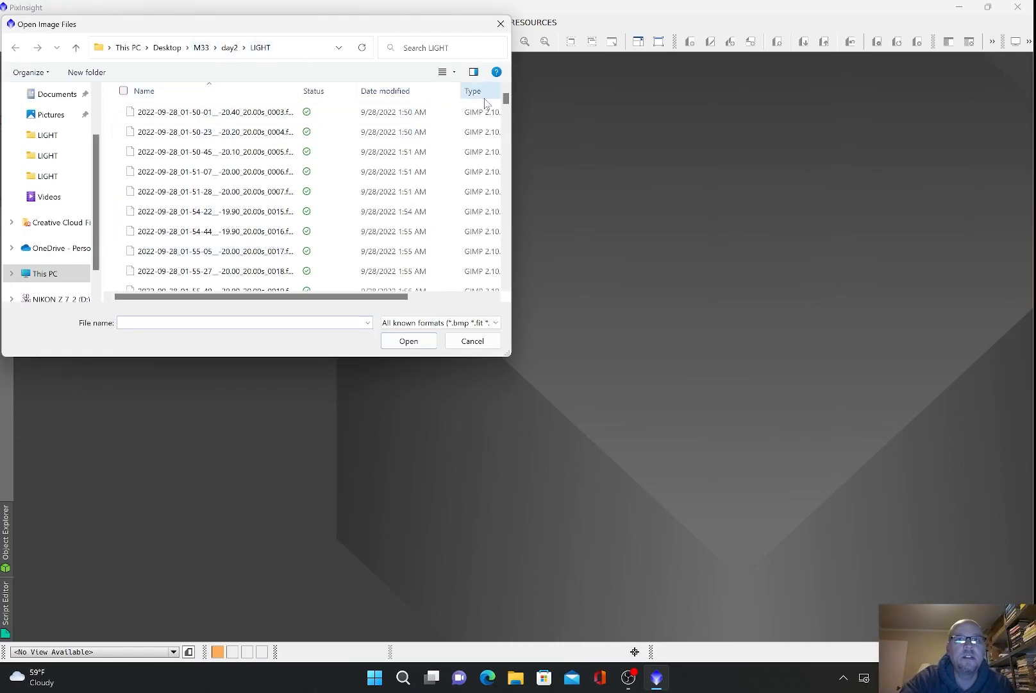
drag(506, 98, 502, 281)
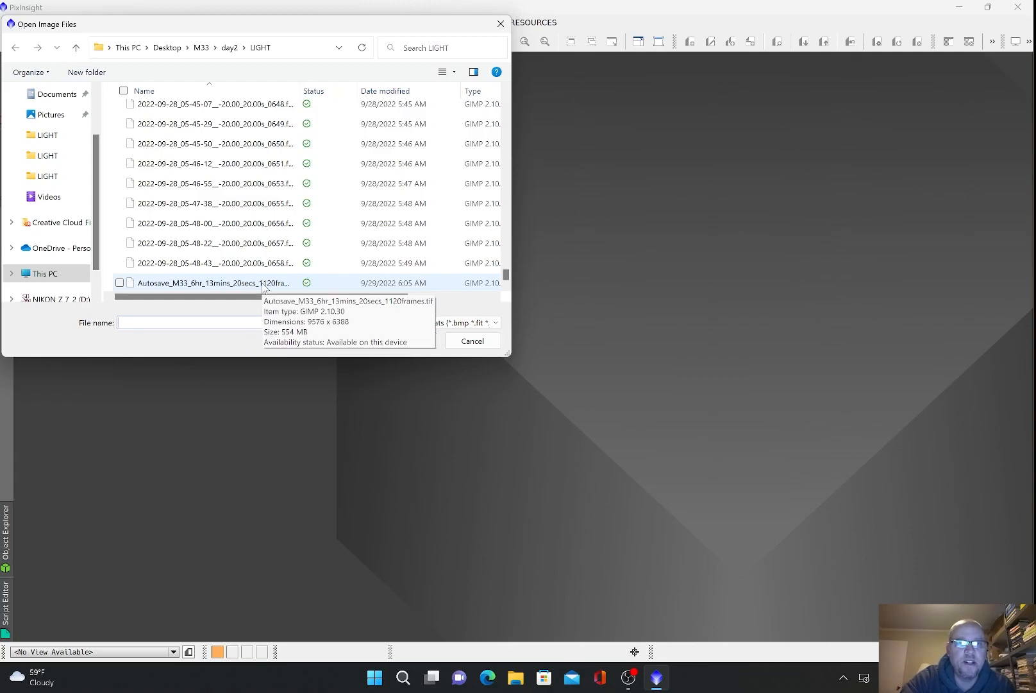
double_click(225, 284)
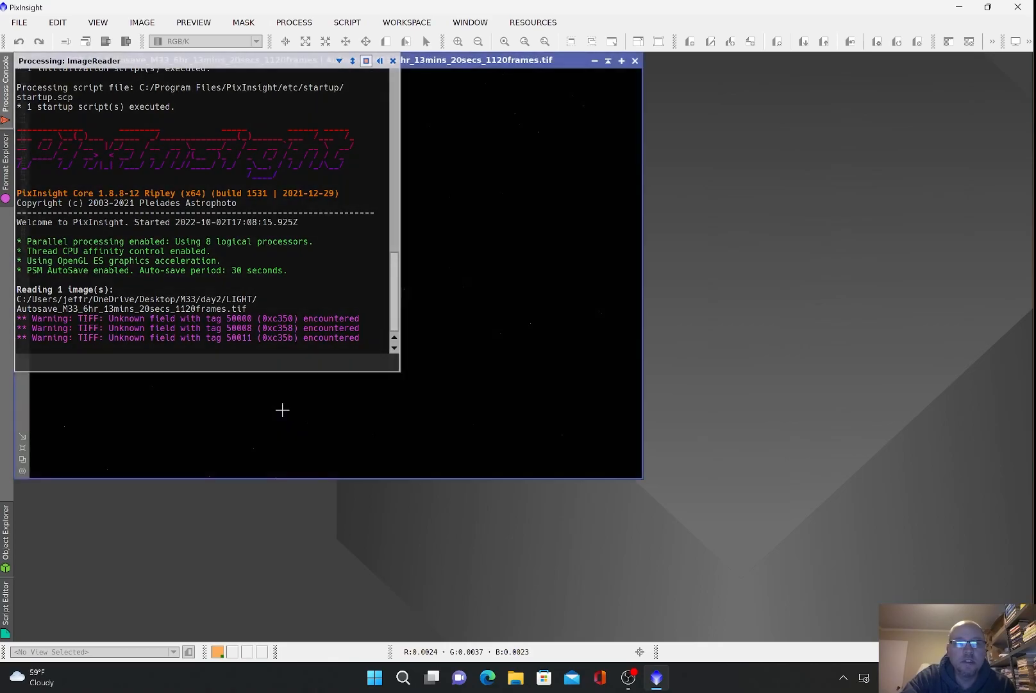
Step: Fit the M33 window to the workspace and apply a quick auto stretch
click(23, 457)
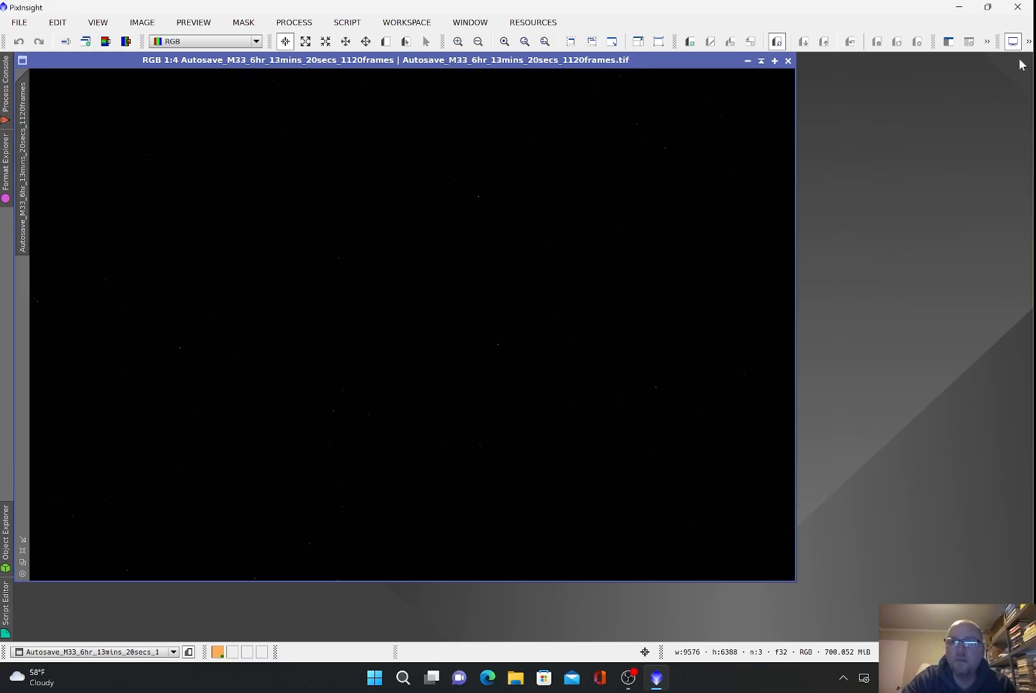
click(1029, 43)
click(1013, 82)
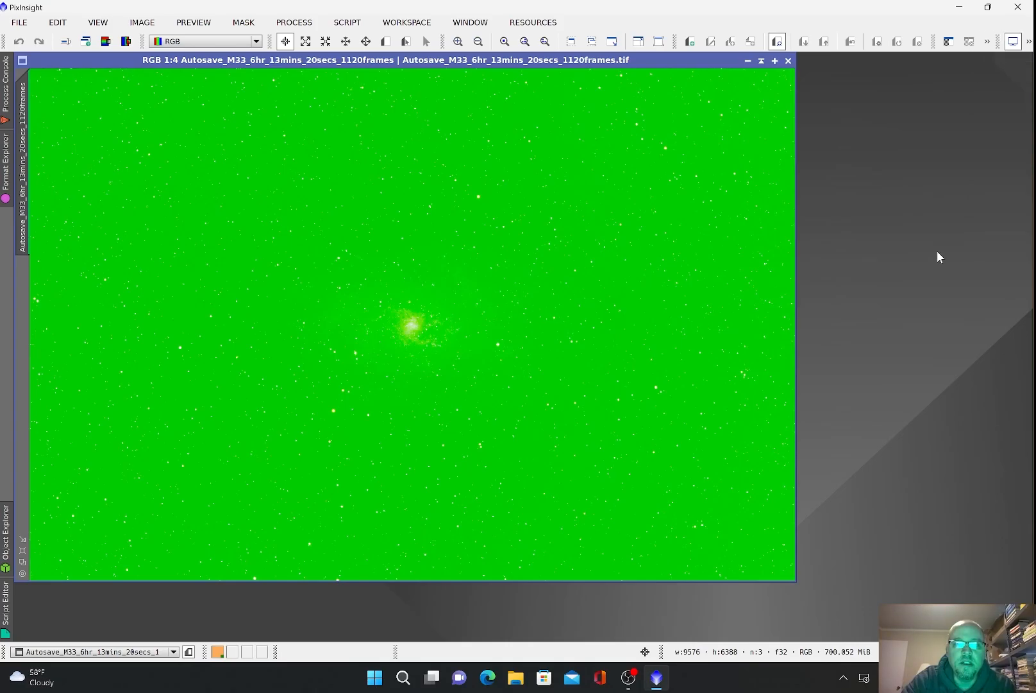
Step: Re-run the ScreenTransferFunction auto stretch with RGB channels unlinked to remove the green cast
click(294, 22)
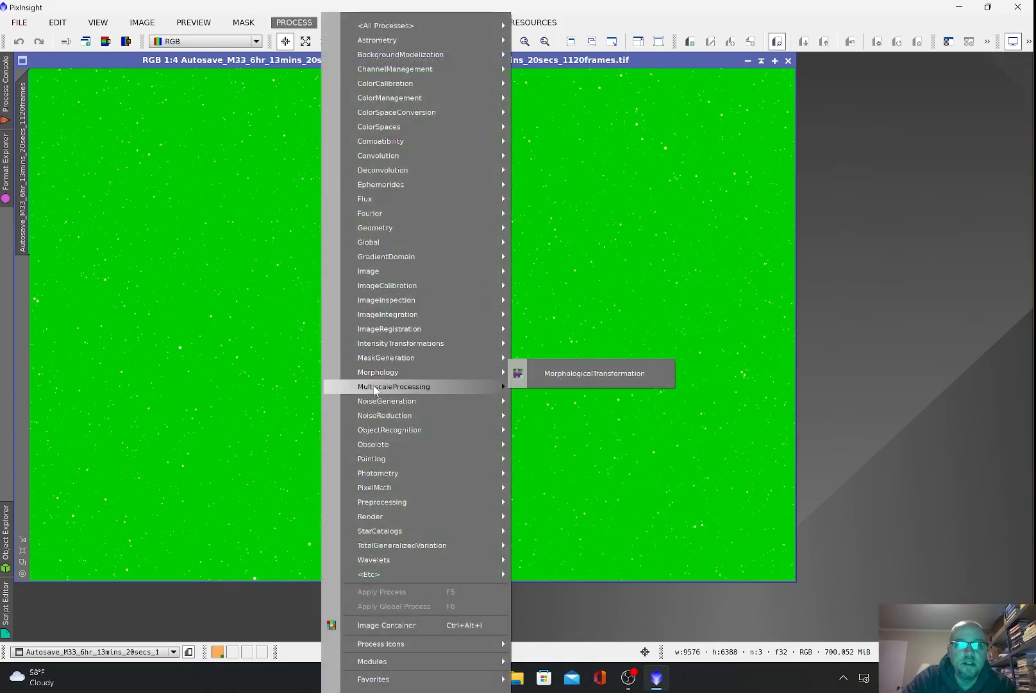
mouse_move(392, 347)
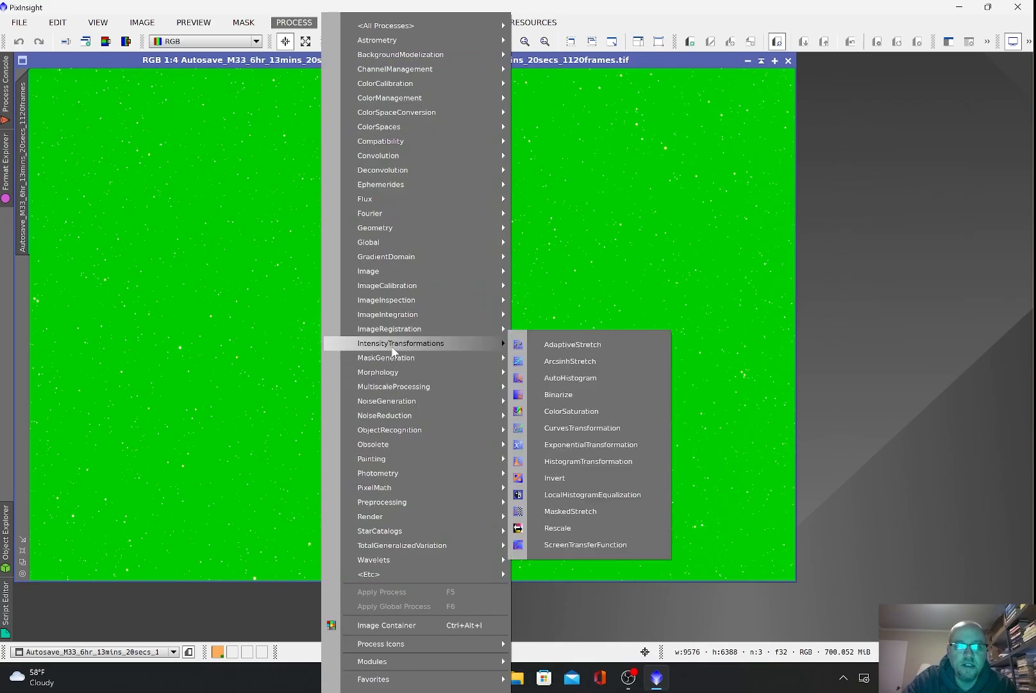
click(577, 544)
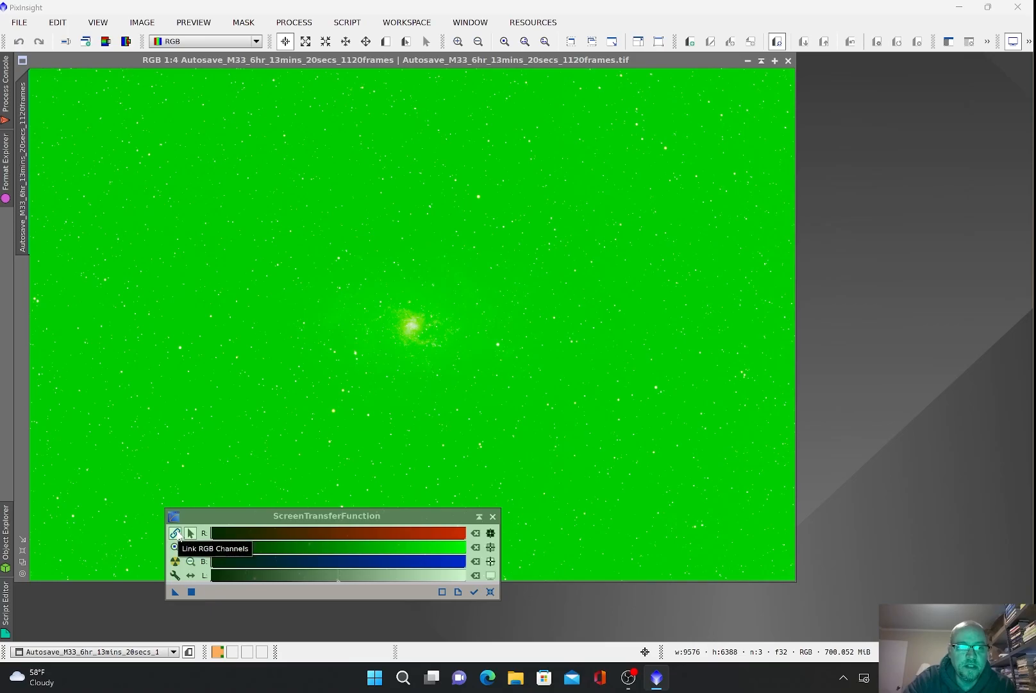
click(174, 533)
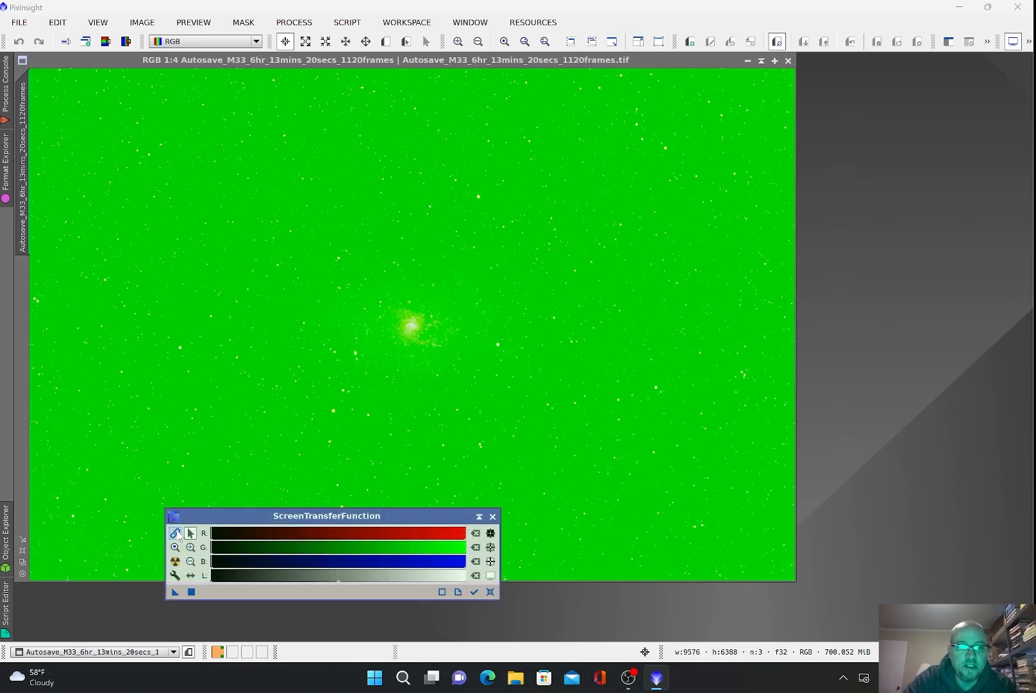
click(175, 561)
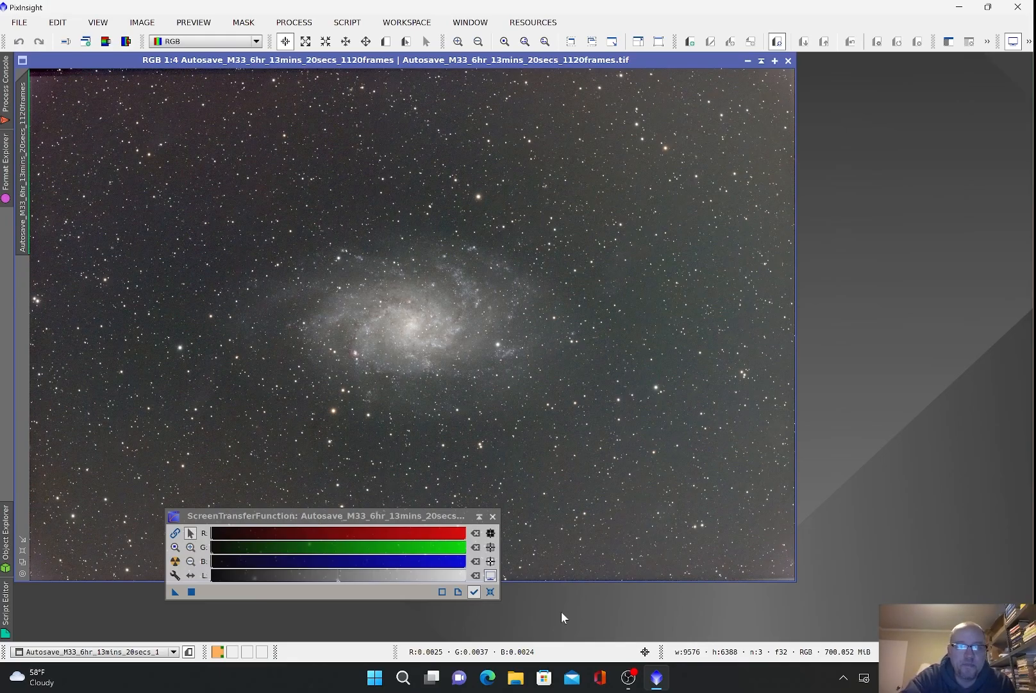
click(492, 515)
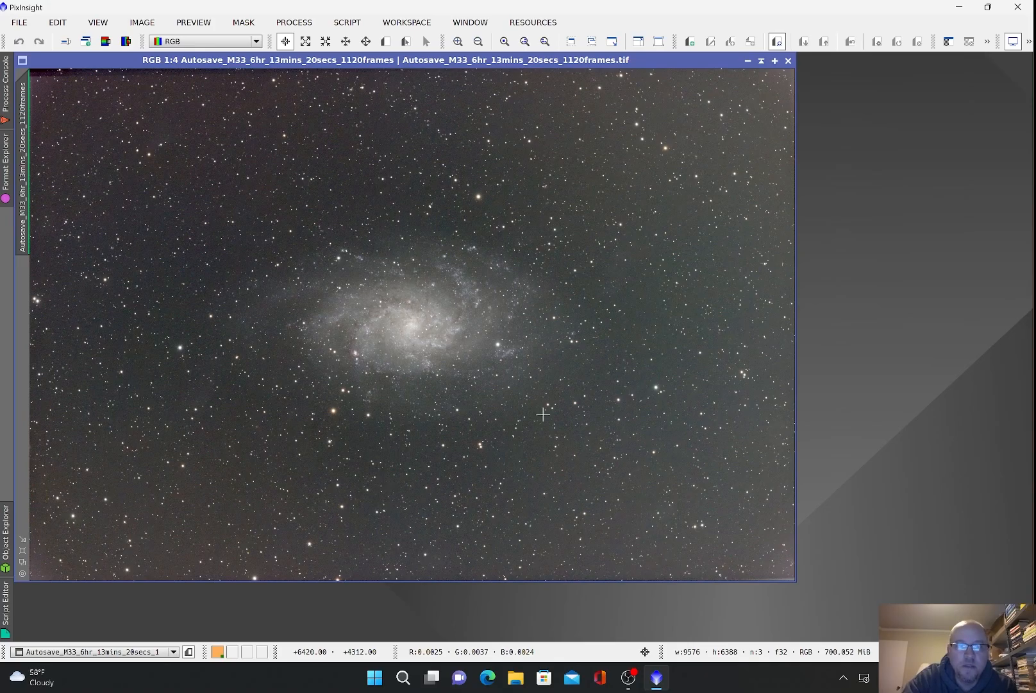
scroll(410, 334, up, 2)
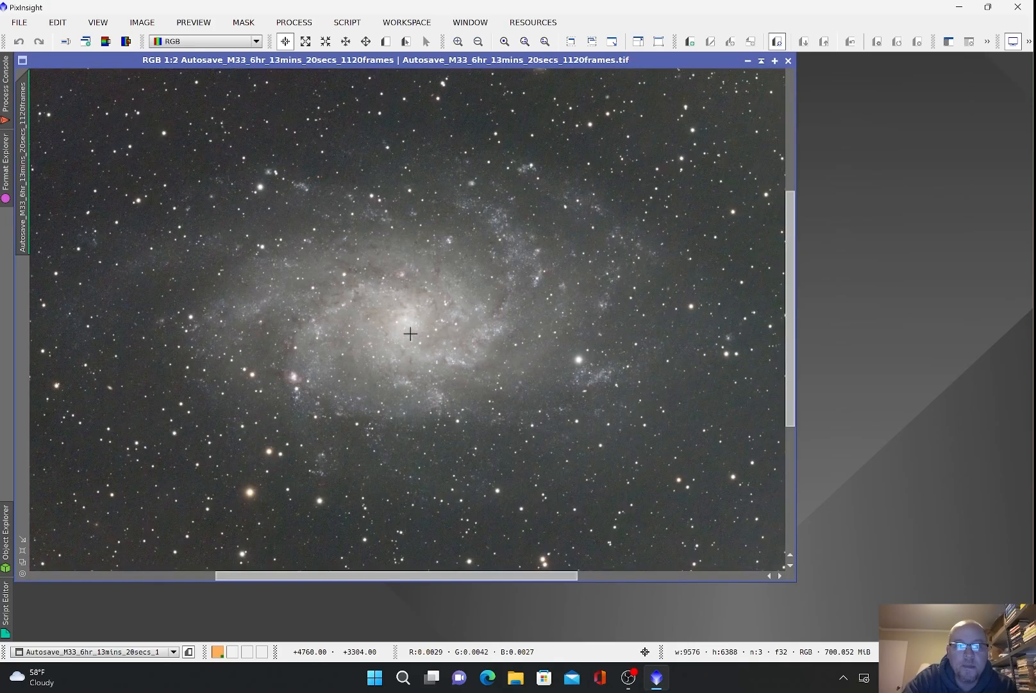
scroll(410, 333, down, 1)
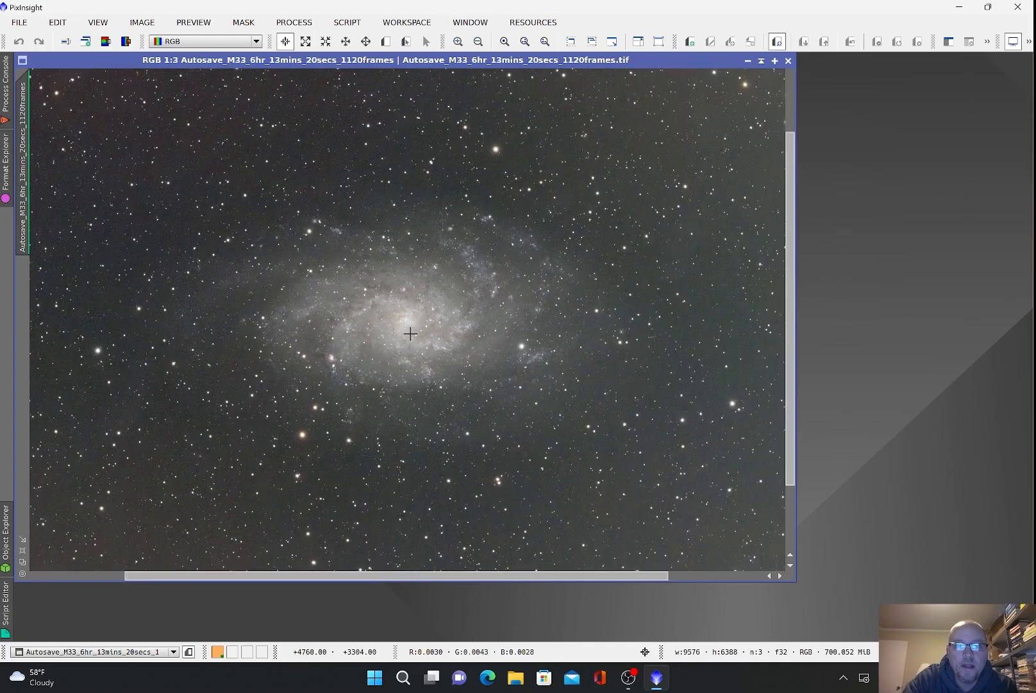
scroll(411, 333, down, 1)
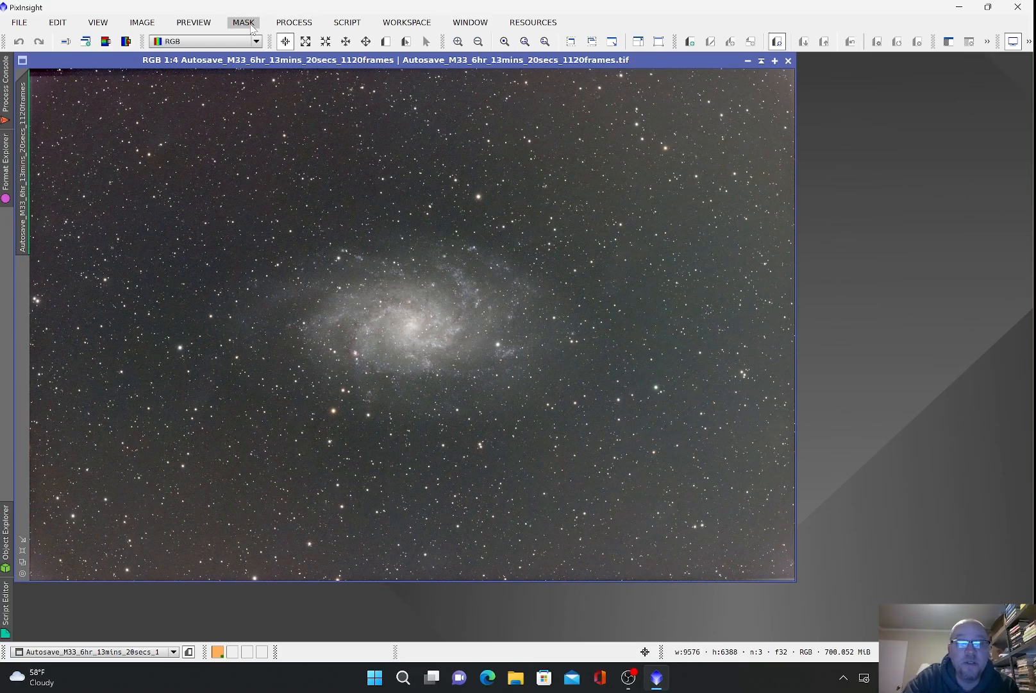
Step: DynamicCrop the M33 image to 9076 × 5888 pixels and fit the view
click(292, 24)
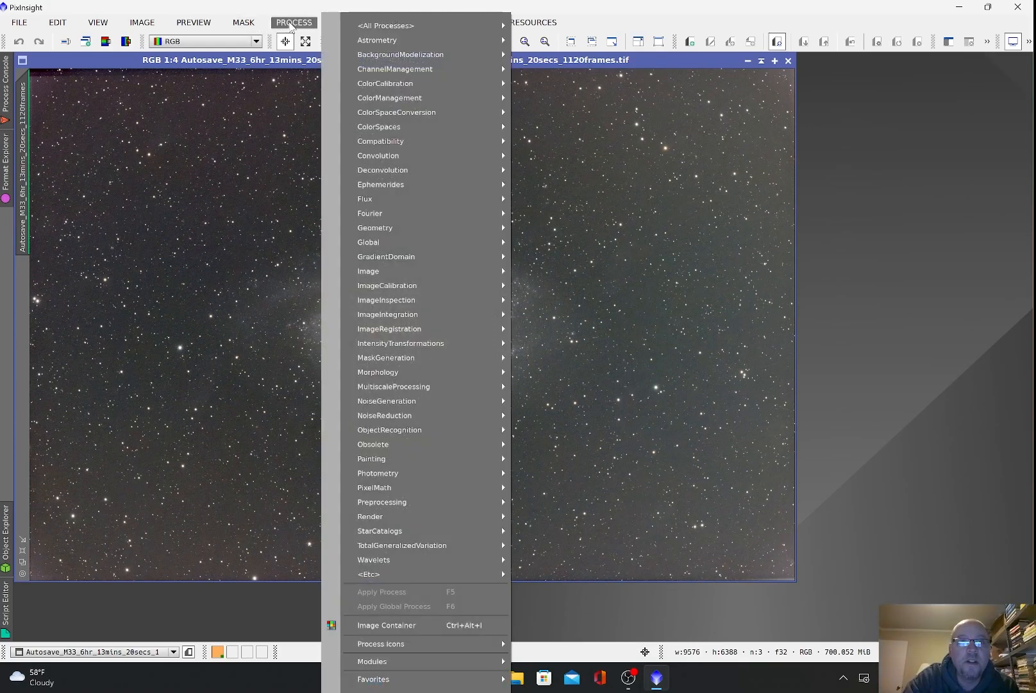
mouse_move(420, 227)
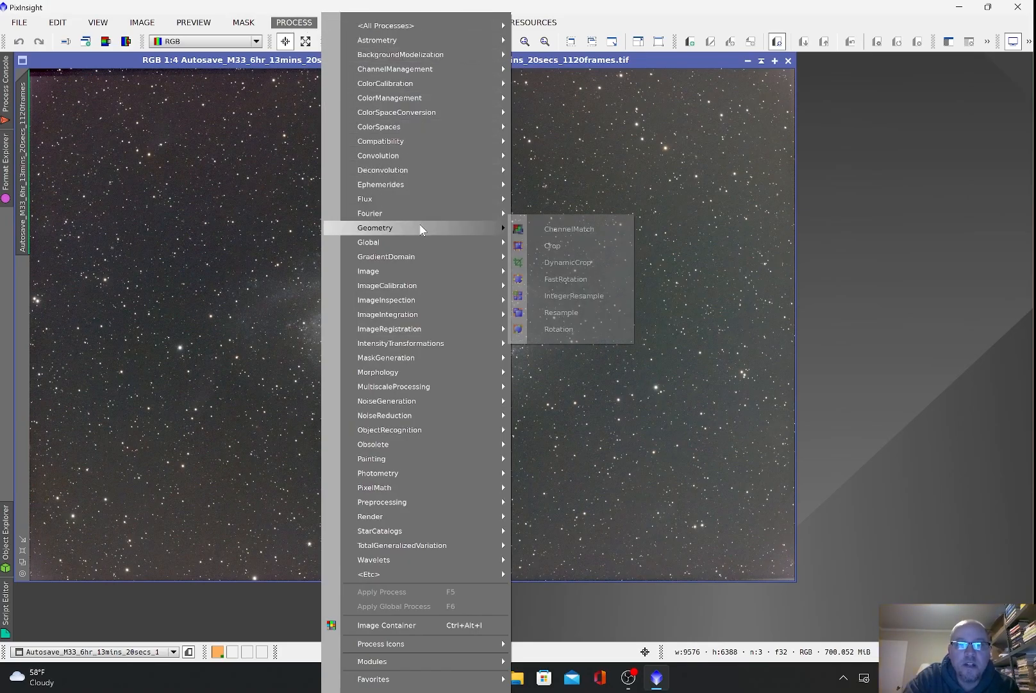
click(560, 262)
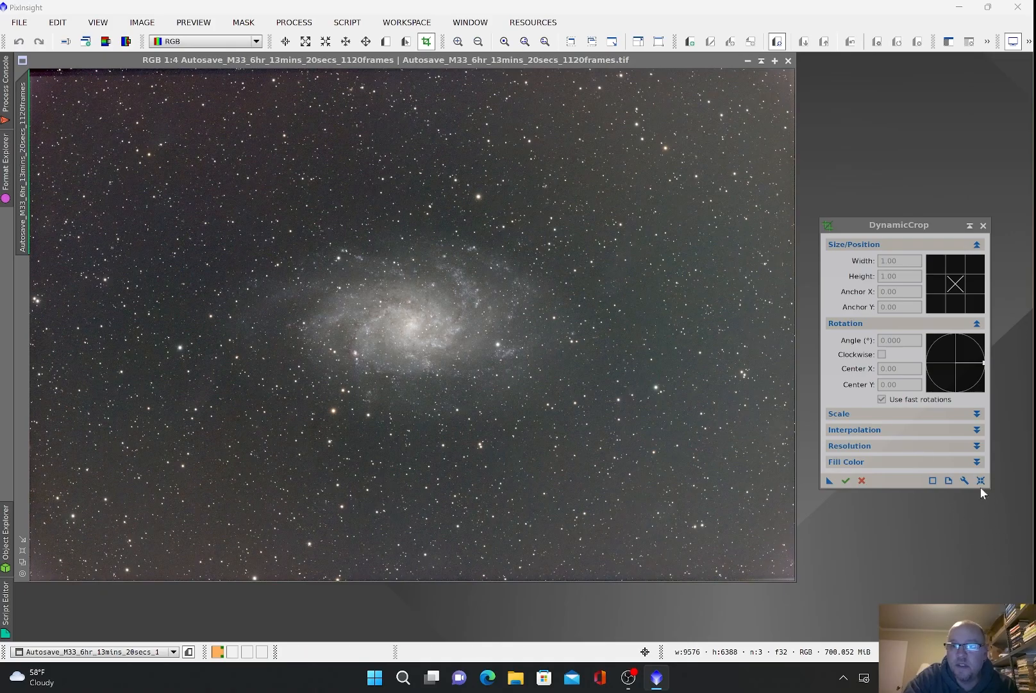
click(981, 480)
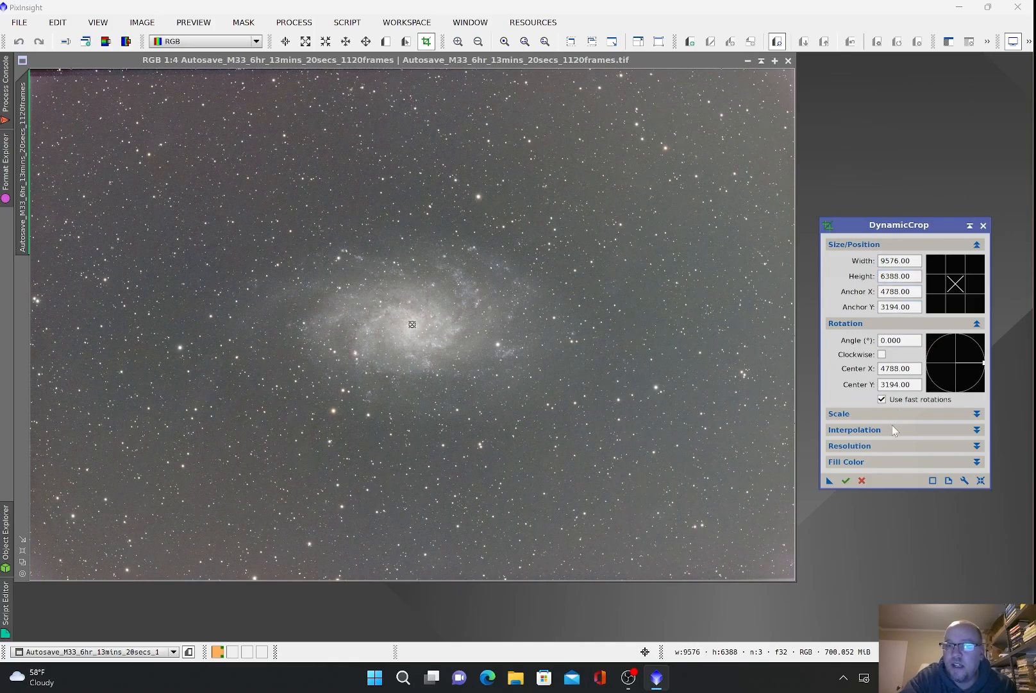
double_click(893, 261)
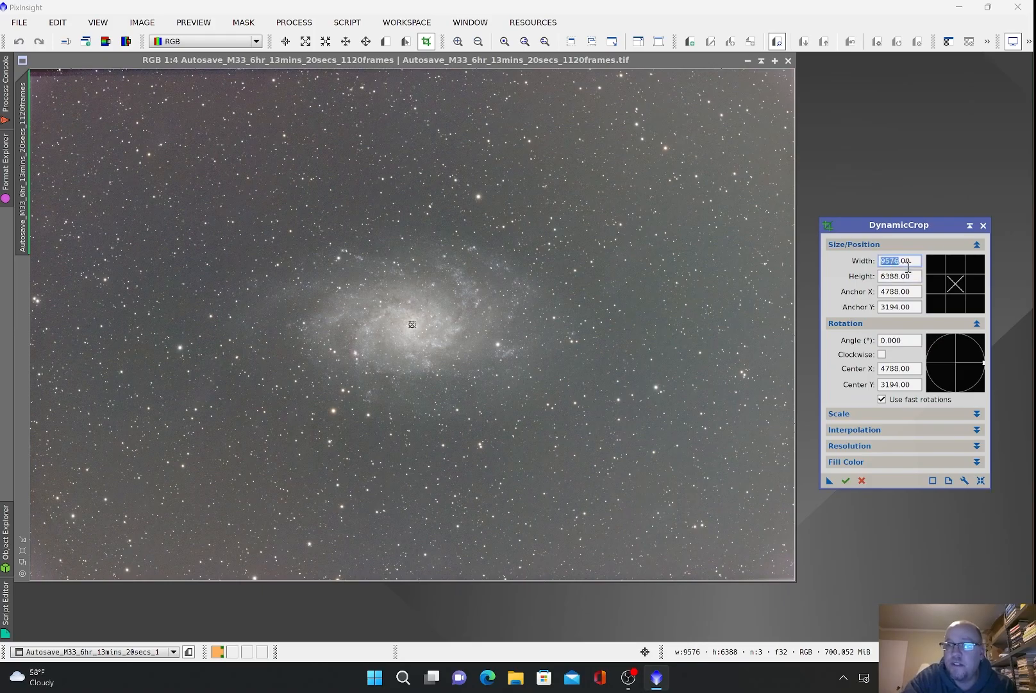
text(9076)
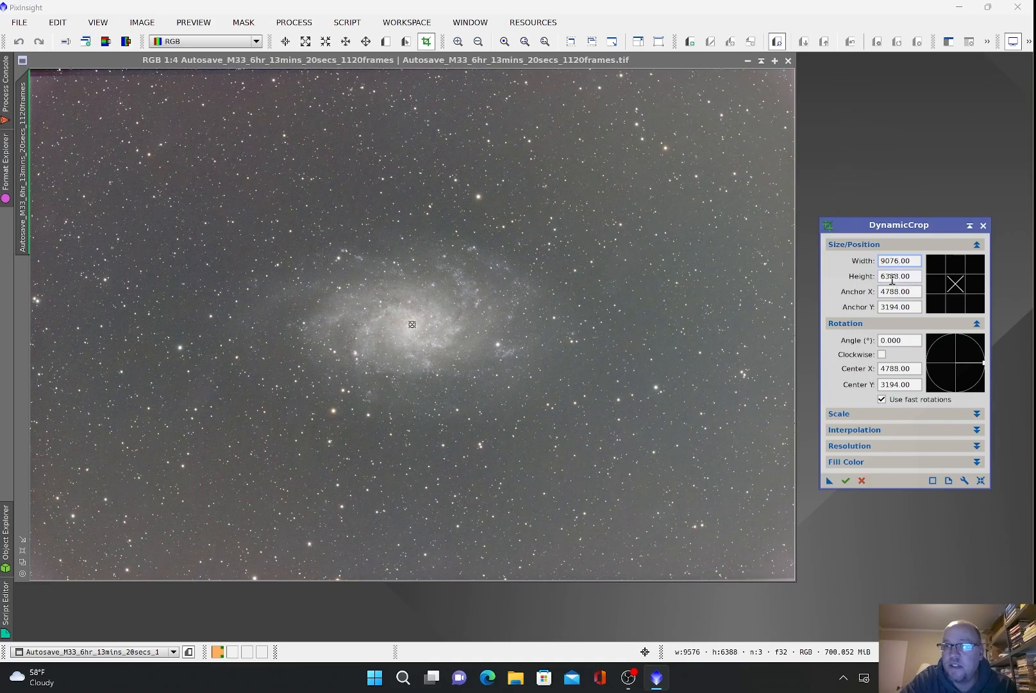
double_click(892, 276)
text(5888)
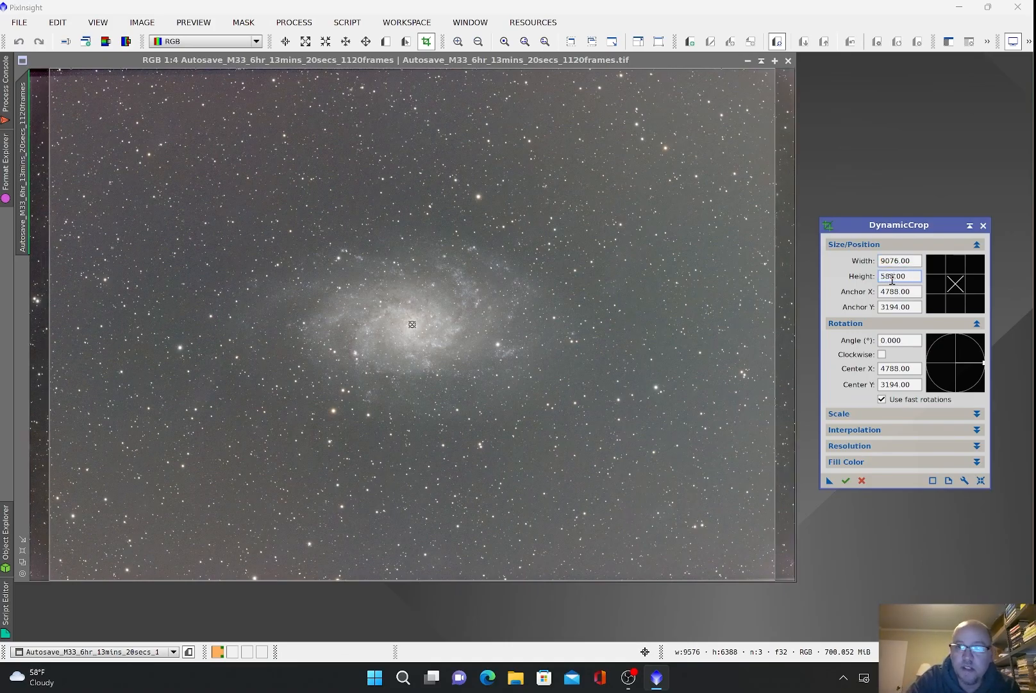
click(890, 288)
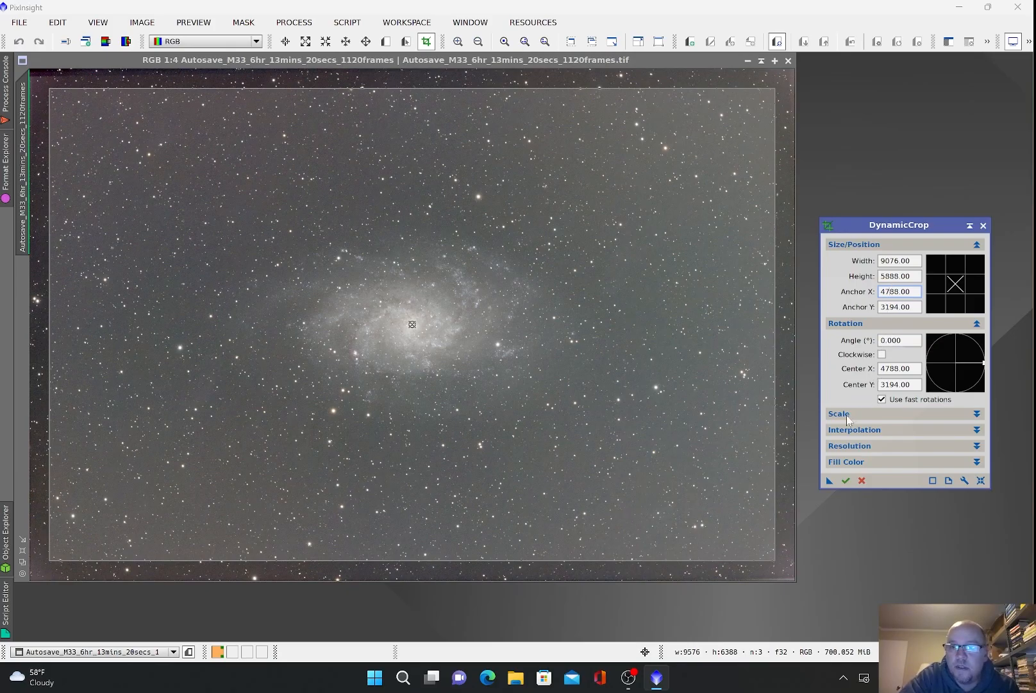
click(846, 481)
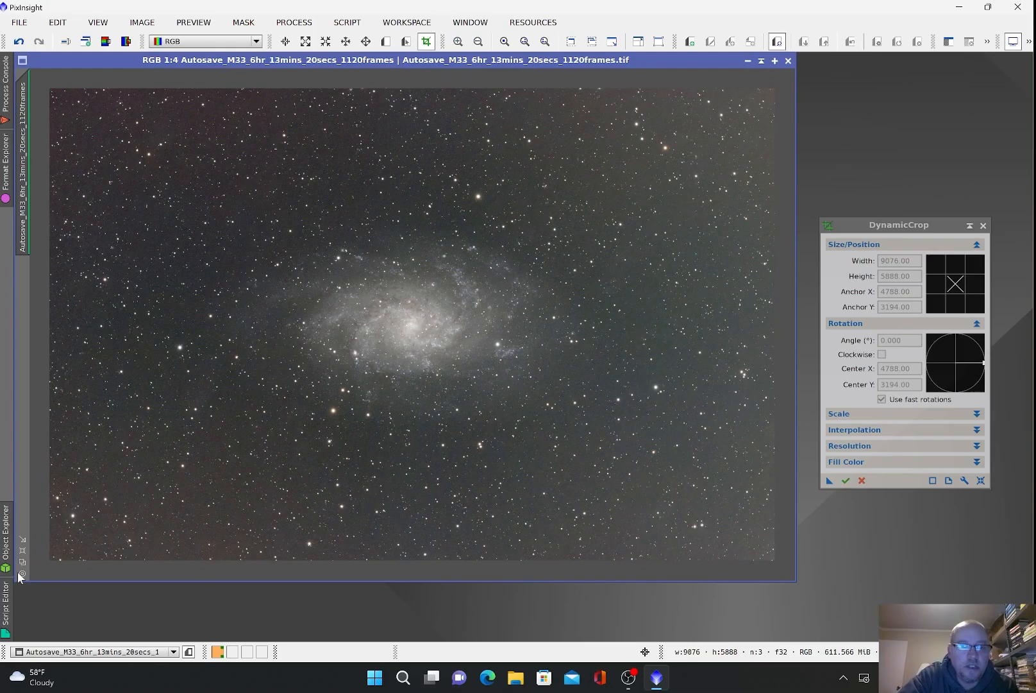
click(22, 550)
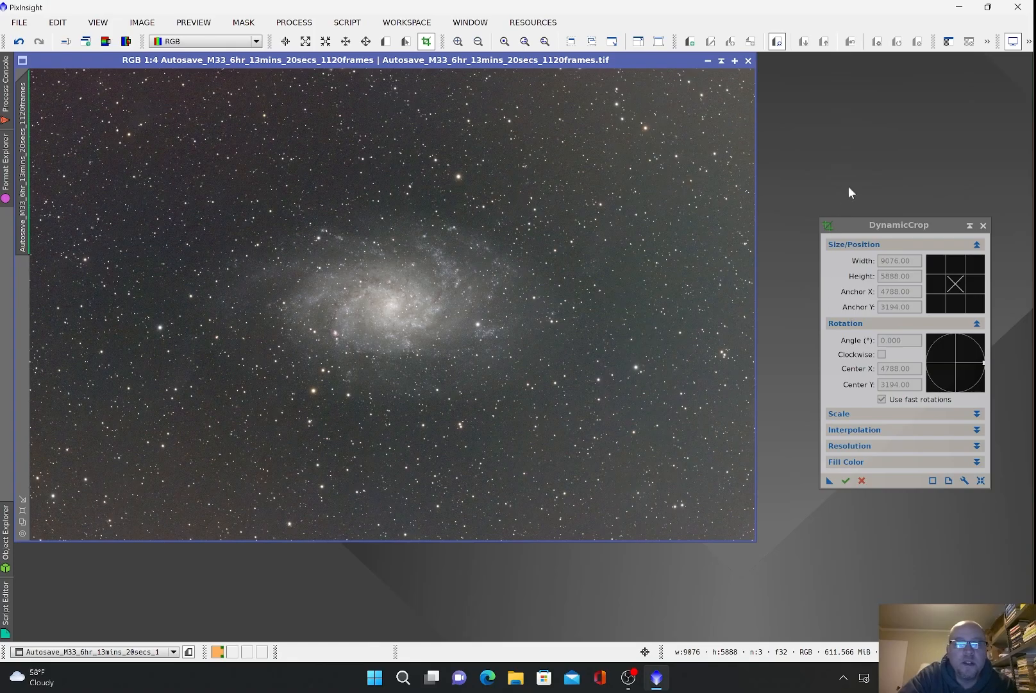
Step: Close DynamicCrop and start DynamicBackgroundExtraction with the M33 image as its target
click(983, 225)
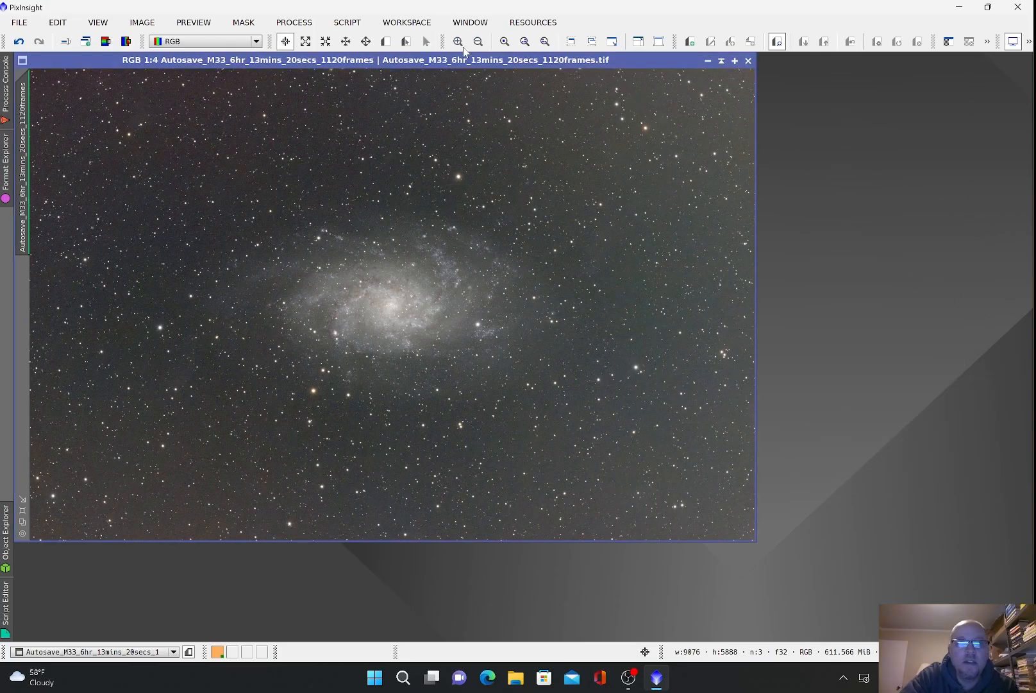
click(296, 24)
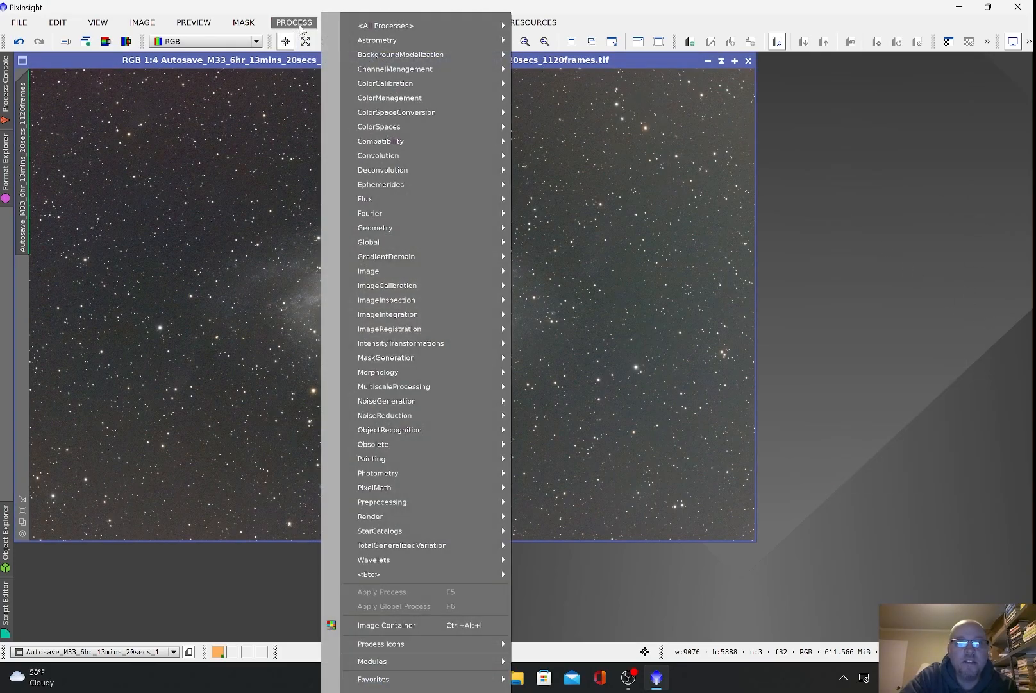
mouse_move(369, 57)
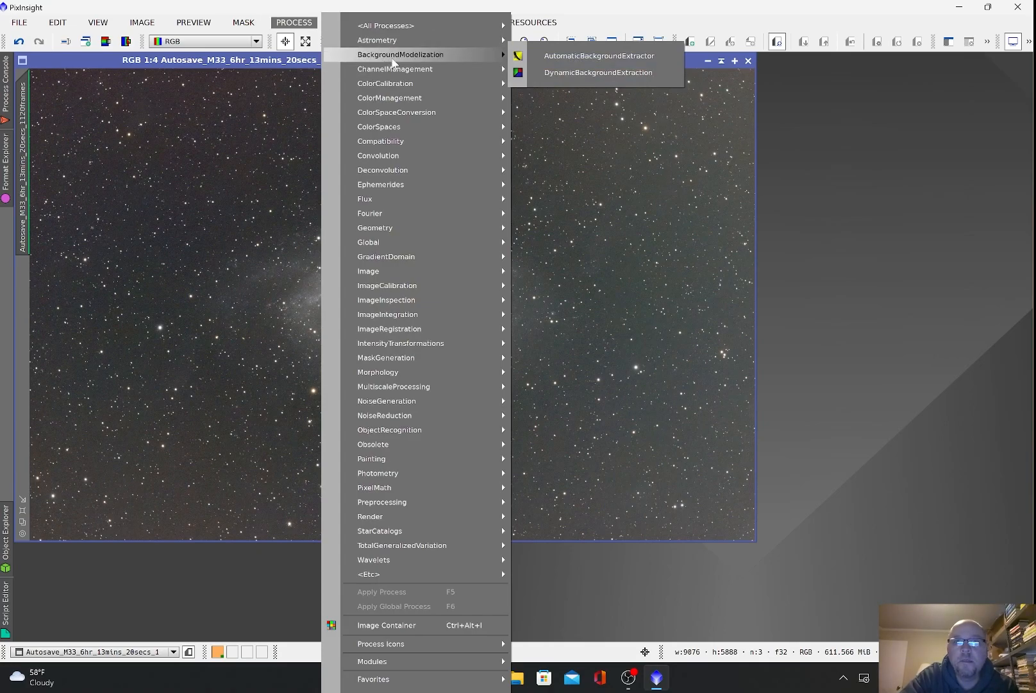
click(581, 72)
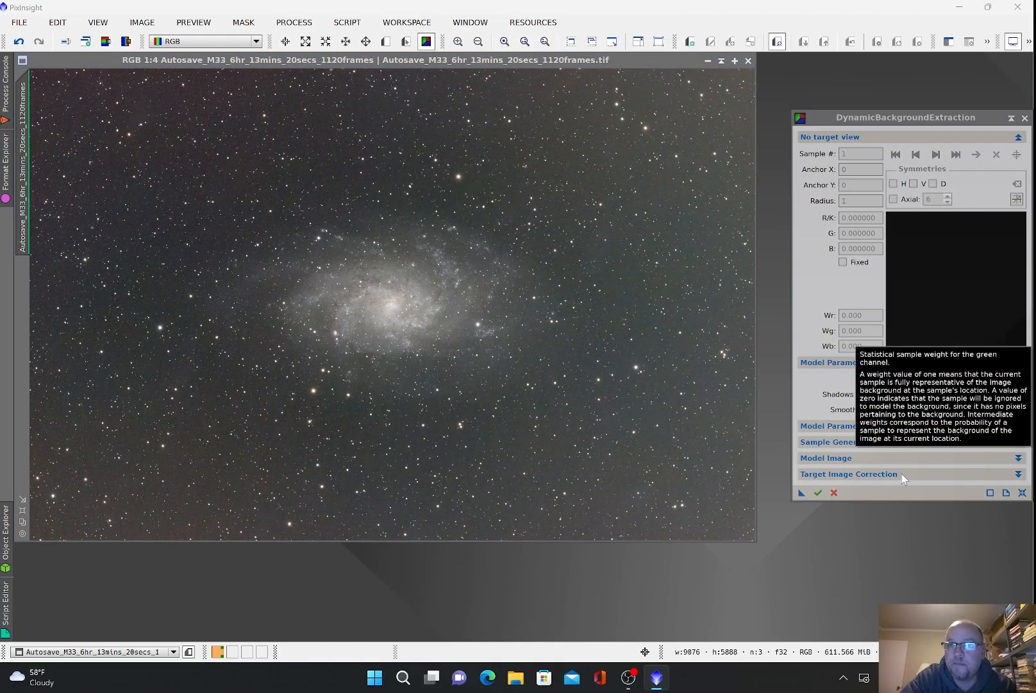
click(1023, 492)
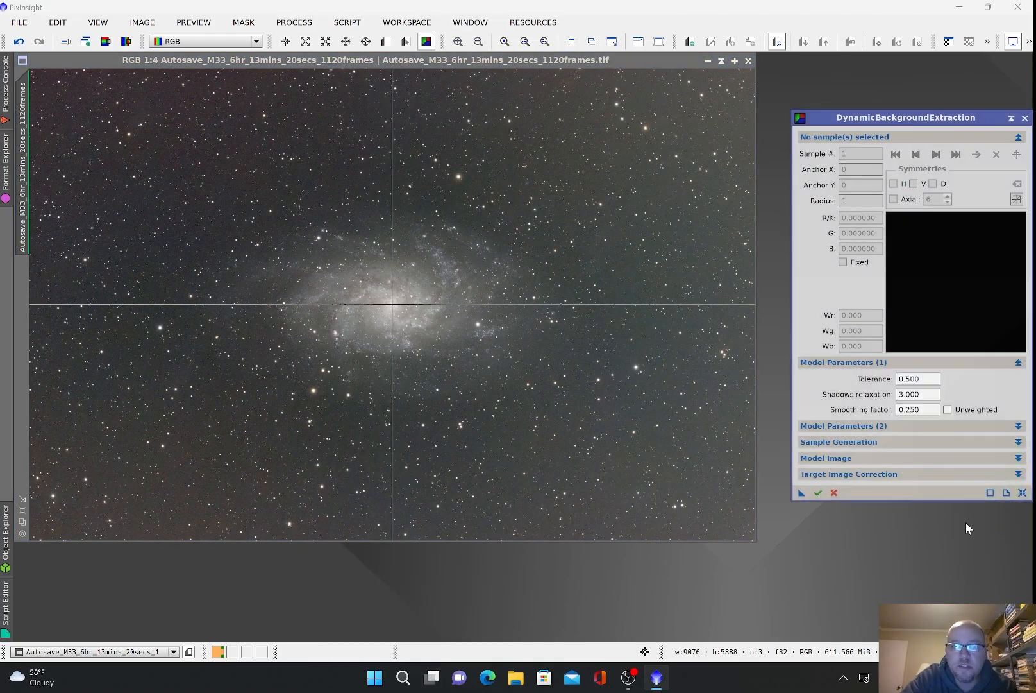
Step: Set Tolerance 6, default sample radius 20 and Subtraction target correction
double_click(920, 379)
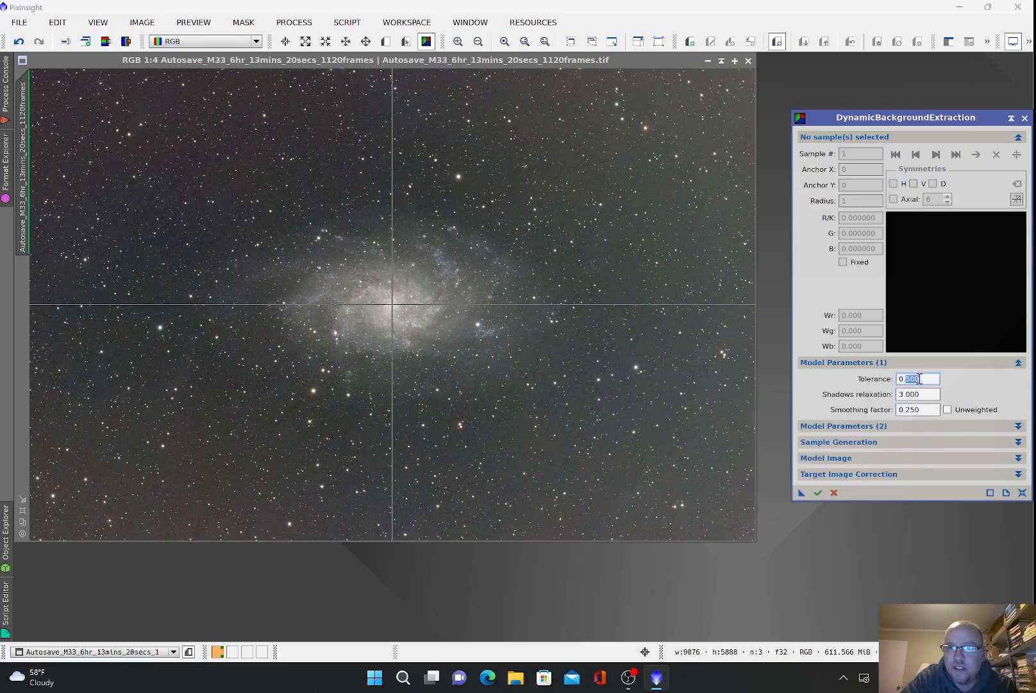
text(6)
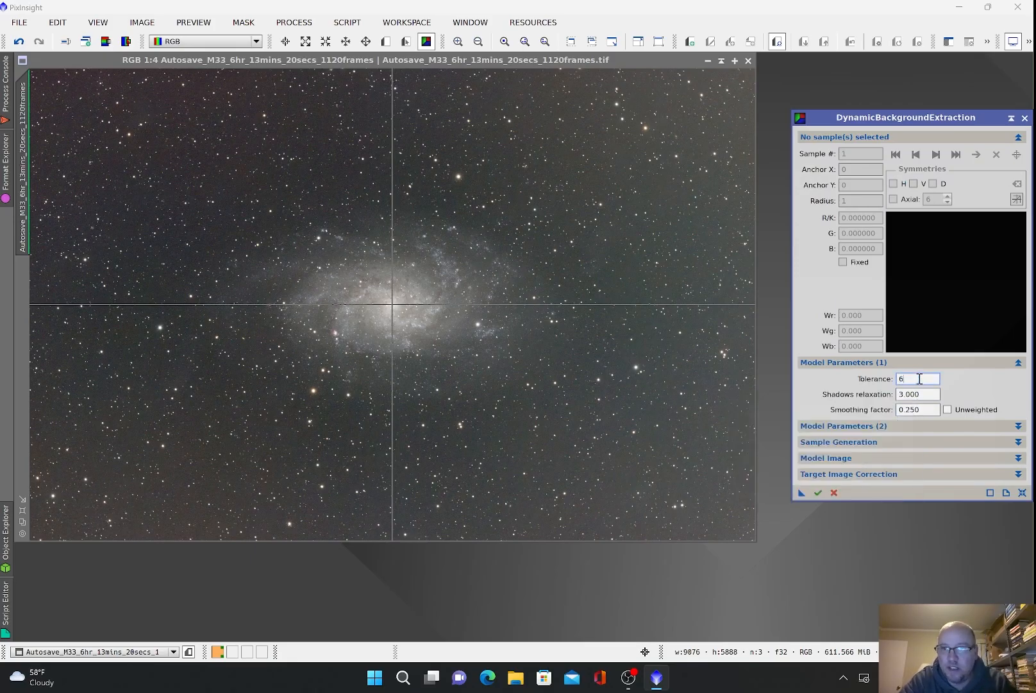
click(872, 442)
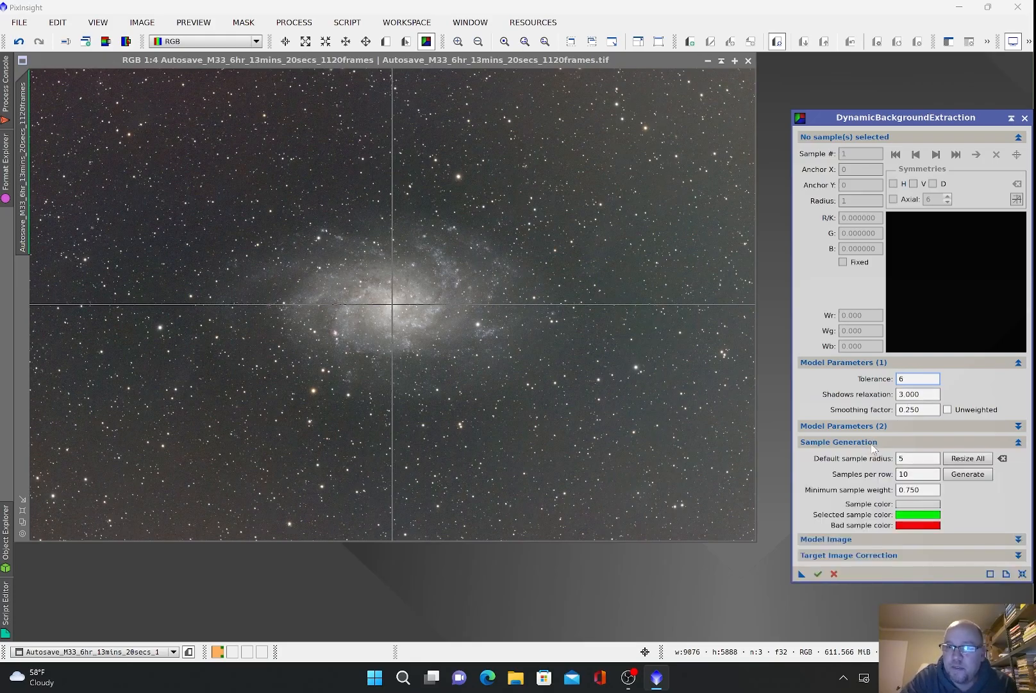
click(914, 98)
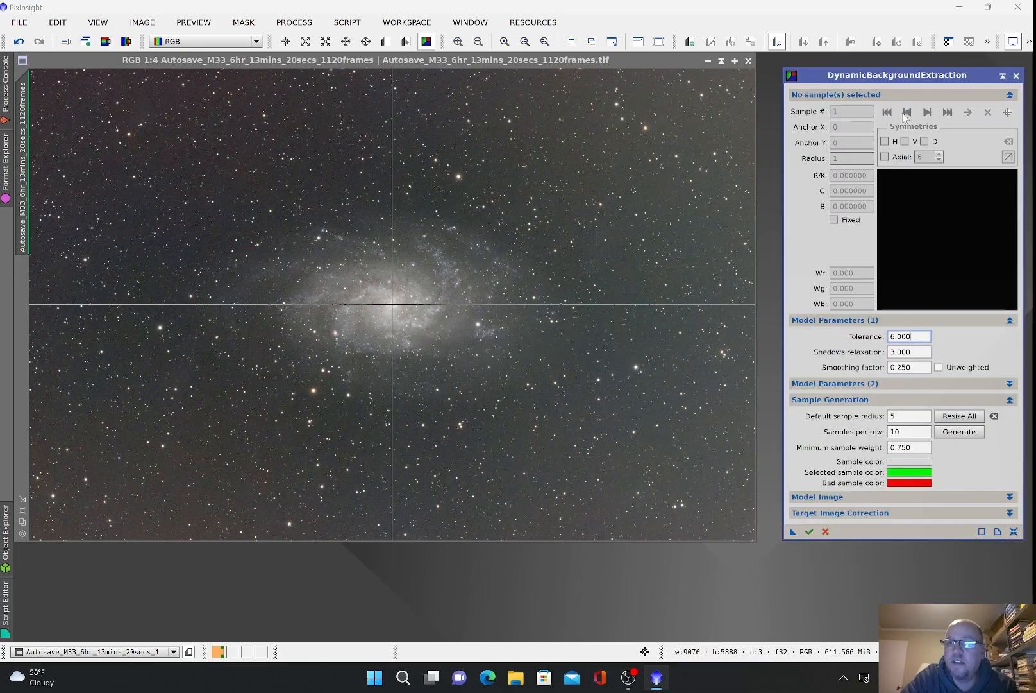
double_click(908, 414)
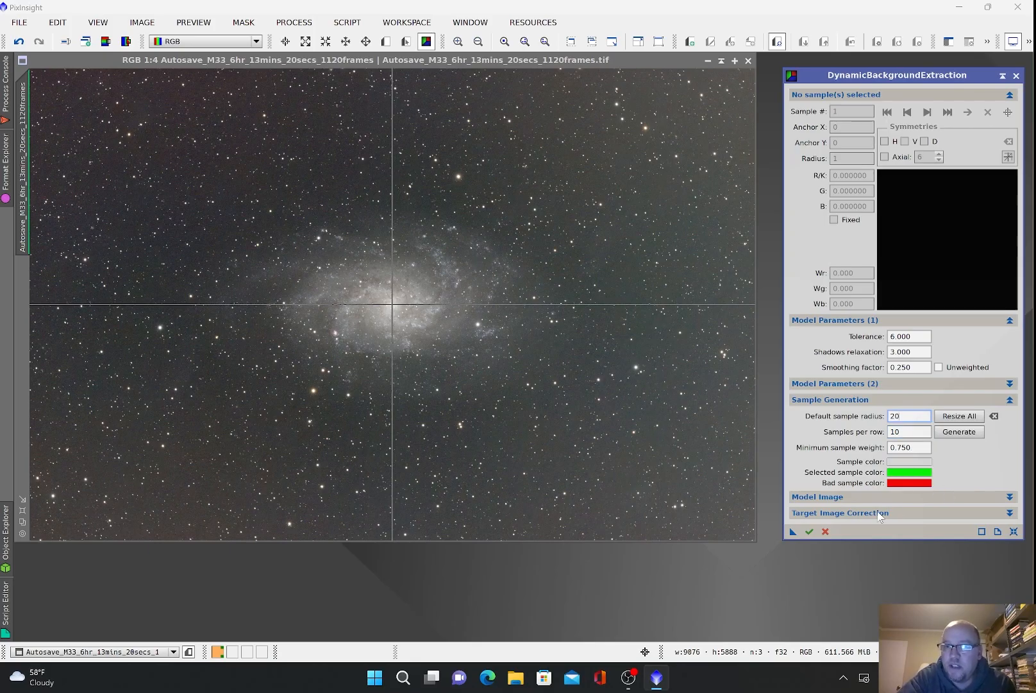
click(860, 513)
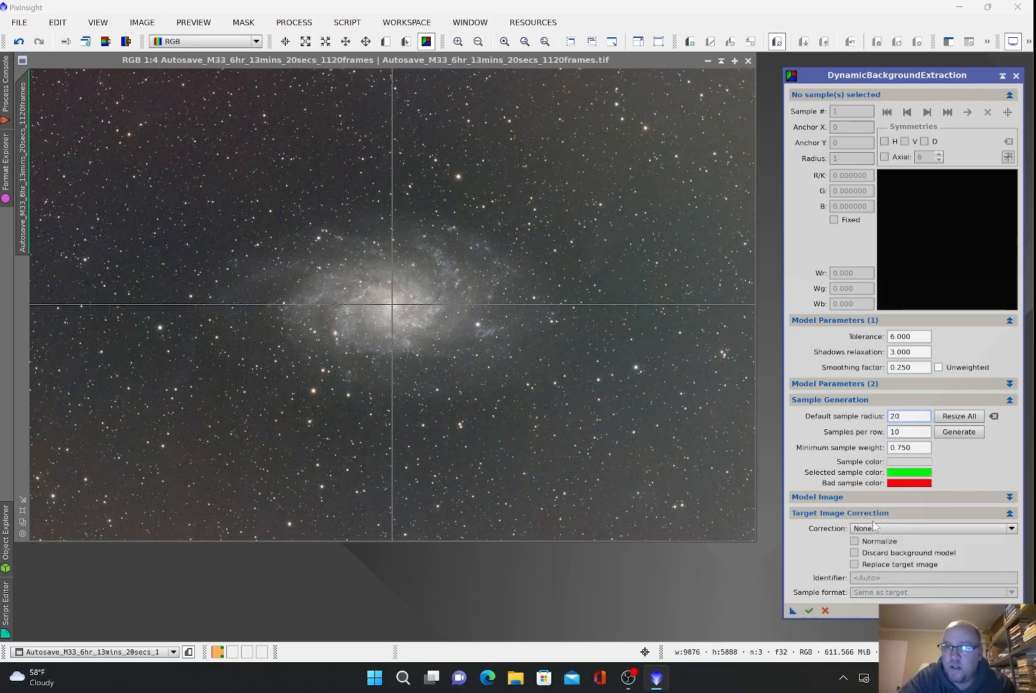
click(893, 527)
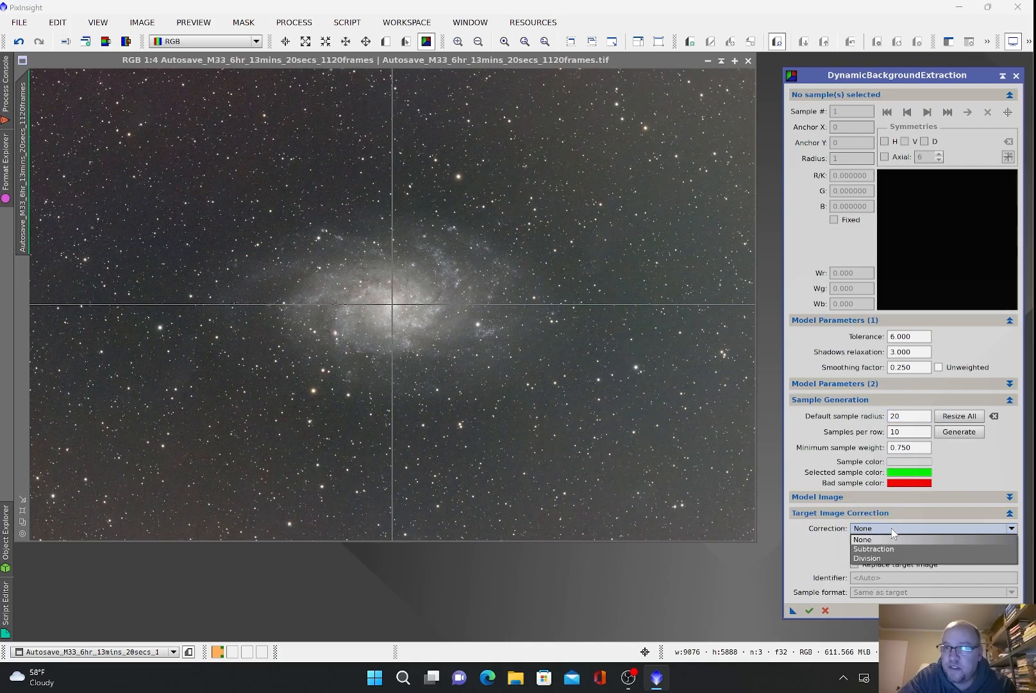
click(891, 549)
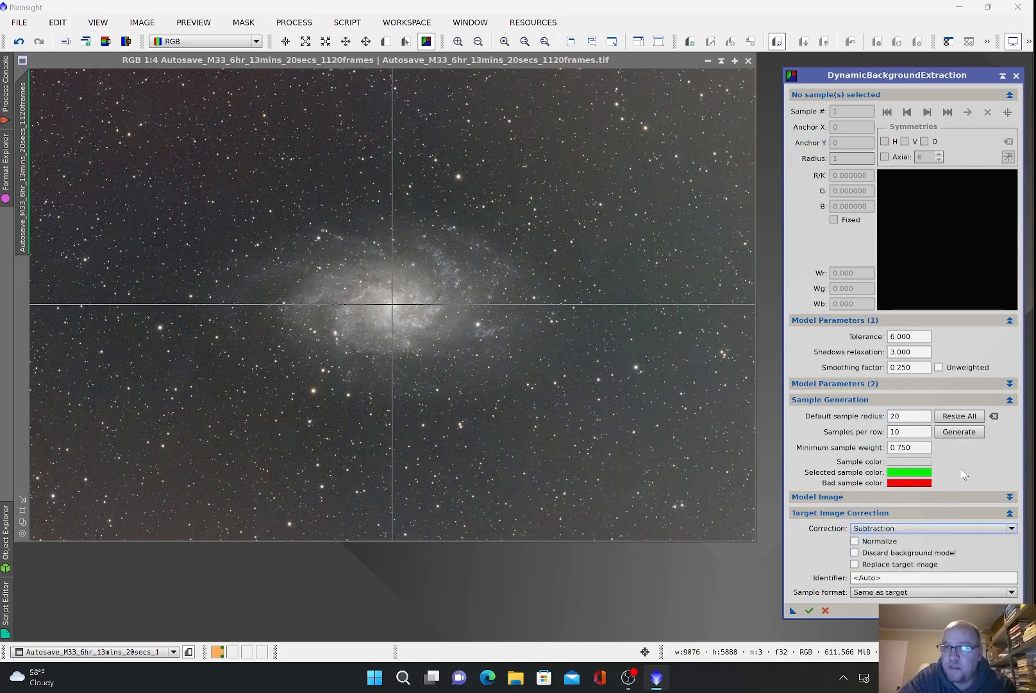
Step: Generate background samples across the image, add one manual sample, and step through them
click(961, 432)
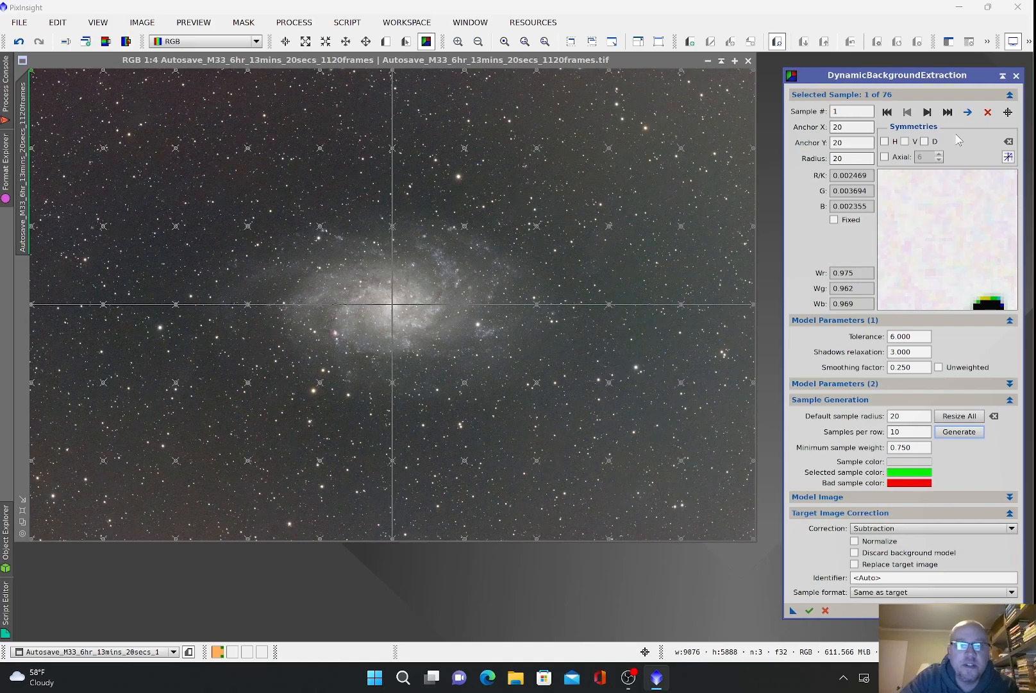
click(486, 247)
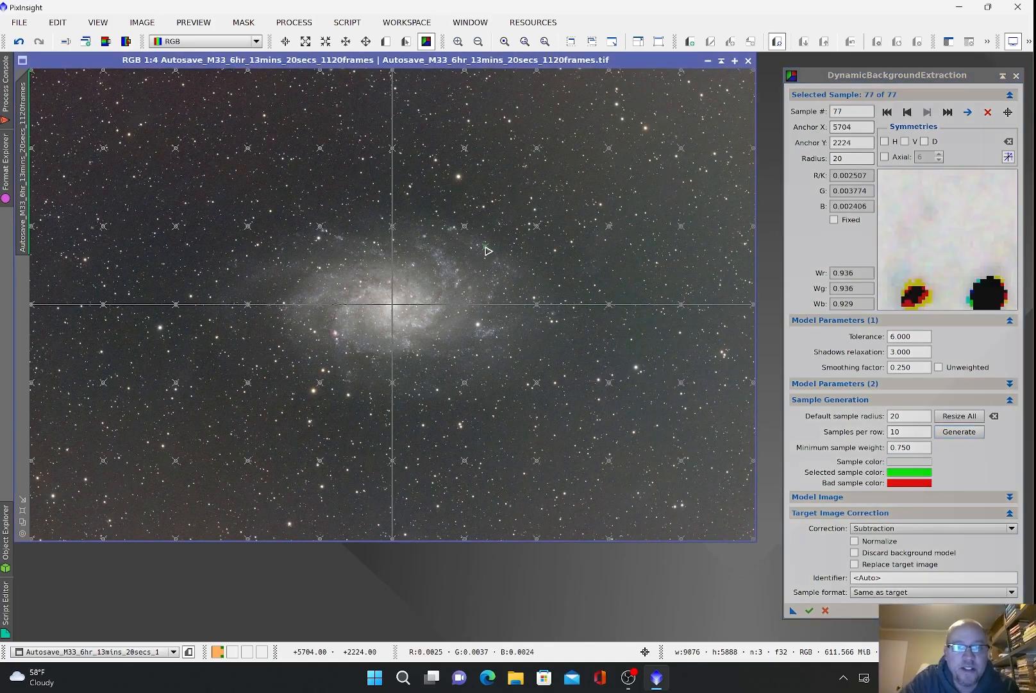
click(928, 112)
click(928, 112)
click(928, 112)
click(928, 113)
click(928, 112)
click(928, 112)
click(928, 112)
click(928, 113)
click(928, 112)
click(928, 113)
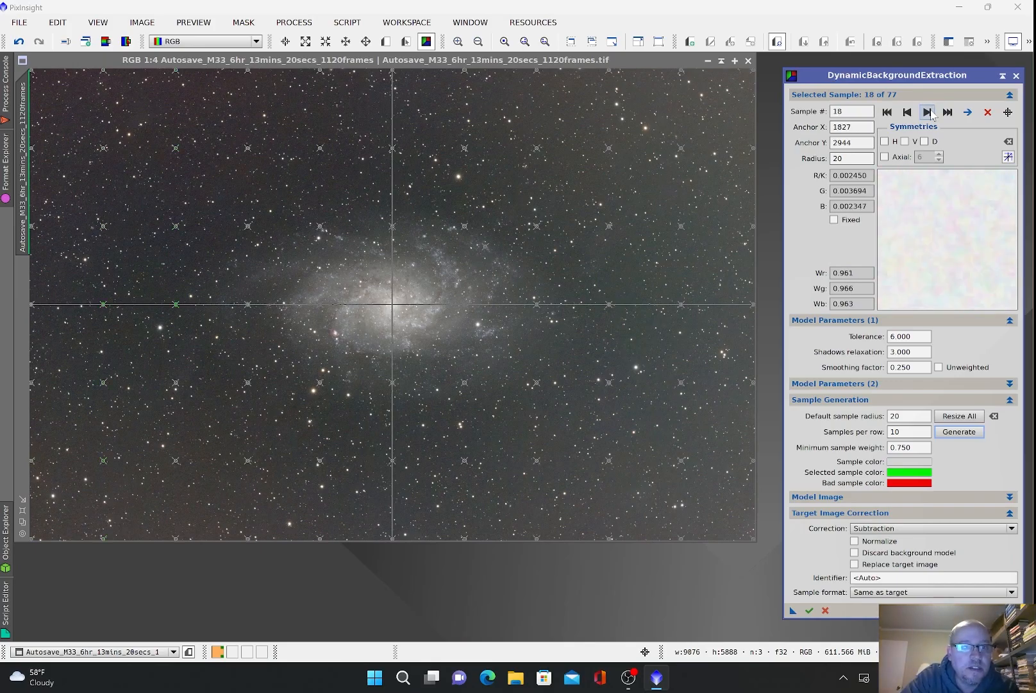
Step: Delete samples sitting on stars until 60 remain, then return to the first sample
key(Delete)
key(Delete)
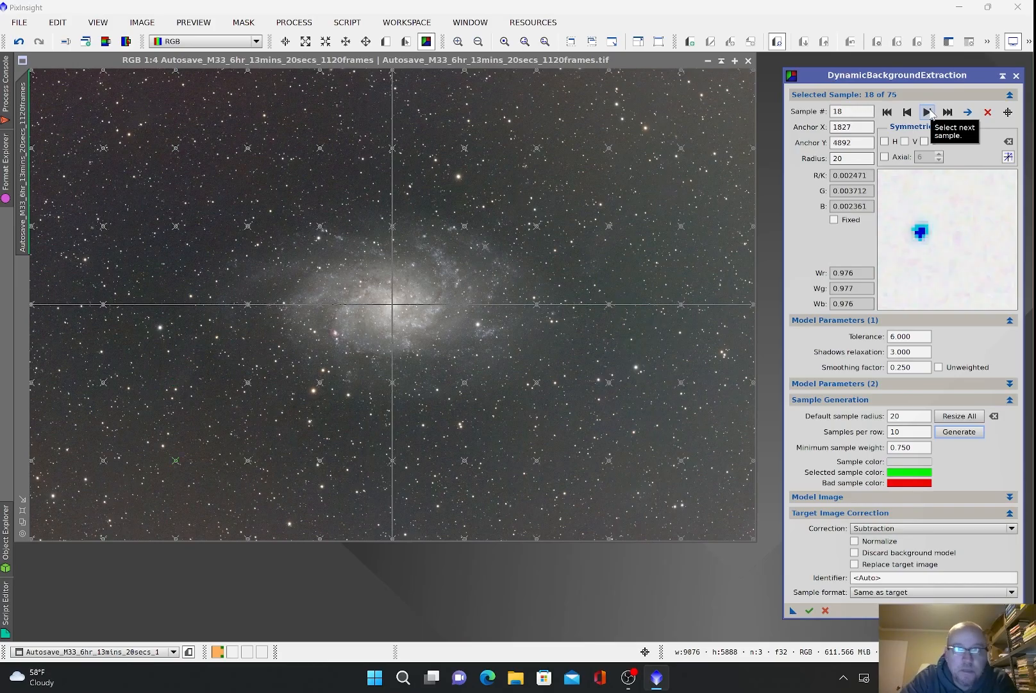
click(928, 112)
click(928, 113)
click(928, 112)
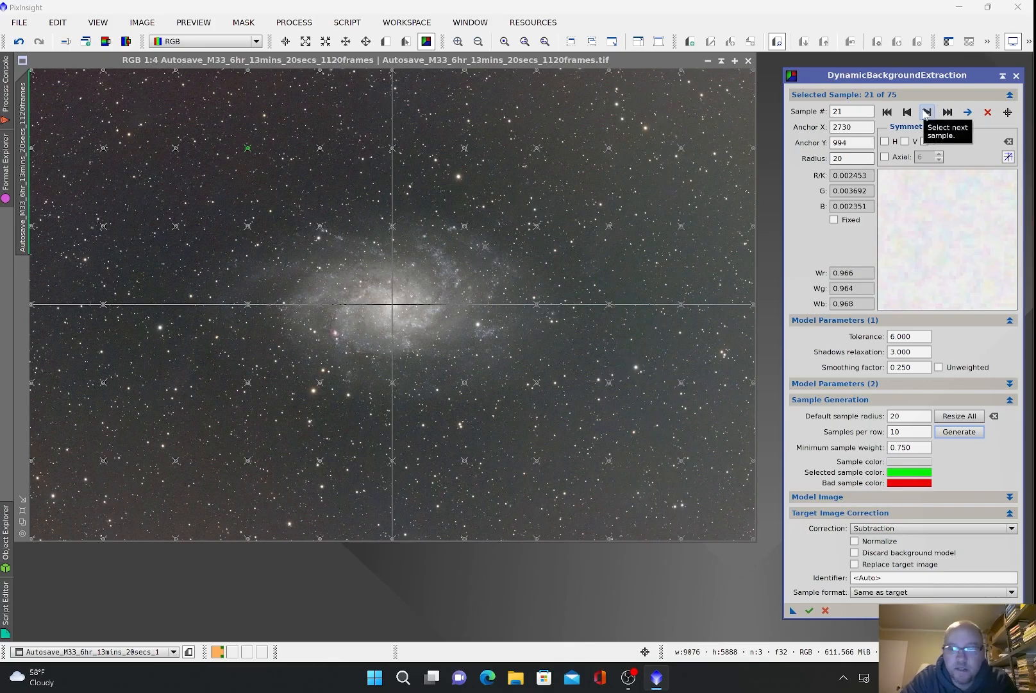
click(926, 112)
key(Delete)
key(Delete)
key(Delete)
click(925, 114)
click(925, 114)
click(926, 114)
click(926, 114)
key(Delete)
key(Delete)
key(Delete)
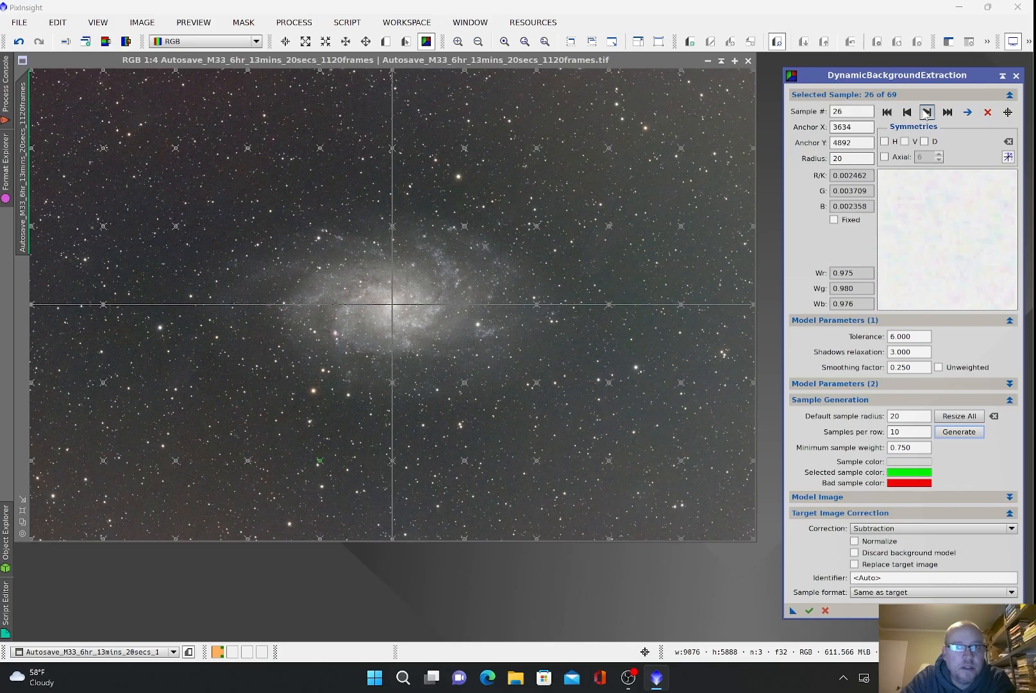
click(925, 112)
click(926, 112)
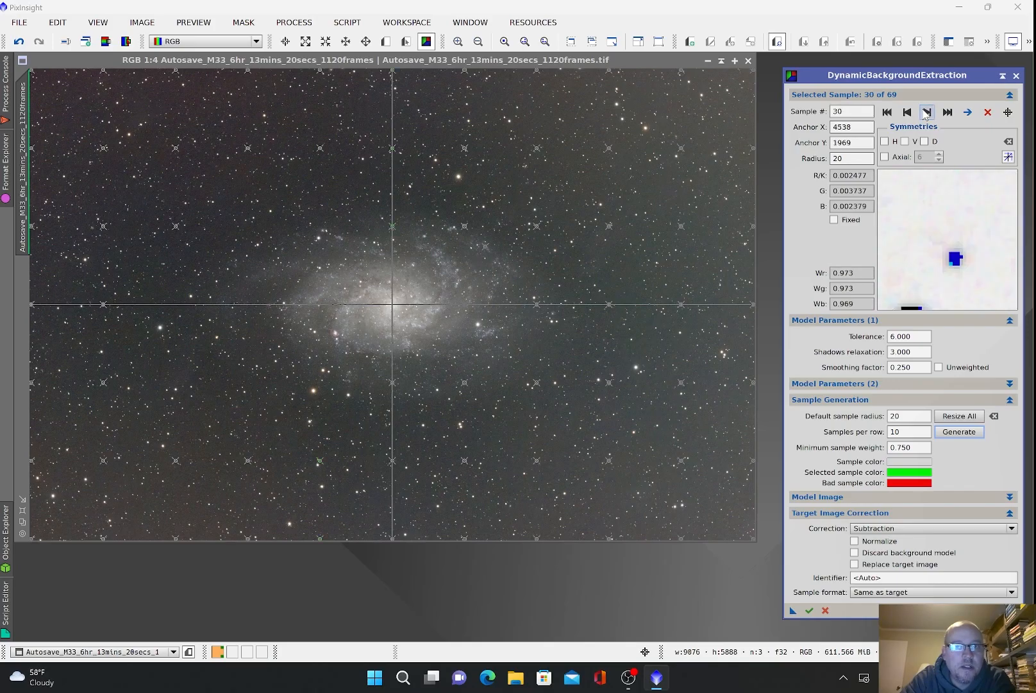
key(Delete)
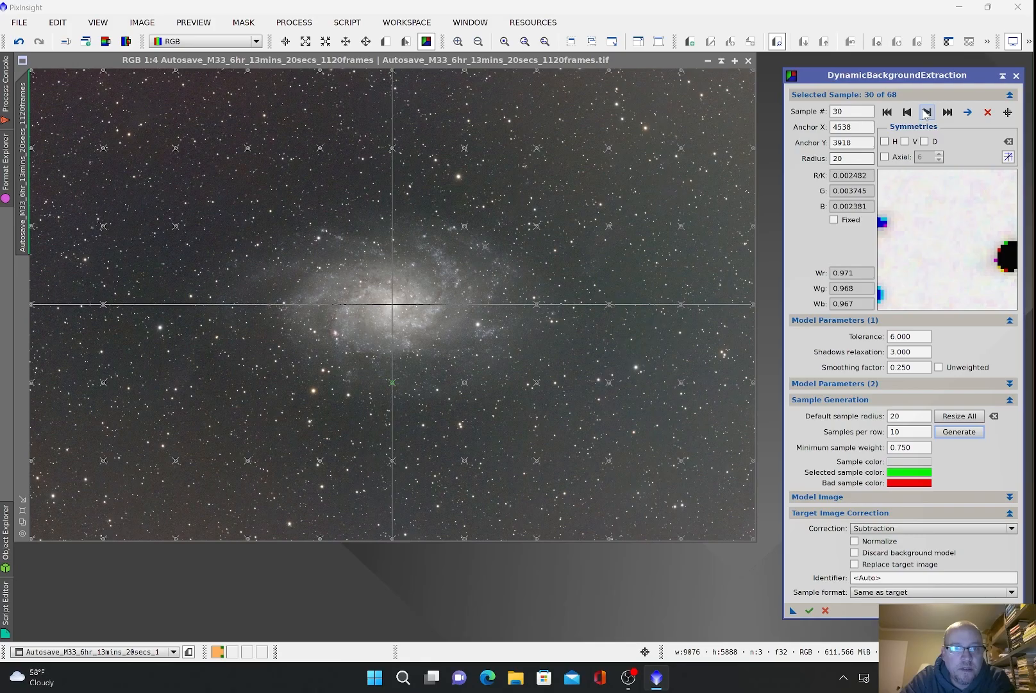
key(Delete)
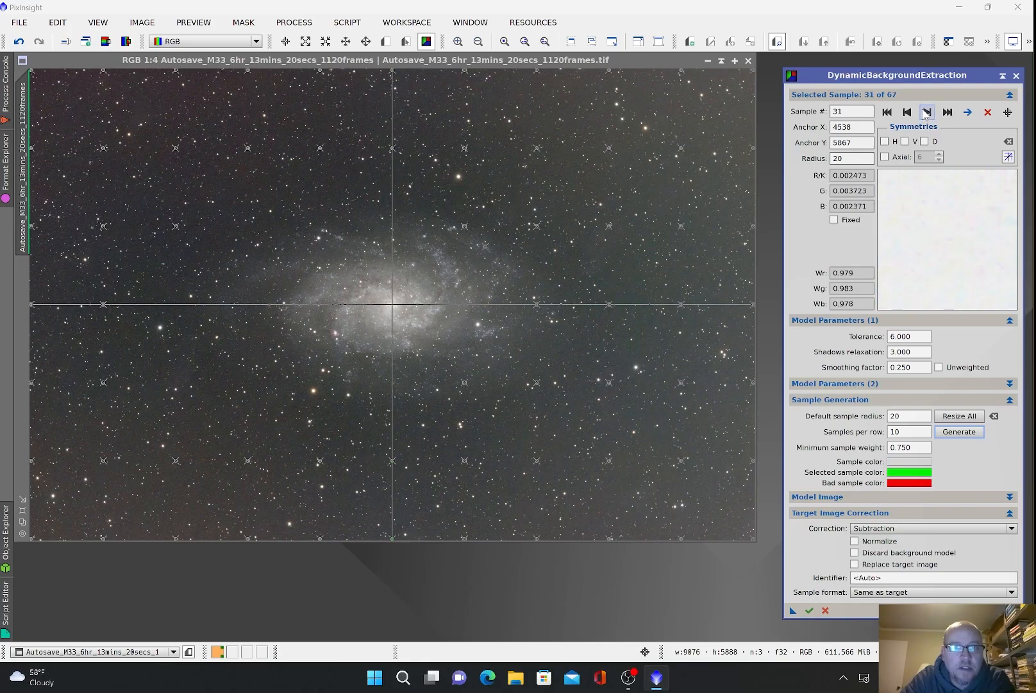
click(926, 113)
click(926, 113)
key(Delete)
key(Delete)
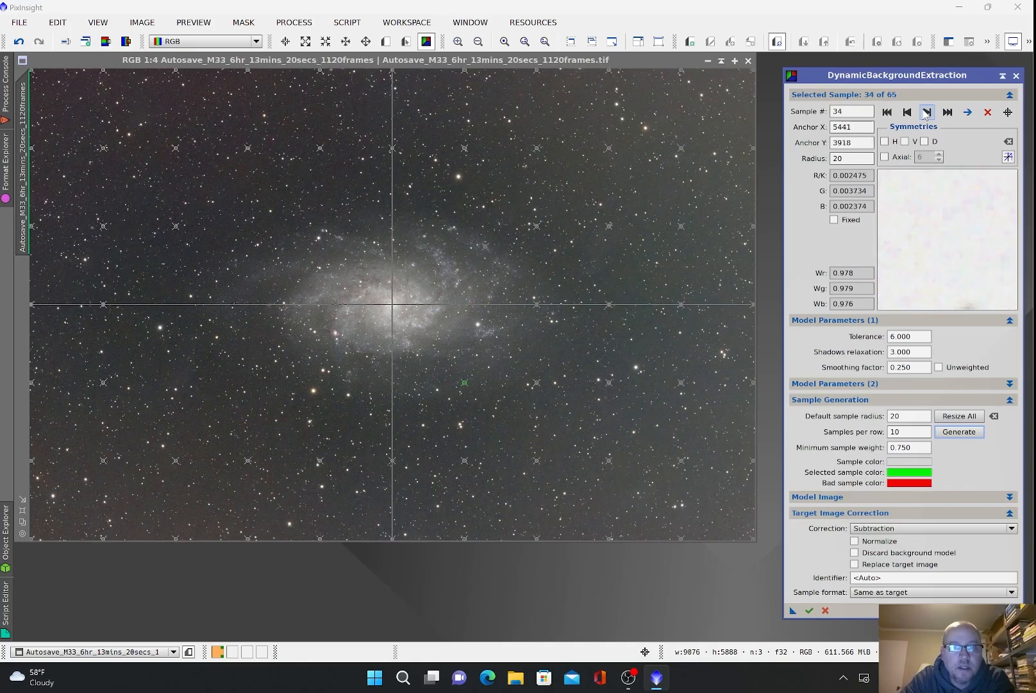
key(Delete)
click(926, 112)
click(926, 112)
click(926, 112)
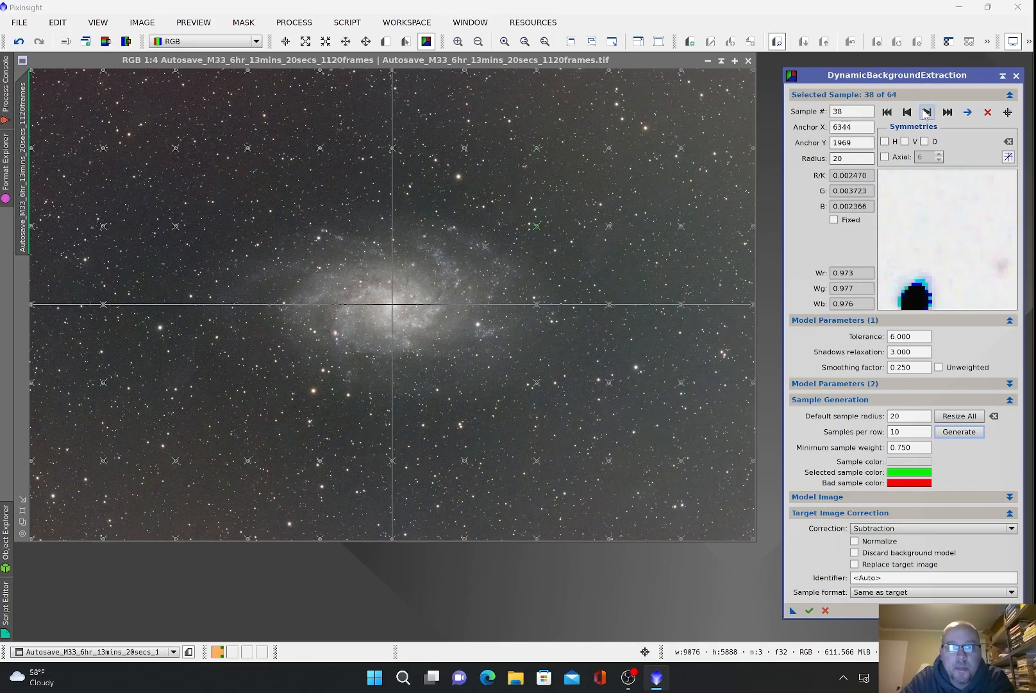
key(Delete)
key(Delete)
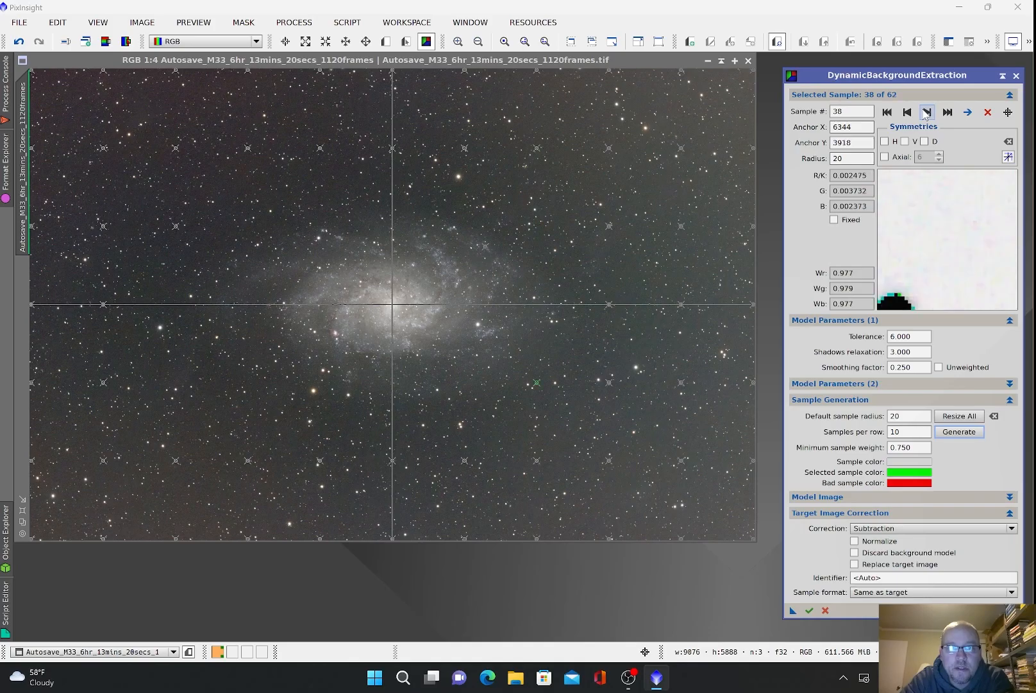
key(Delete)
click(926, 112)
click(926, 113)
click(926, 112)
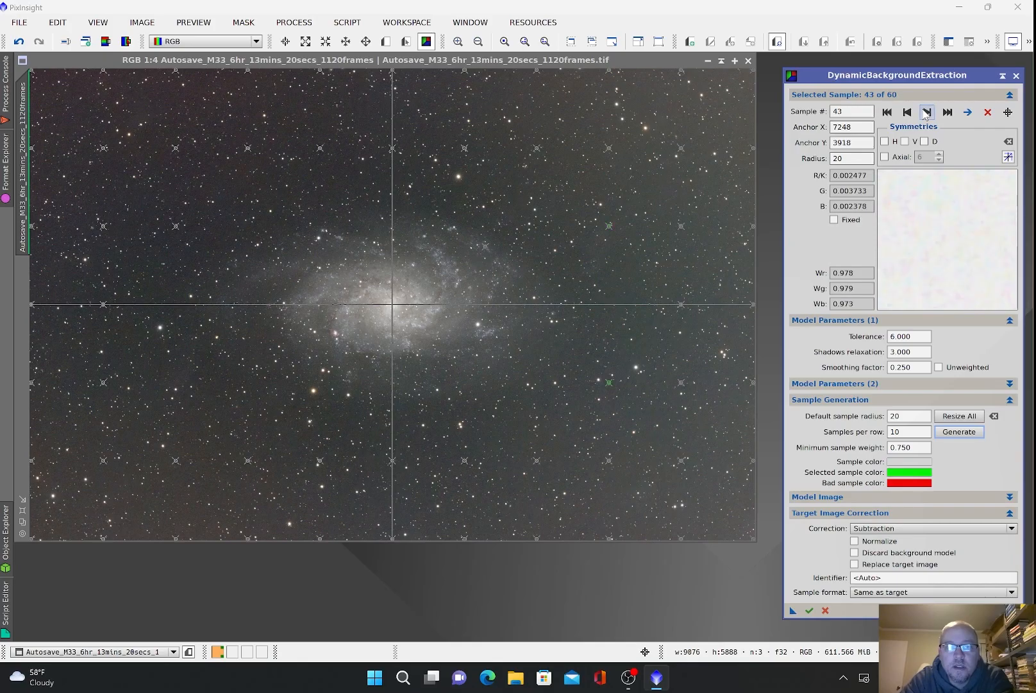
click(890, 119)
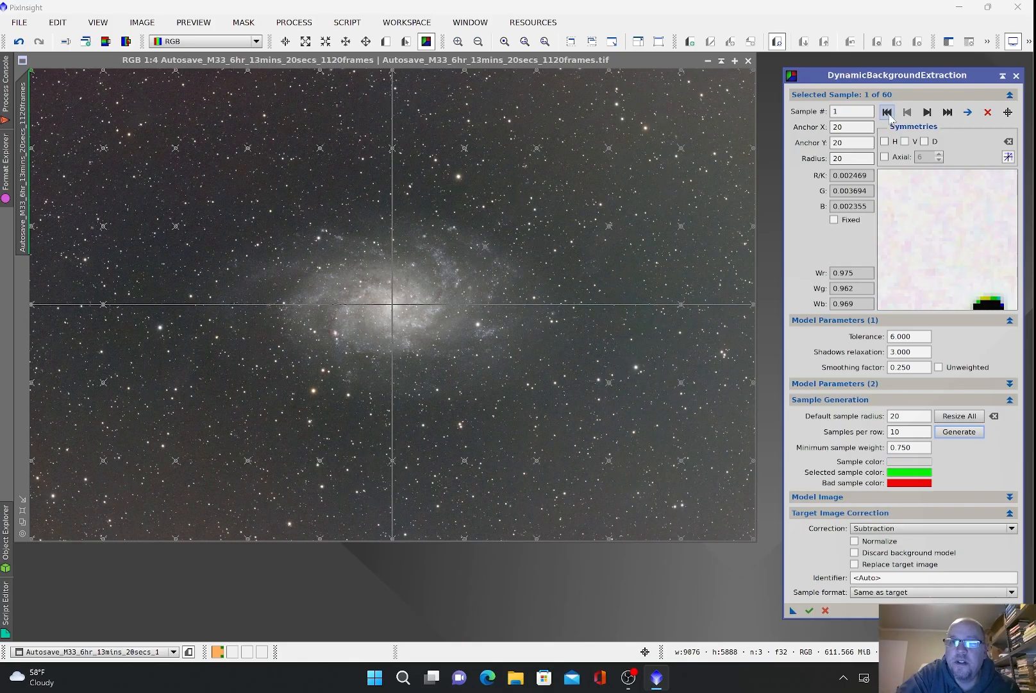
Step: Zoom in and move samples 1, 3, 6 and 8 off stars onto clear sky
click(456, 42)
click(457, 42)
click(457, 42)
click(456, 43)
click(456, 42)
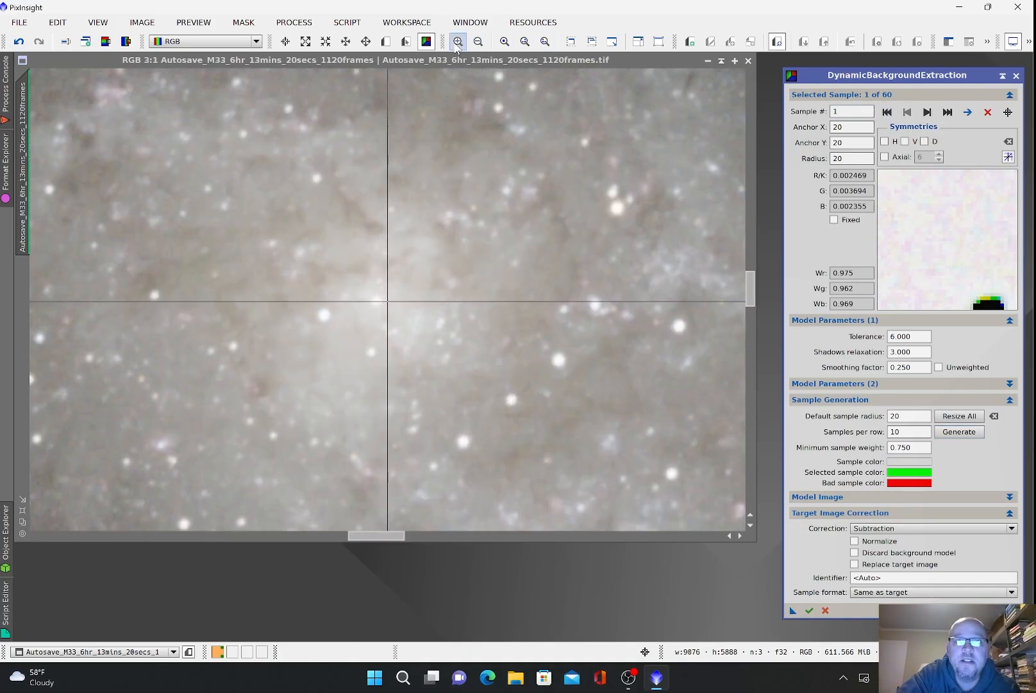
click(966, 113)
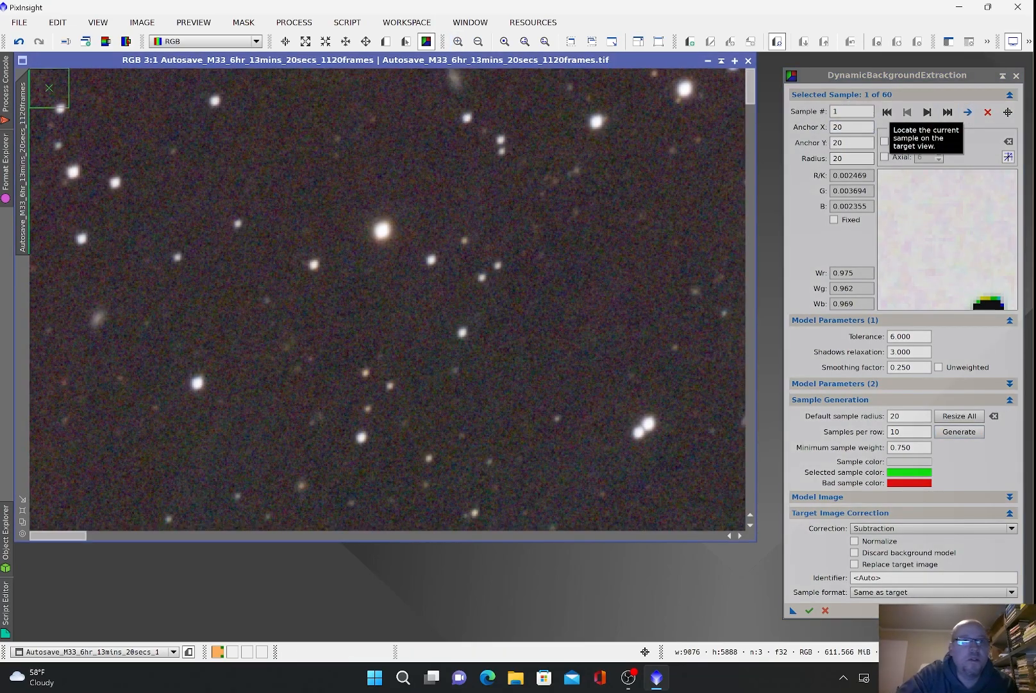
drag(60, 95, 105, 100)
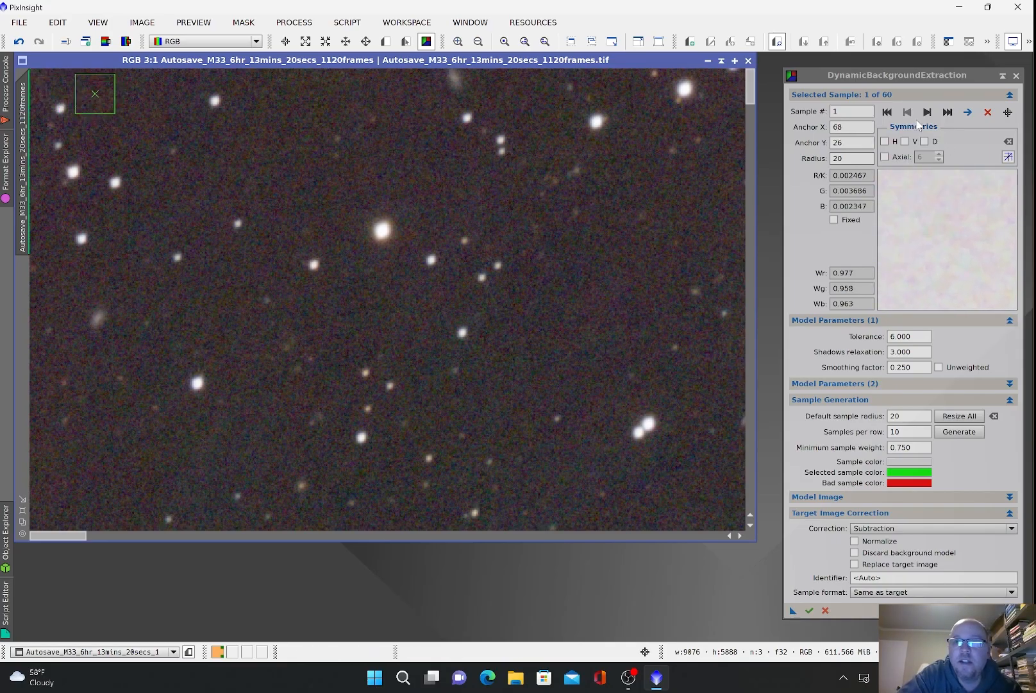
click(927, 113)
click(968, 115)
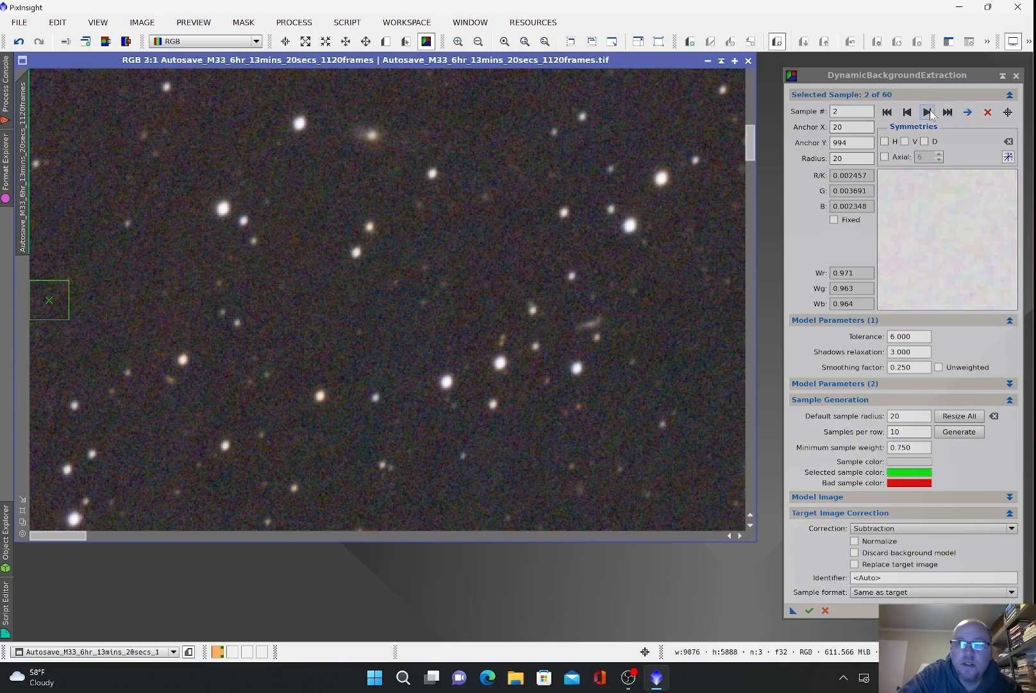
click(968, 116)
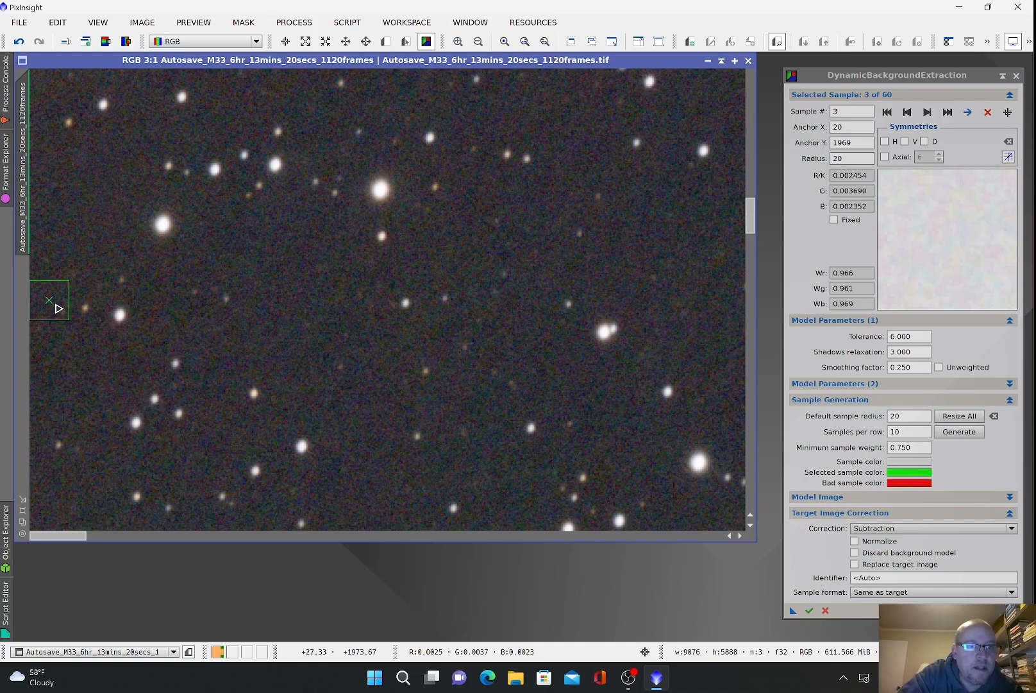
drag(57, 308, 60, 354)
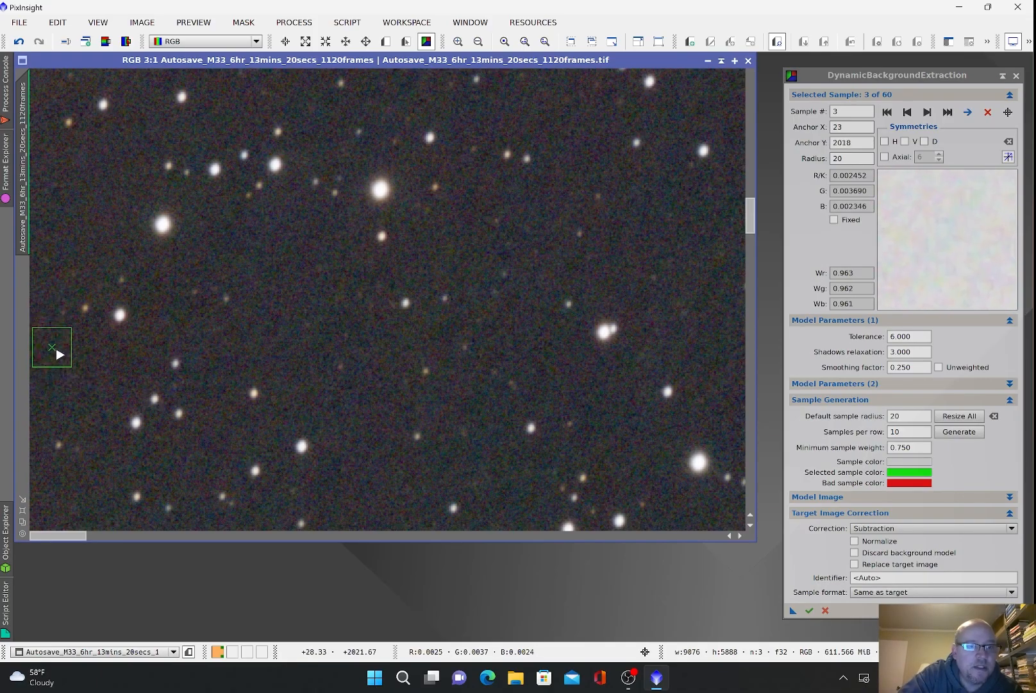
click(968, 113)
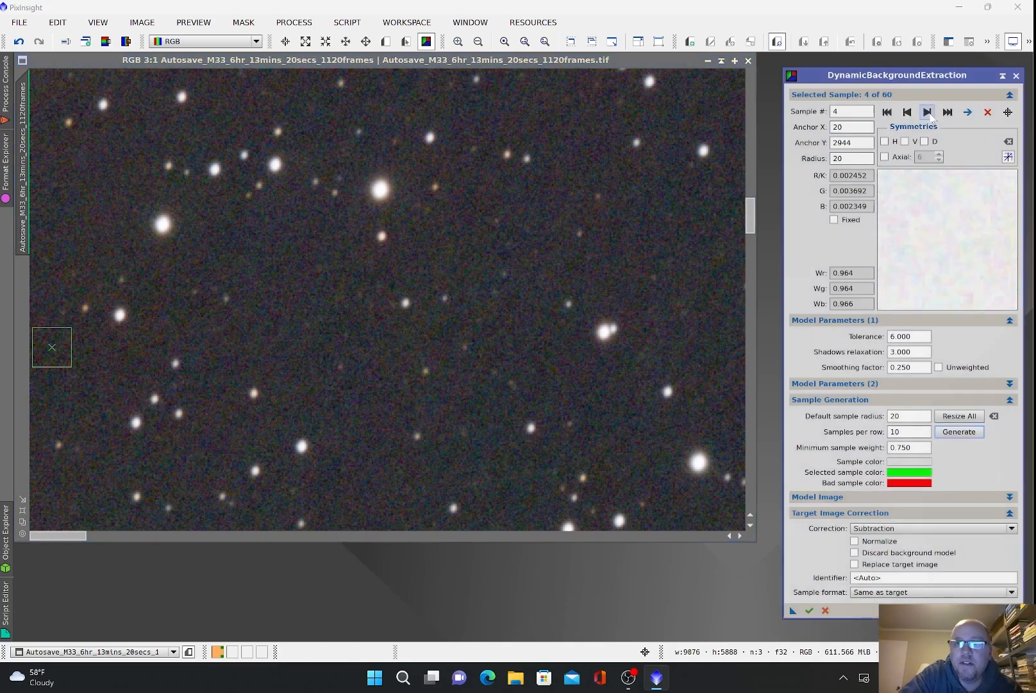
click(968, 113)
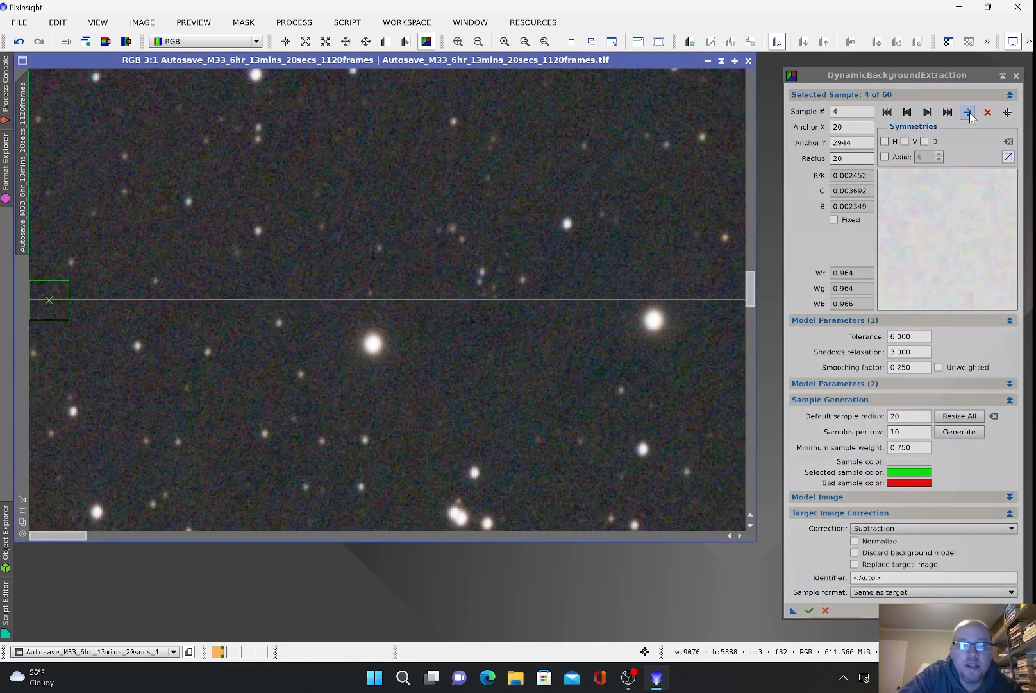
click(928, 113)
click(965, 114)
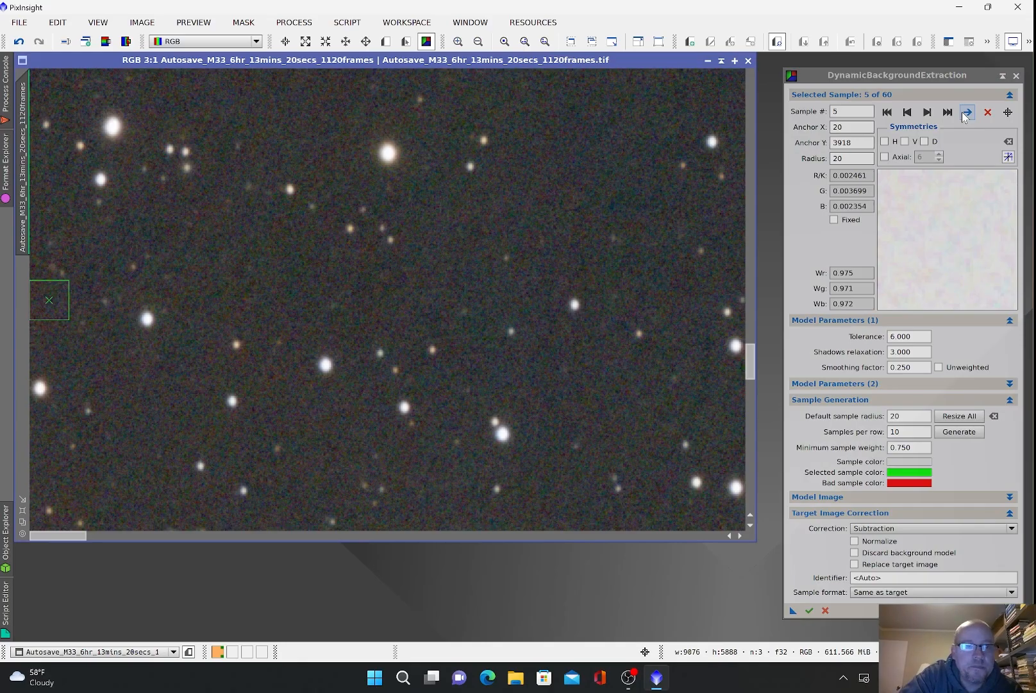
click(967, 113)
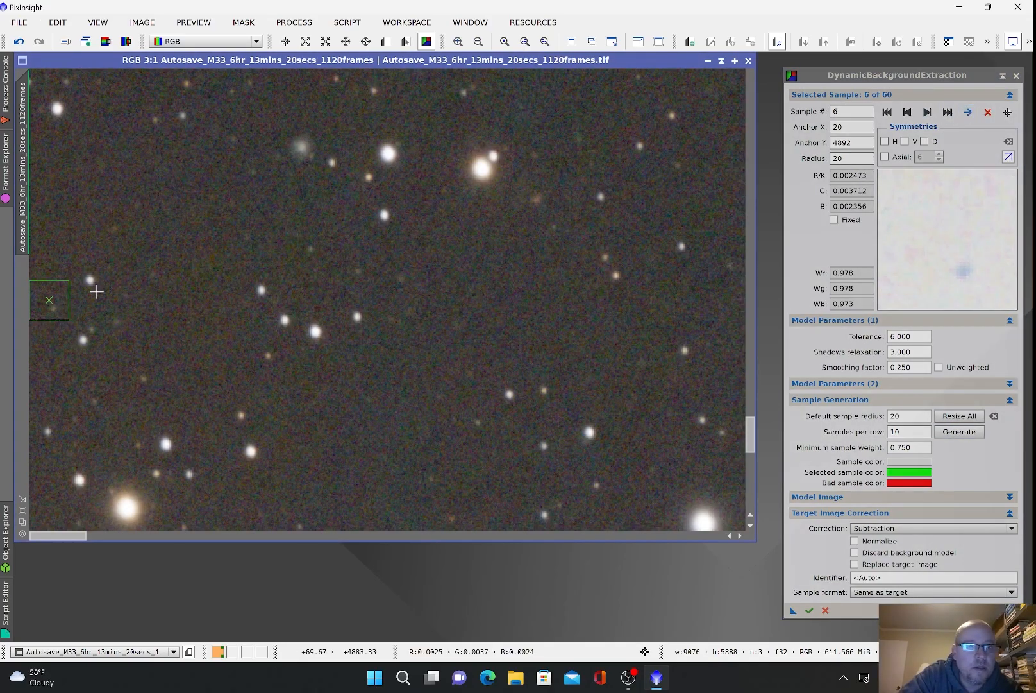
drag(69, 289, 71, 231)
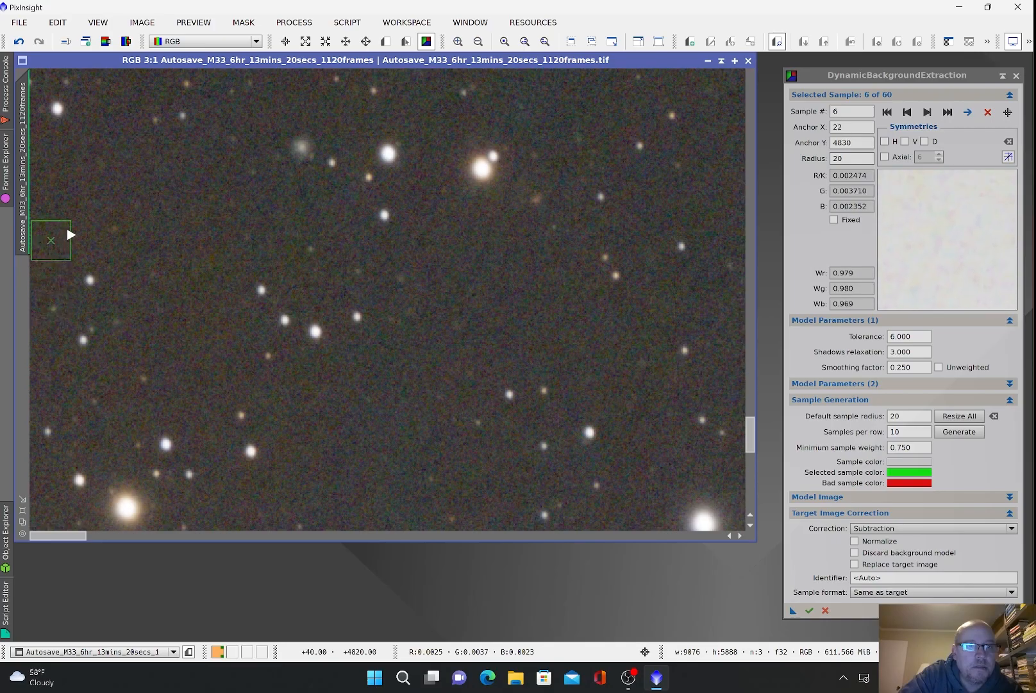
click(967, 113)
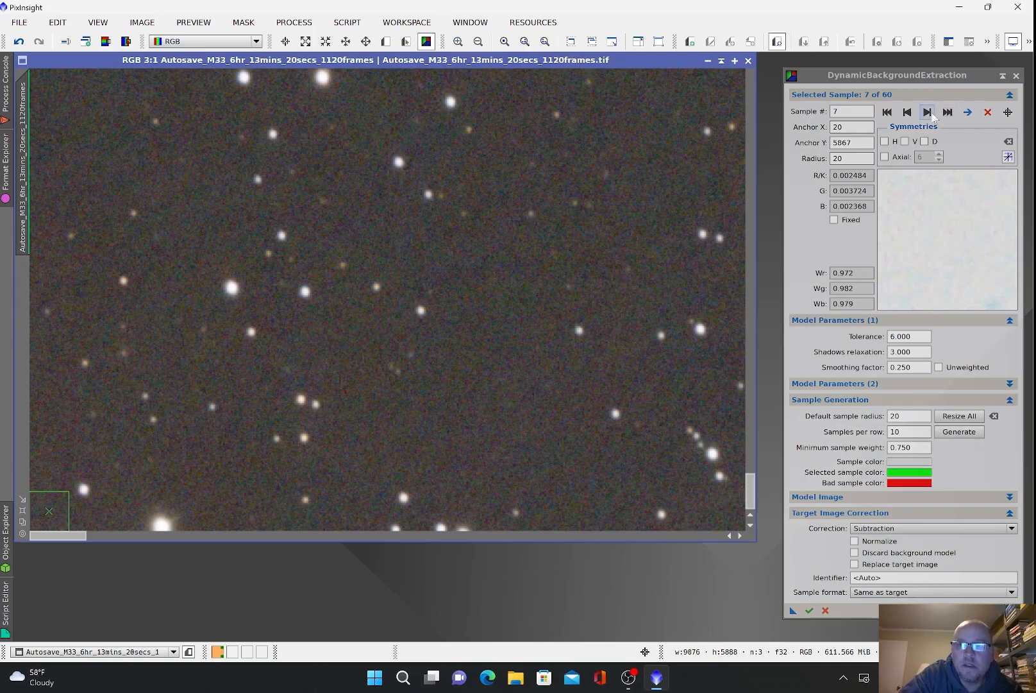
click(967, 113)
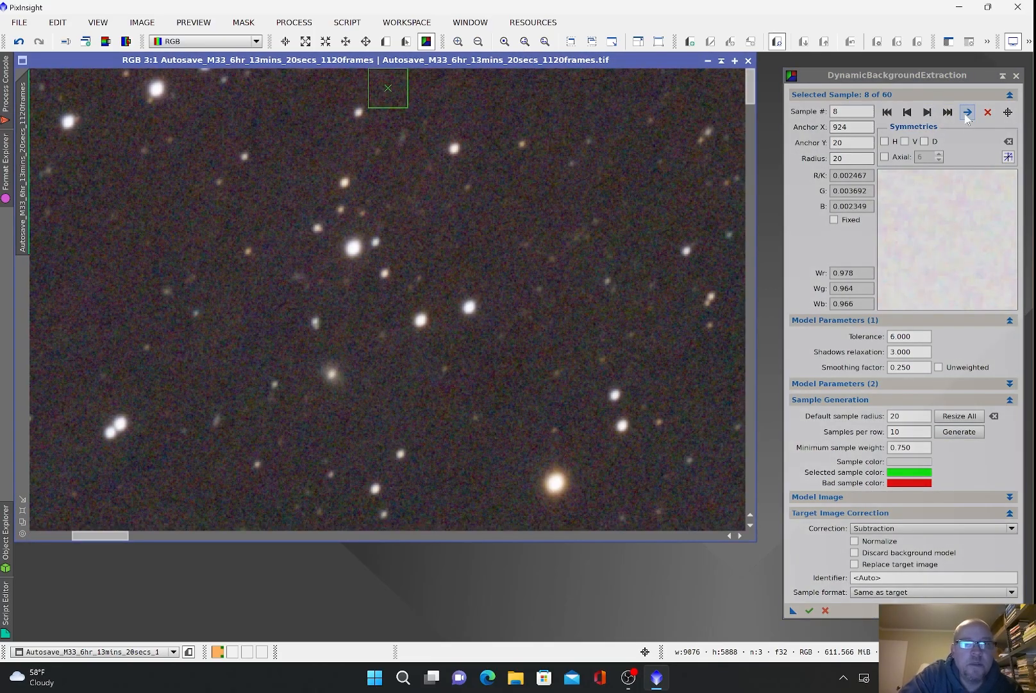
drag(410, 97, 471, 95)
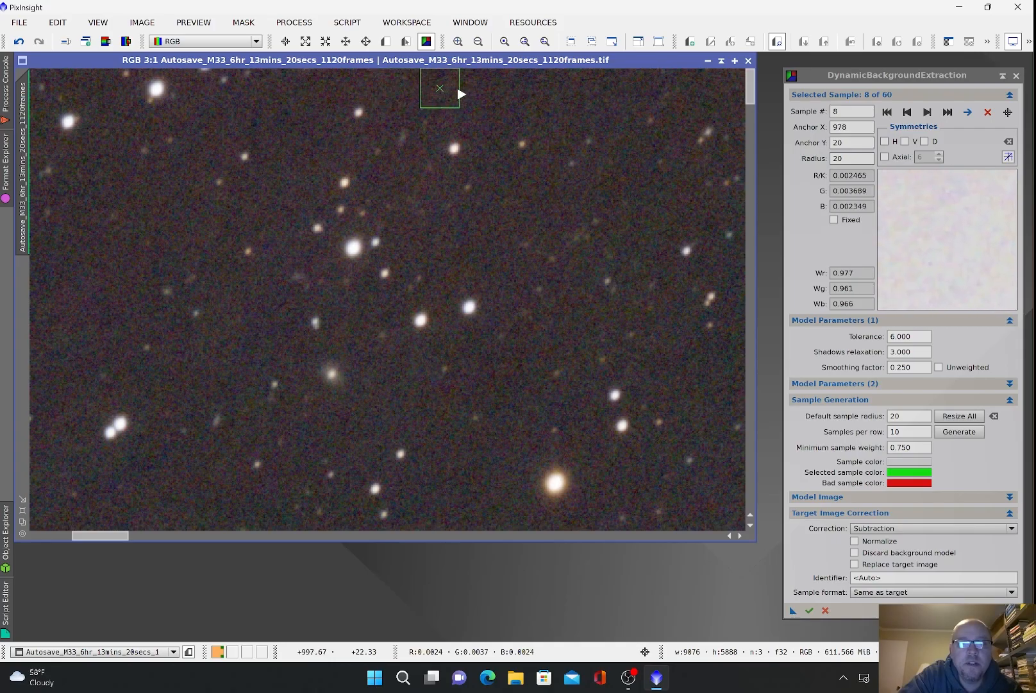
Step: Shift samples 12, 13, 15, 16, 26, 28 and two others away from stars onto clear sky
click(930, 113)
click(930, 113)
click(968, 112)
click(928, 113)
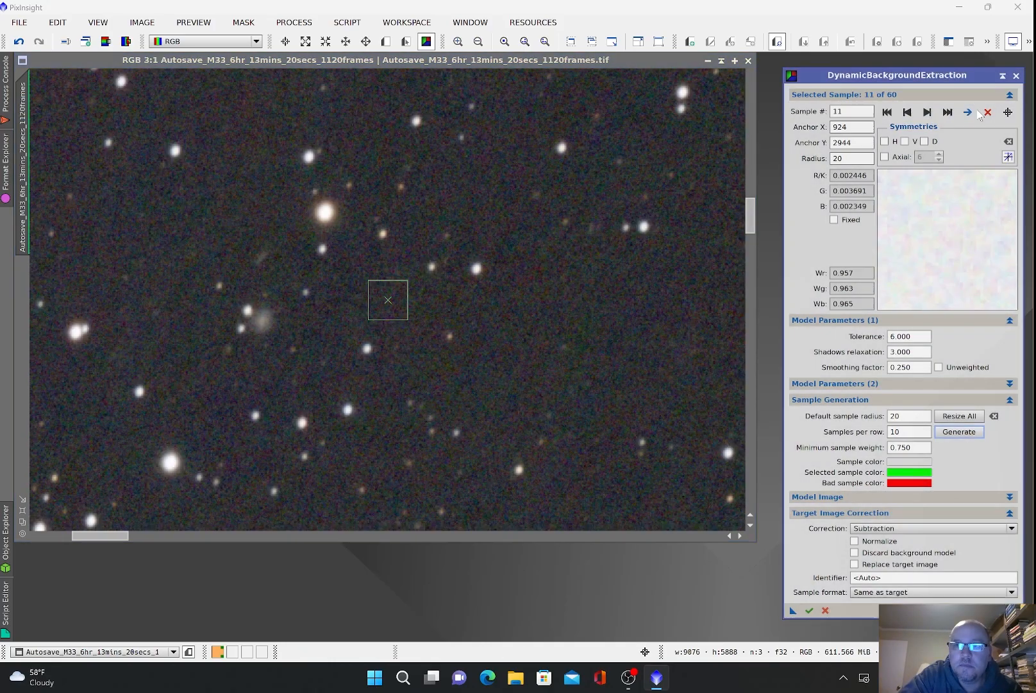
click(968, 113)
click(928, 113)
click(968, 112)
drag(404, 315, 395, 352)
click(928, 113)
drag(388, 301, 387, 326)
click(929, 113)
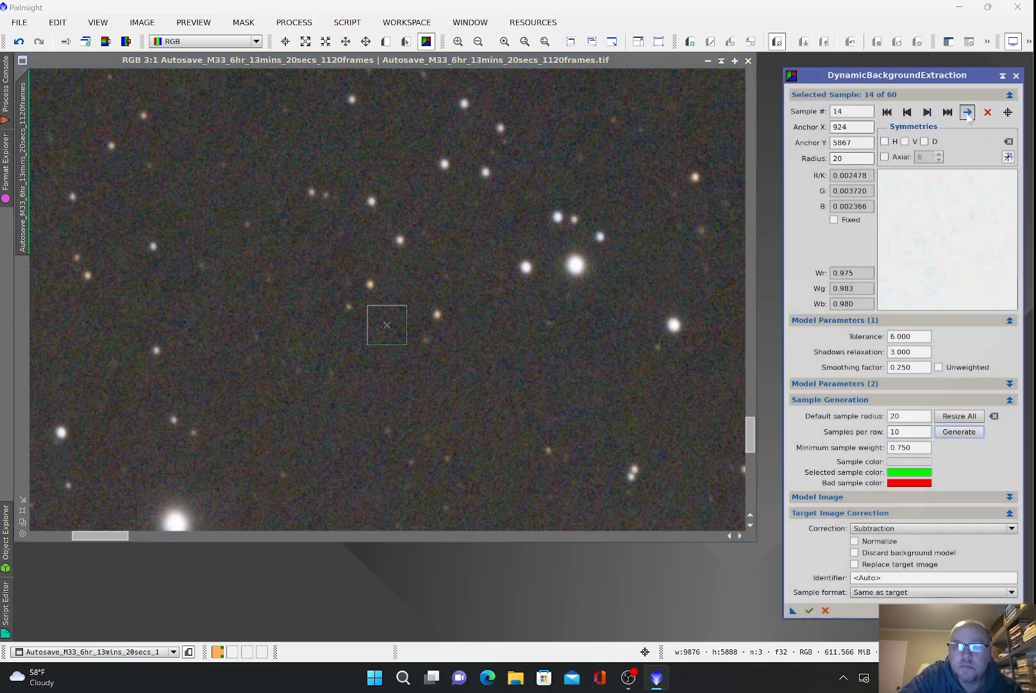
click(968, 112)
click(929, 112)
click(969, 112)
drag(388, 99, 362, 163)
click(928, 113)
click(969, 113)
drag(387, 300, 365, 319)
click(928, 113)
click(969, 112)
click(928, 113)
click(969, 112)
click(928, 113)
click(968, 112)
click(928, 112)
click(968, 112)
click(928, 113)
click(968, 112)
click(928, 113)
click(968, 112)
click(928, 113)
click(968, 113)
drag(388, 511, 322, 511)
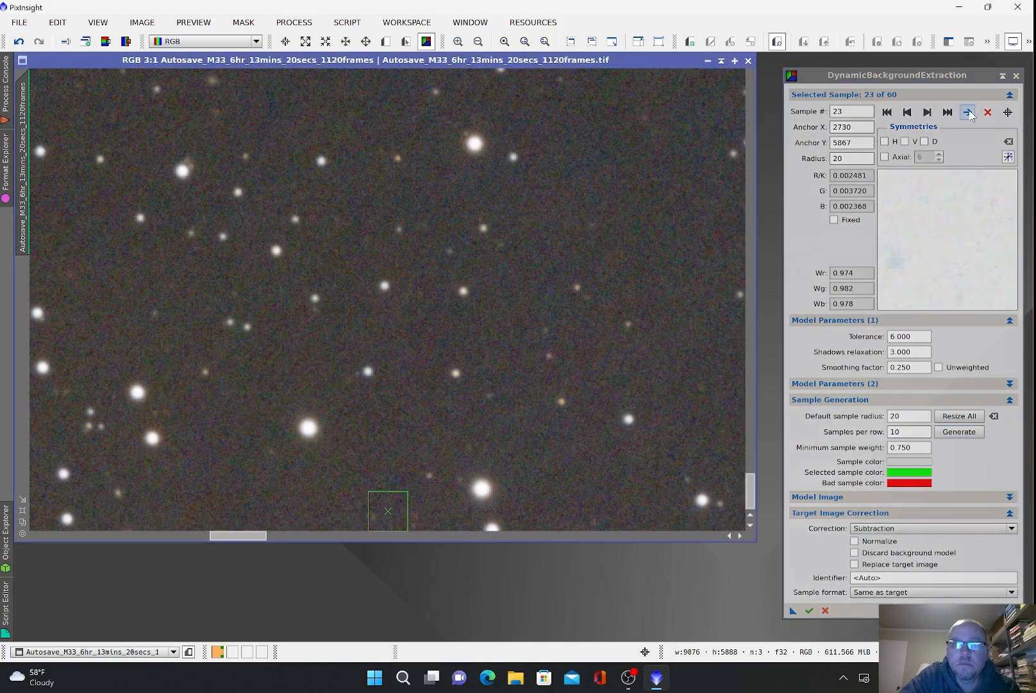
click(928, 113)
click(968, 113)
drag(388, 88, 307, 132)
click(928, 113)
click(968, 112)
click(927, 113)
click(969, 112)
drag(388, 299, 423, 291)
Step: Move samples 33, 38, 44, 45, 52 and one more off stars onto clear background
click(928, 113)
click(968, 112)
click(928, 113)
click(968, 113)
drag(416, 113, 481, 148)
click(928, 113)
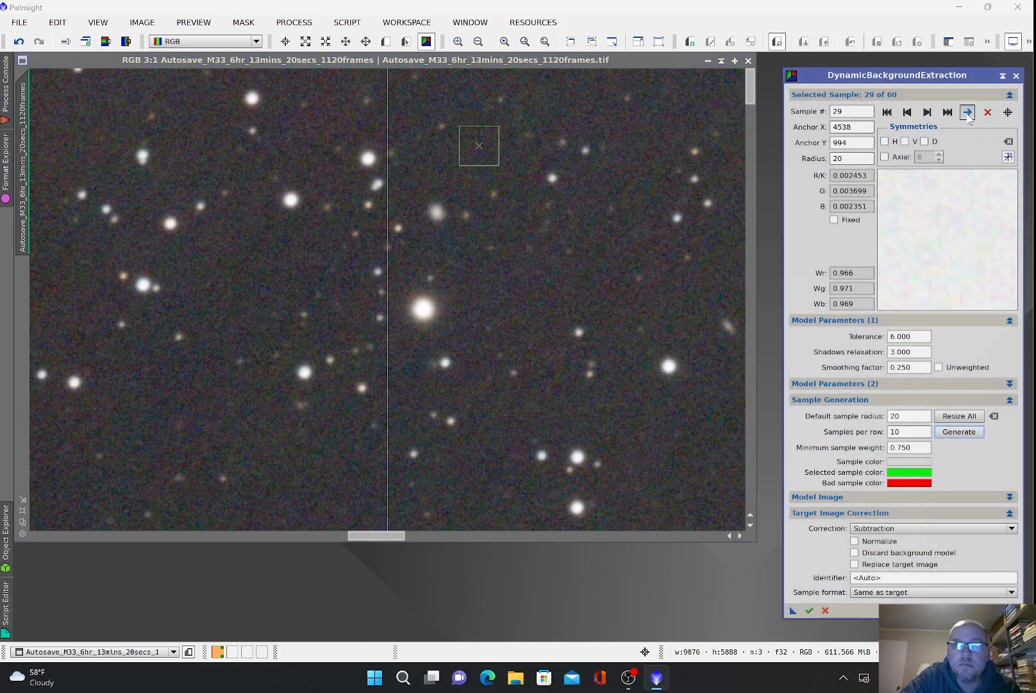
click(968, 112)
click(928, 113)
click(969, 112)
click(928, 113)
click(968, 112)
click(928, 113)
drag(404, 302, 452, 232)
click(928, 113)
click(968, 112)
click(927, 113)
click(968, 112)
drag(402, 521, 431, 520)
click(928, 113)
click(969, 112)
click(928, 113)
click(969, 112)
click(928, 113)
click(968, 113)
drag(395, 304, 420, 248)
click(926, 115)
click(967, 113)
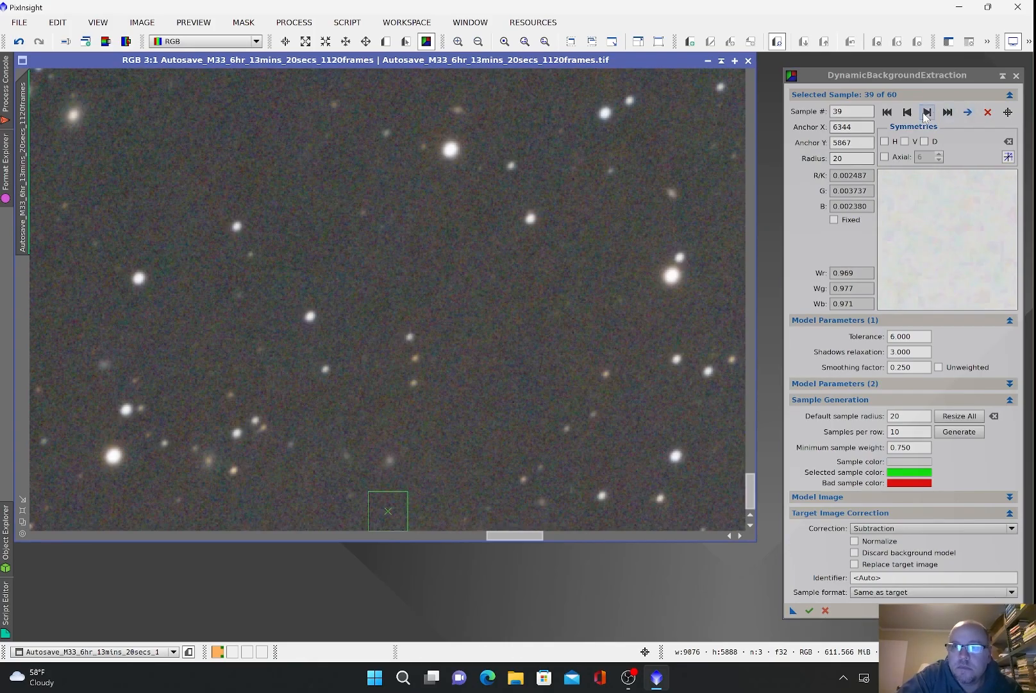
click(927, 113)
click(968, 113)
click(927, 113)
click(968, 113)
click(928, 112)
click(968, 113)
click(928, 113)
click(967, 113)
drag(399, 311, 332, 270)
click(927, 113)
click(968, 113)
drag(399, 515, 388, 509)
click(927, 113)
click(968, 113)
click(927, 113)
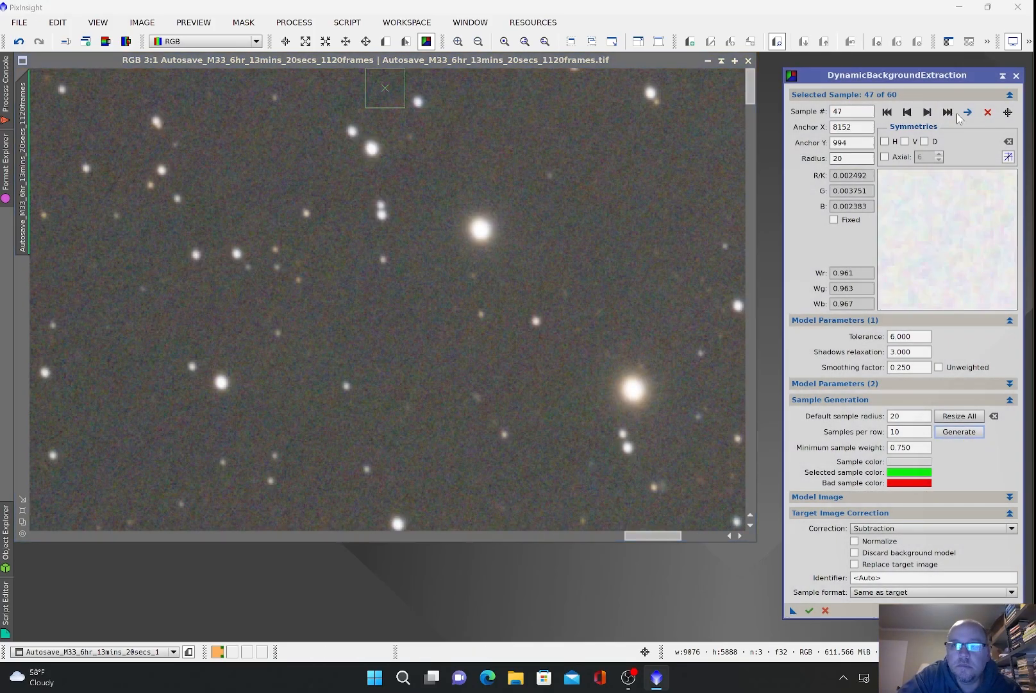
click(967, 113)
click(927, 112)
click(968, 113)
click(927, 113)
click(967, 113)
click(928, 113)
Step: Shift sample 59 slightly left and delete sample 60, leaving 59 samples
click(968, 113)
click(927, 113)
click(967, 113)
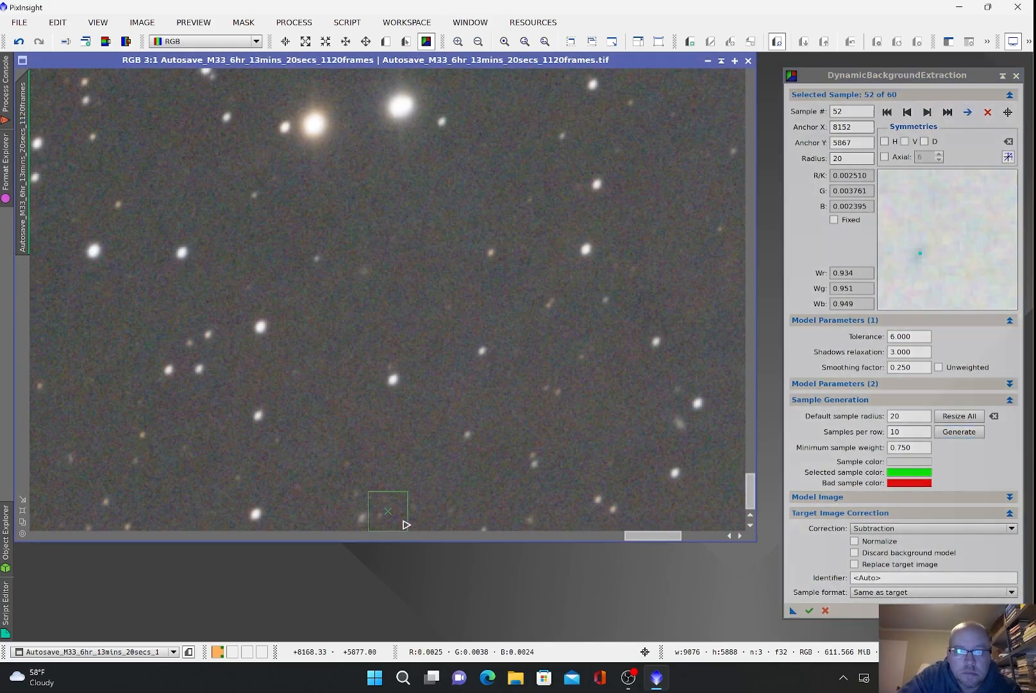
drag(405, 519, 445, 467)
click(927, 113)
click(968, 113)
click(927, 113)
click(967, 113)
click(927, 113)
click(927, 113)
click(967, 113)
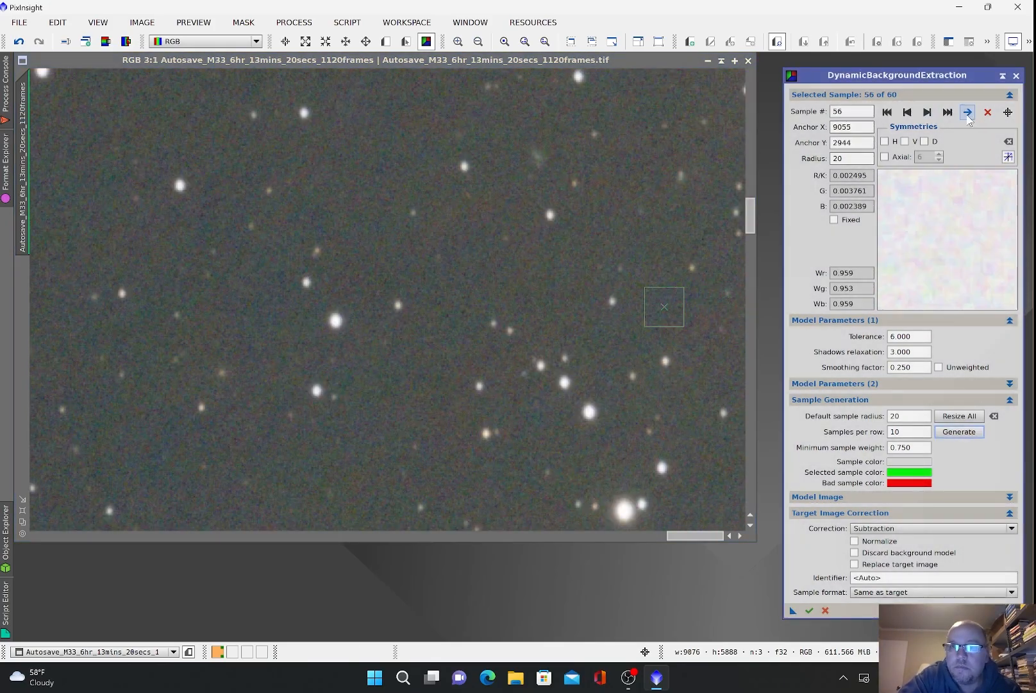
click(927, 113)
click(968, 113)
click(927, 113)
click(968, 113)
click(928, 113)
click(968, 113)
click(967, 113)
drag(722, 515, 654, 521)
click(927, 113)
click(967, 113)
key(Delete)
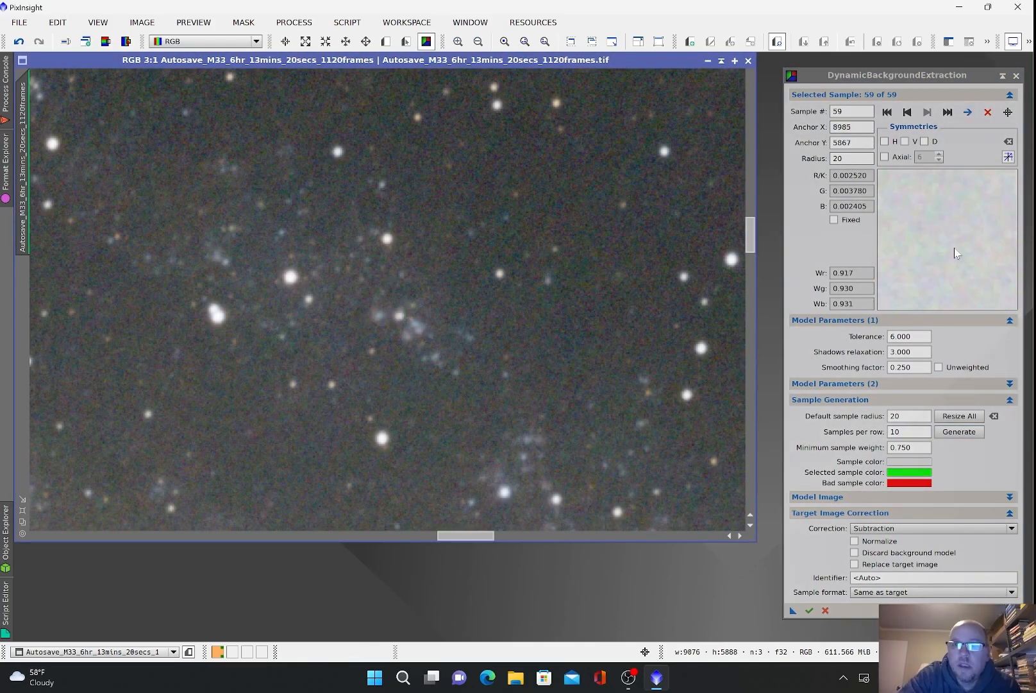
Step: Fit the whole M33 frame in view and execute DynamicBackgroundExtraction, creating DBE and background model images
click(908, 112)
click(927, 113)
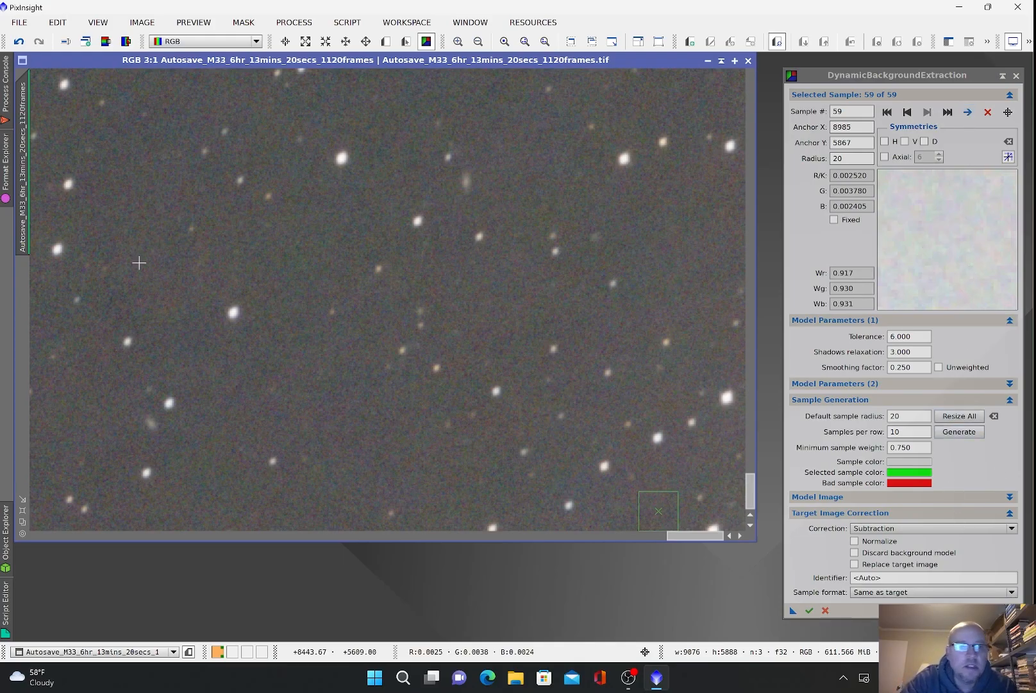
click(25, 519)
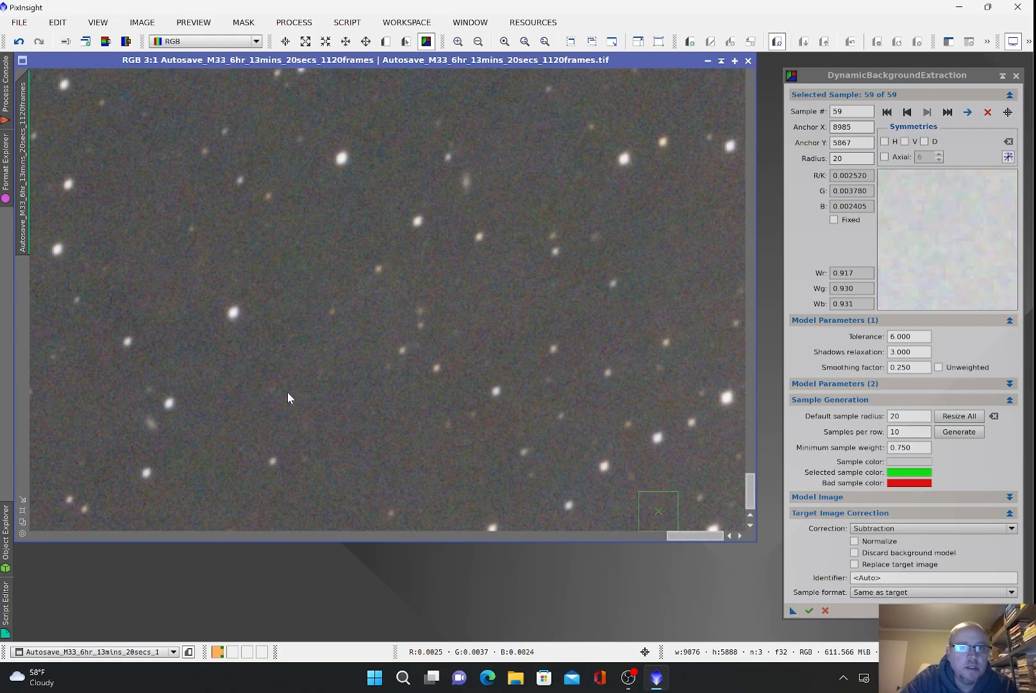
click(809, 612)
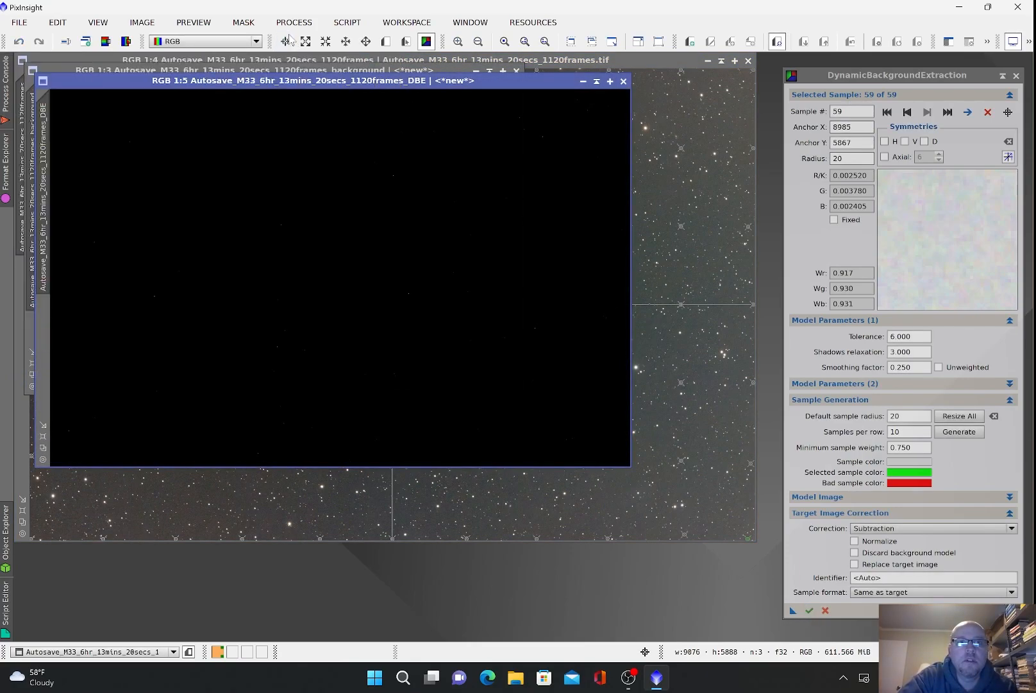
Step: End the DBE session and auto-stretch the background model image to inspect it
click(304, 70)
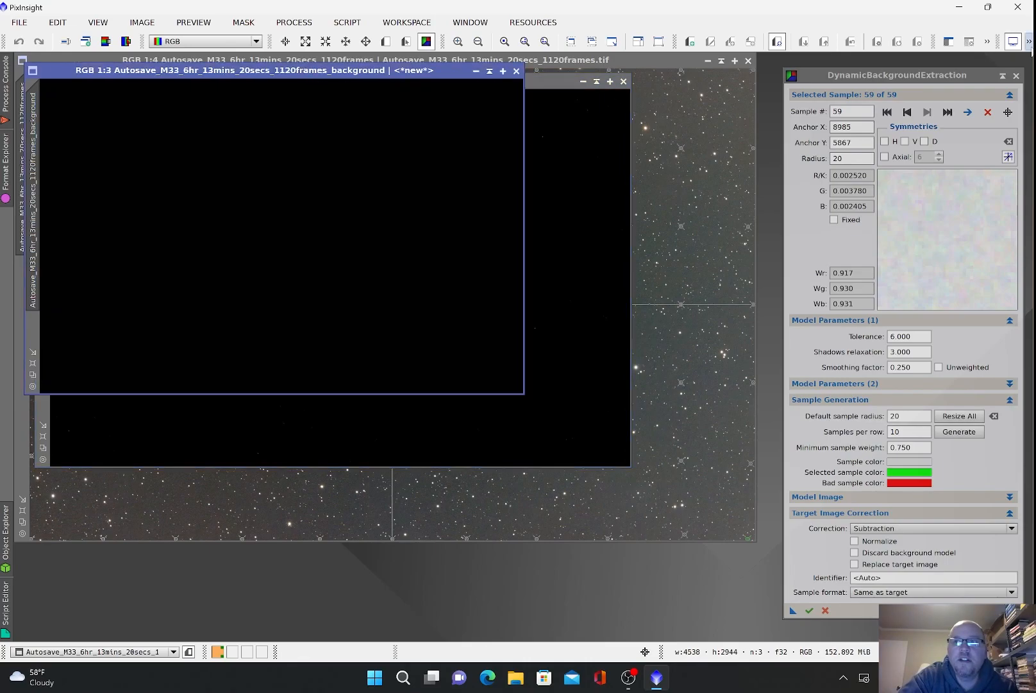
click(1017, 76)
click(486, 361)
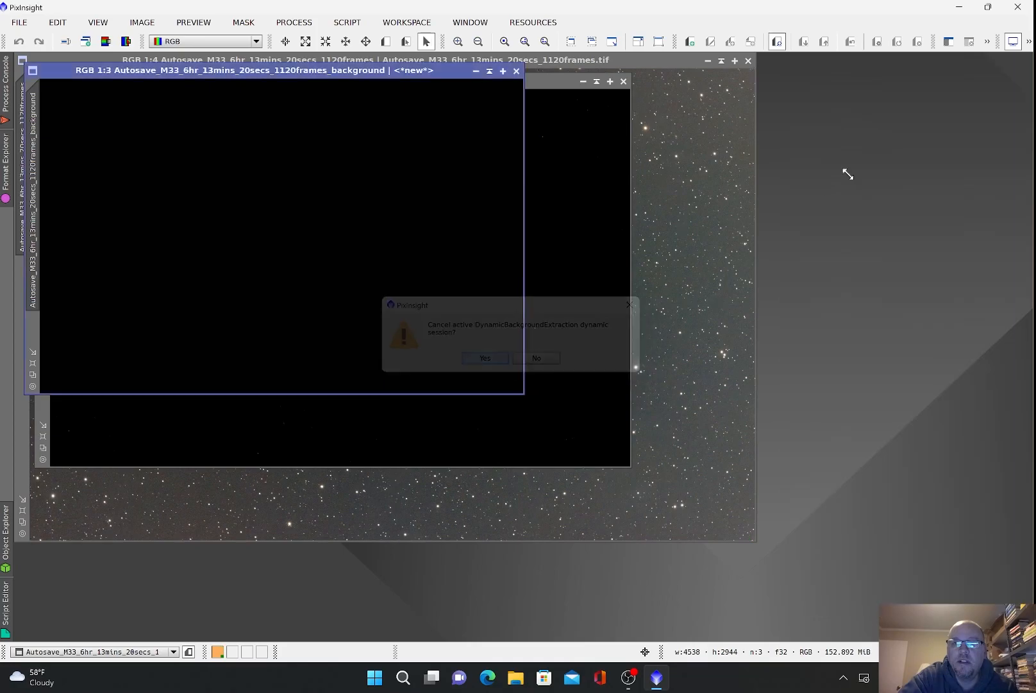
click(1029, 41)
click(1018, 78)
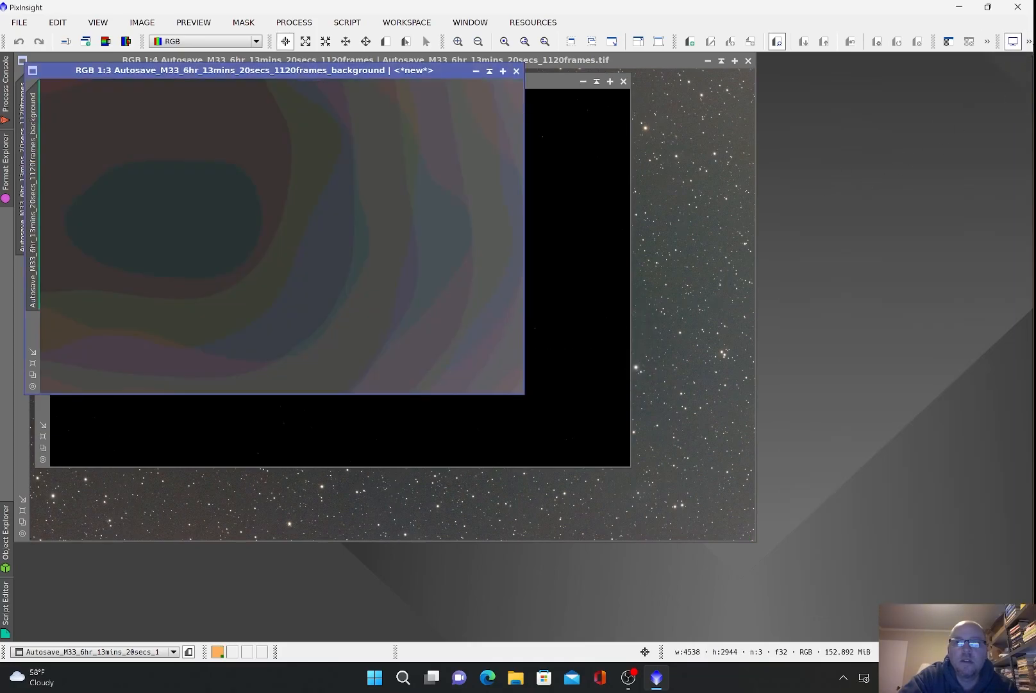
click(1029, 41)
click(1014, 62)
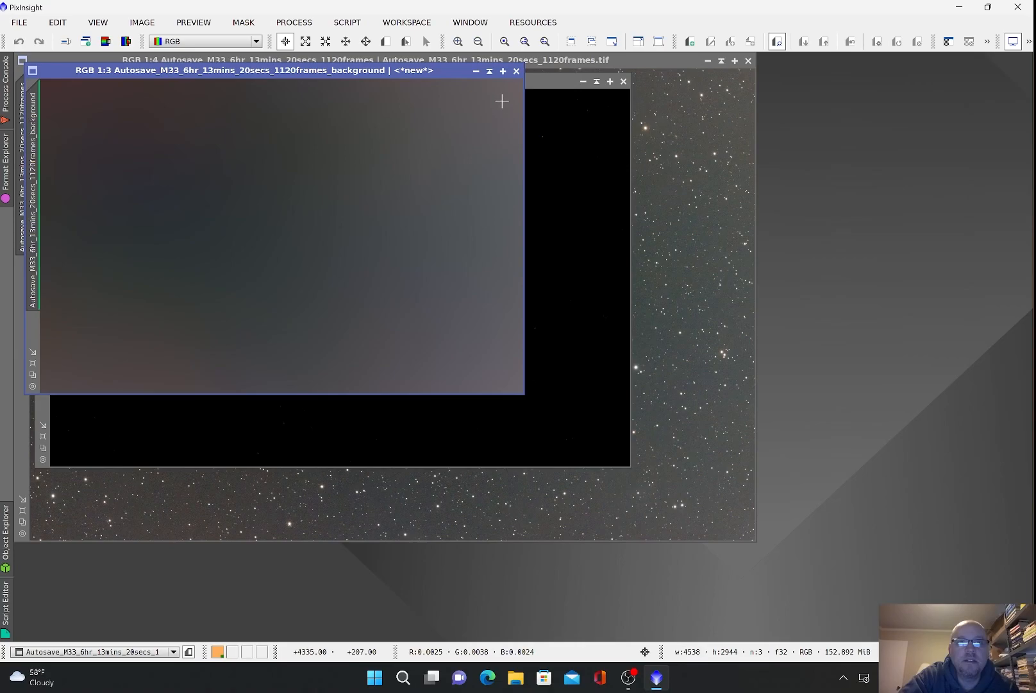
Step: Close the background model and unsaved original image, then fit and auto-stretch the DBE image
click(517, 71)
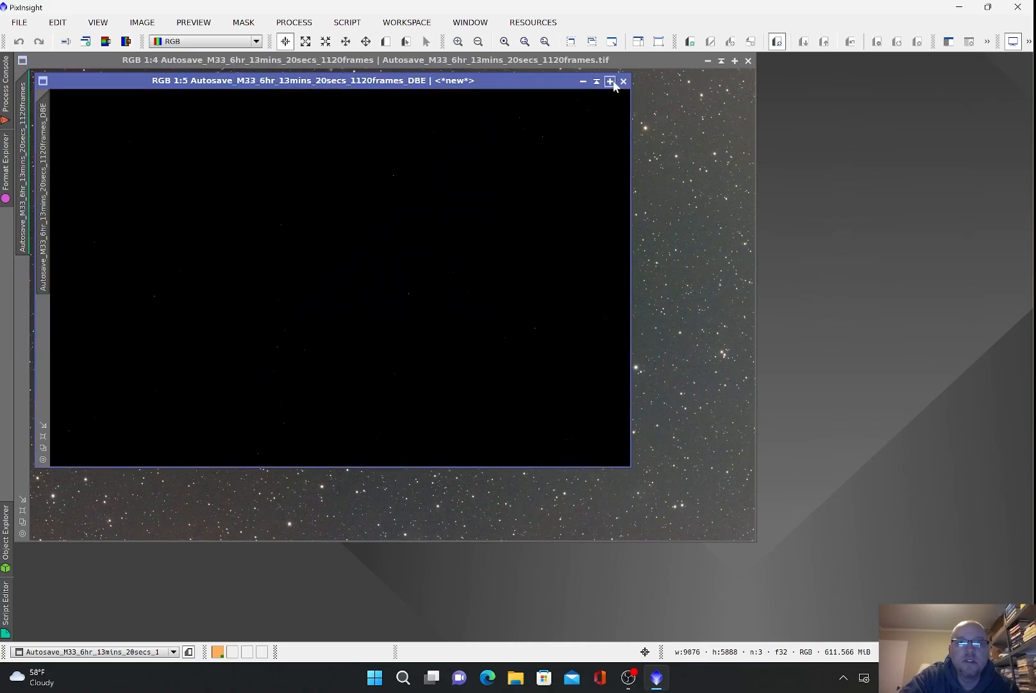
click(748, 61)
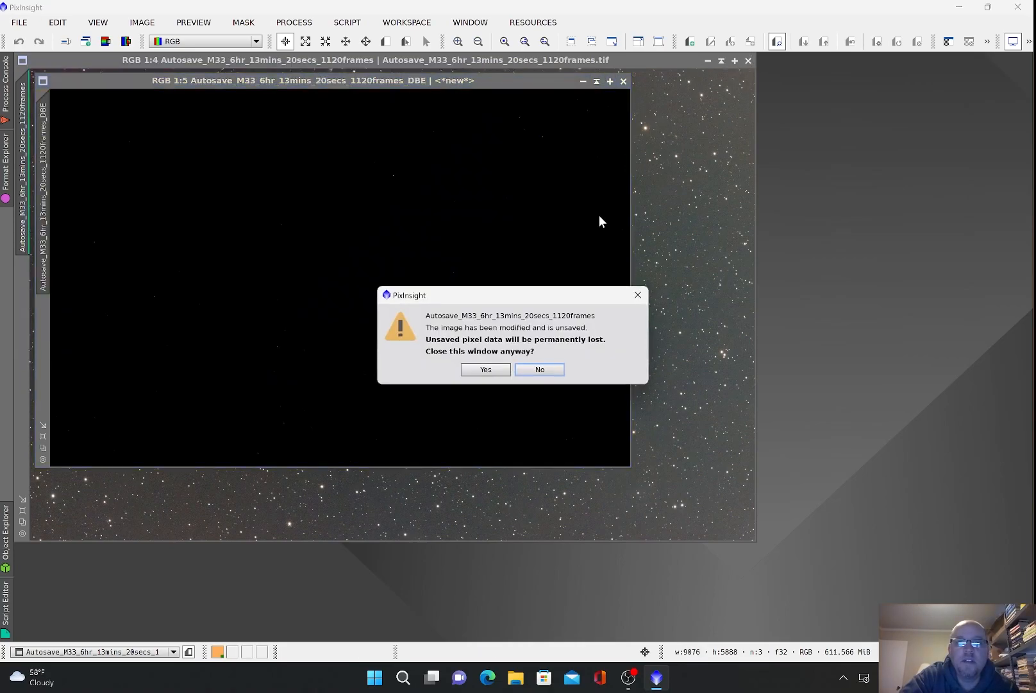
click(485, 366)
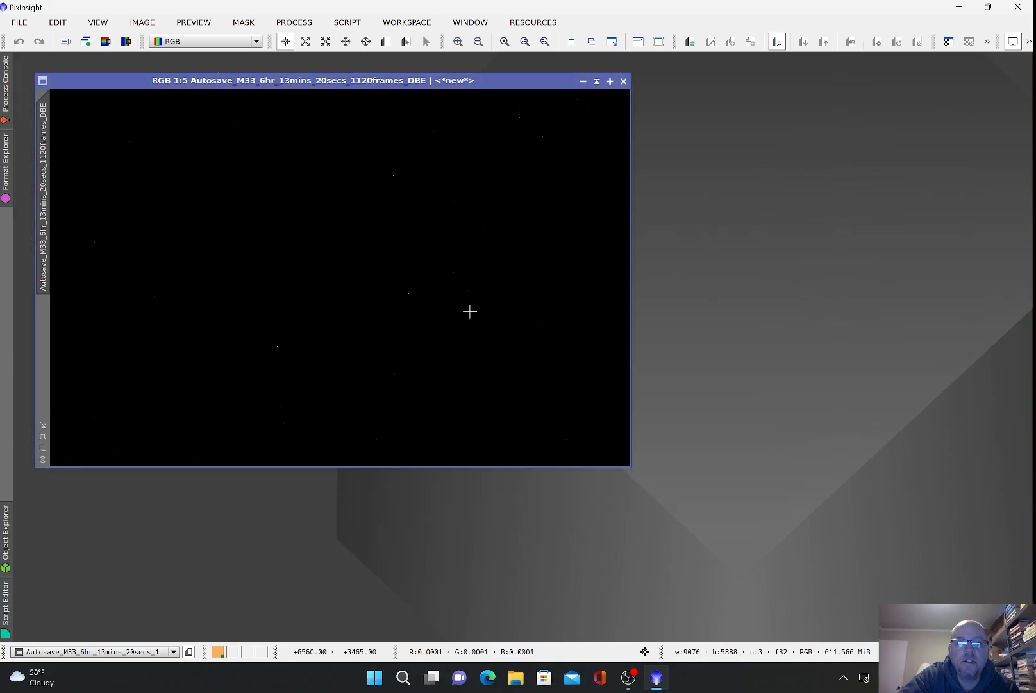
click(45, 437)
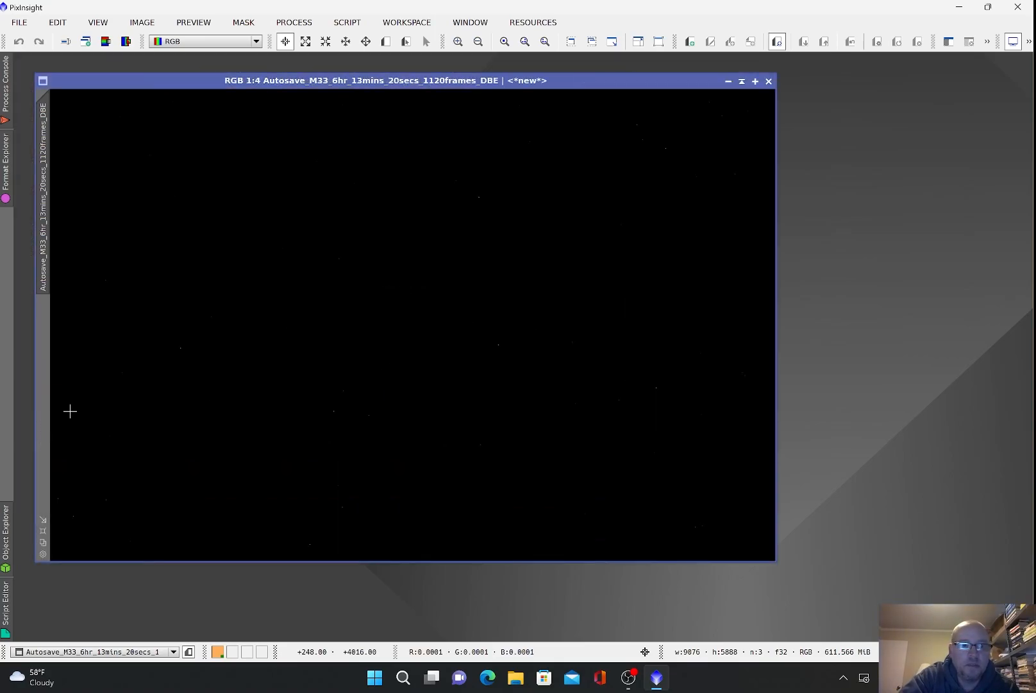
click(1028, 42)
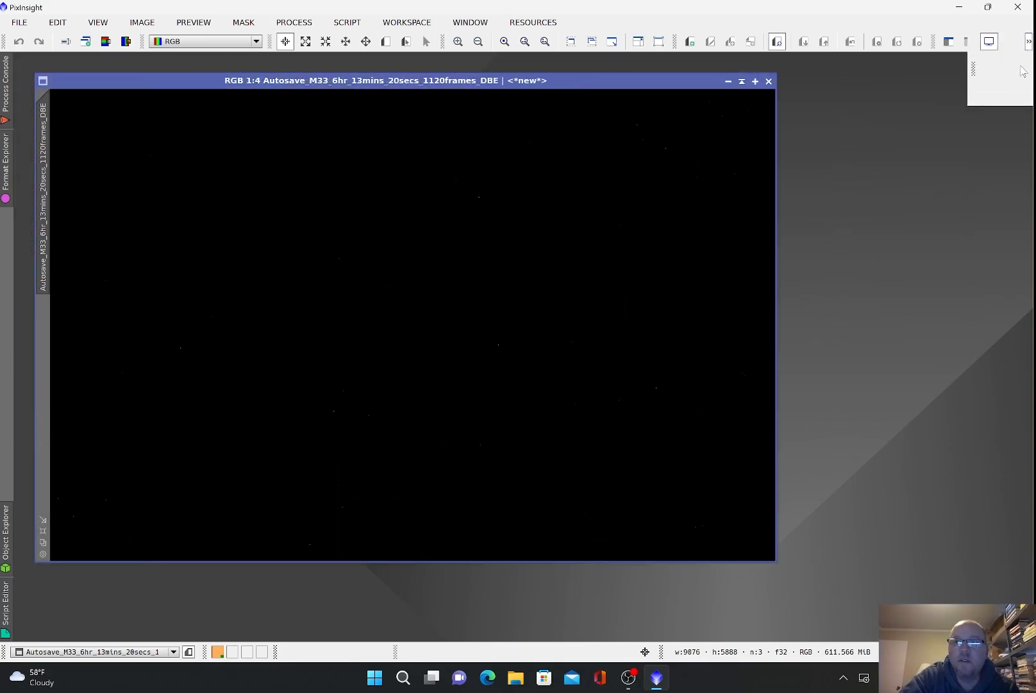
click(1013, 82)
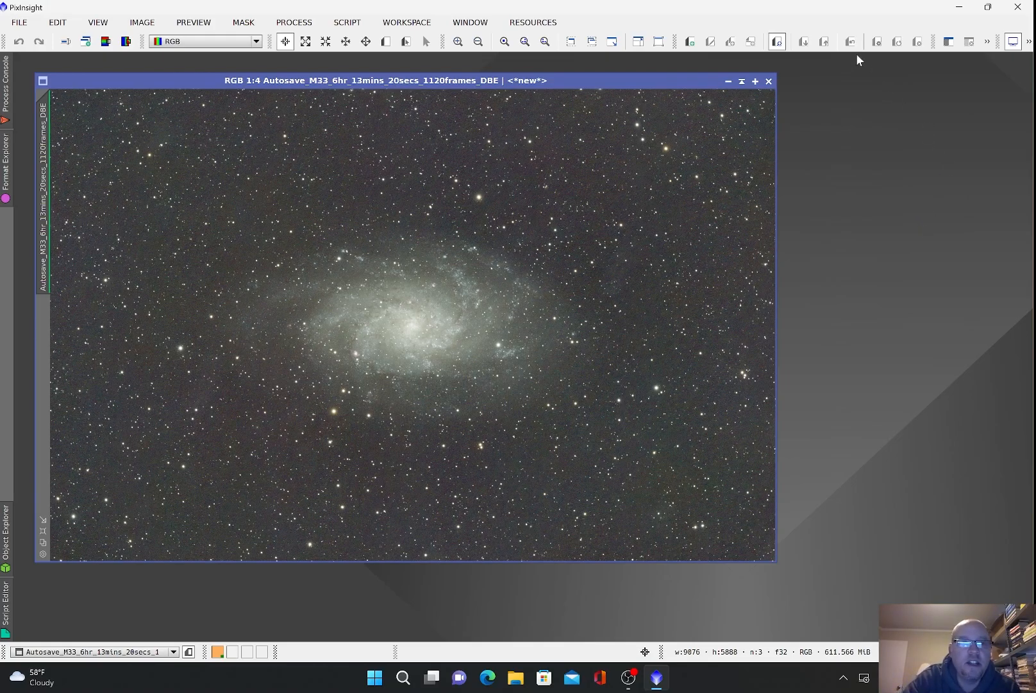
Step: Open PhotometricColorCalibration from Process > ColorCalibration for the DBE-corrected M33 image
click(308, 24)
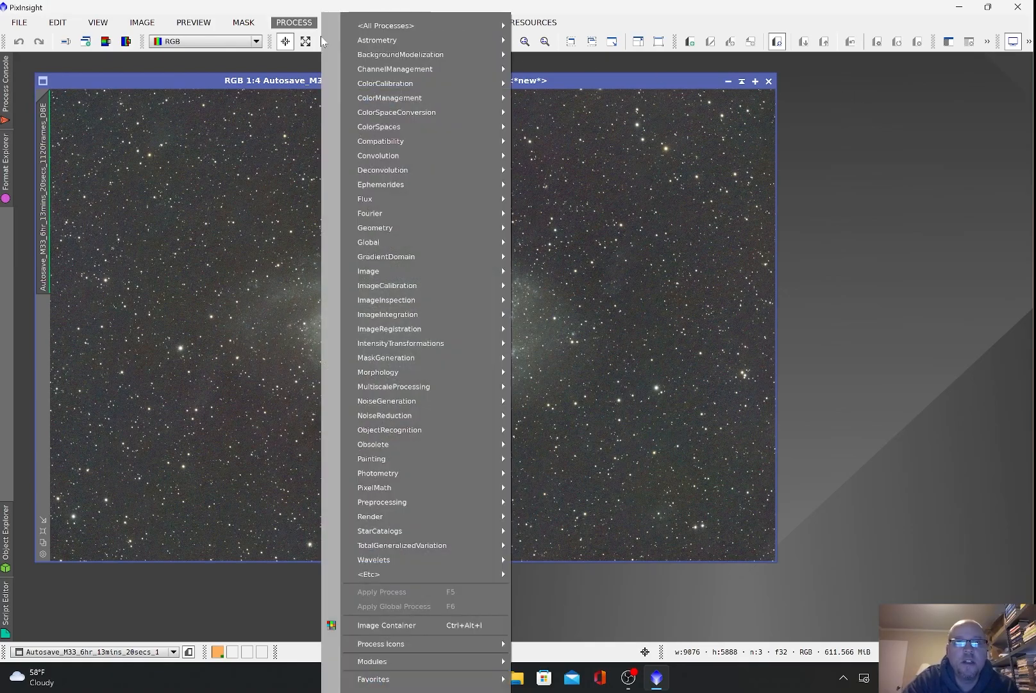
mouse_move(375, 86)
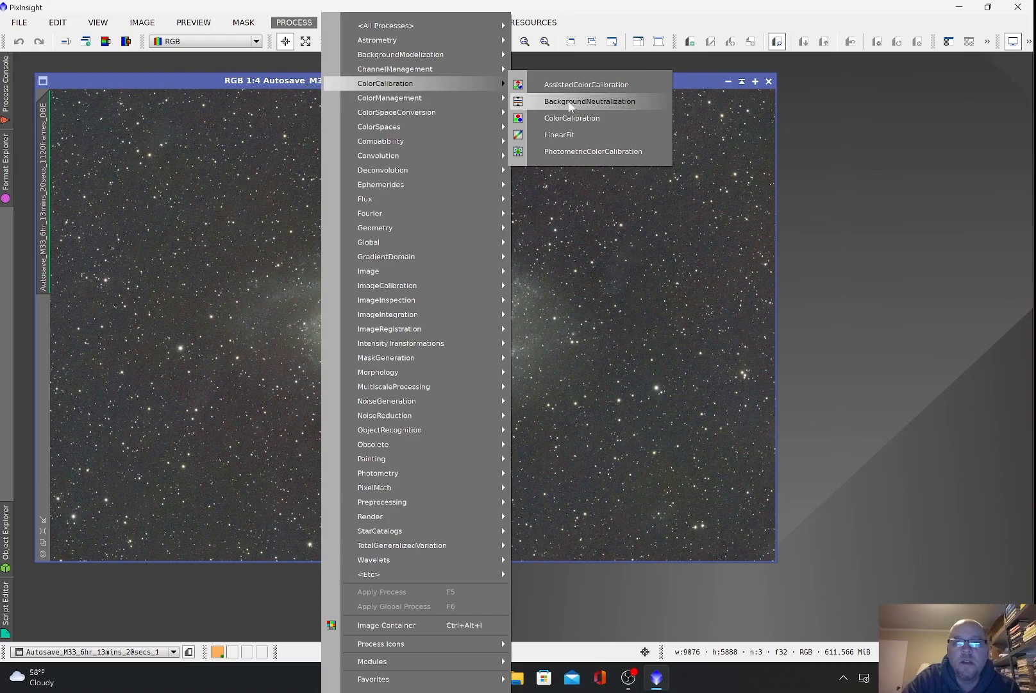
click(572, 154)
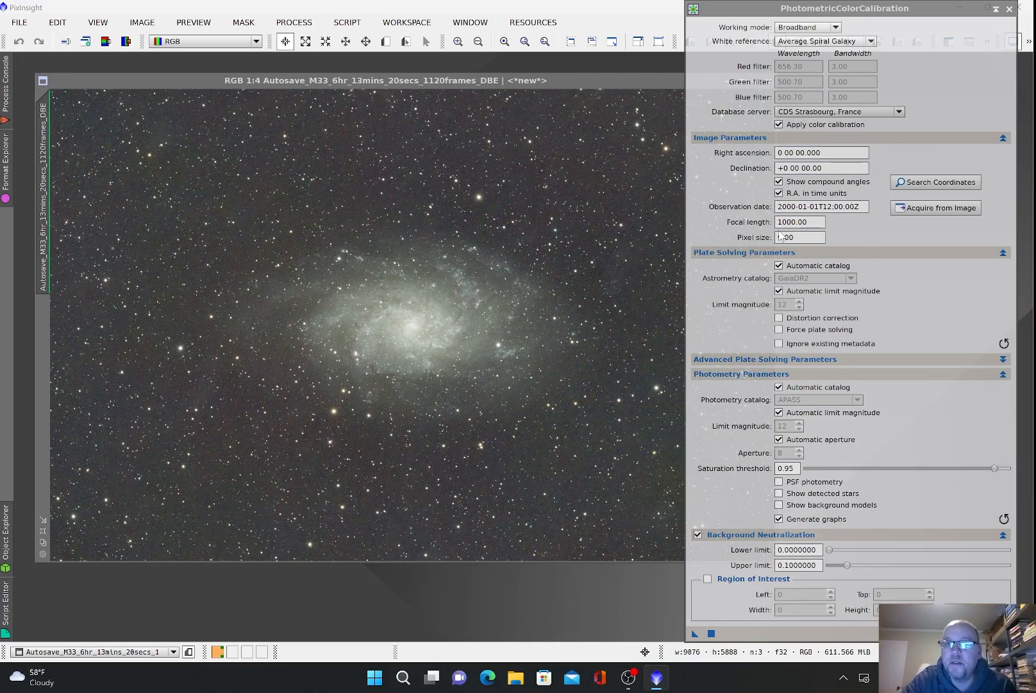
Step: Fill PCC with coordinates, date, 840 mm focal length and 3.76 pixel size from a raw light frame, then apply it
mouse_move(852, 228)
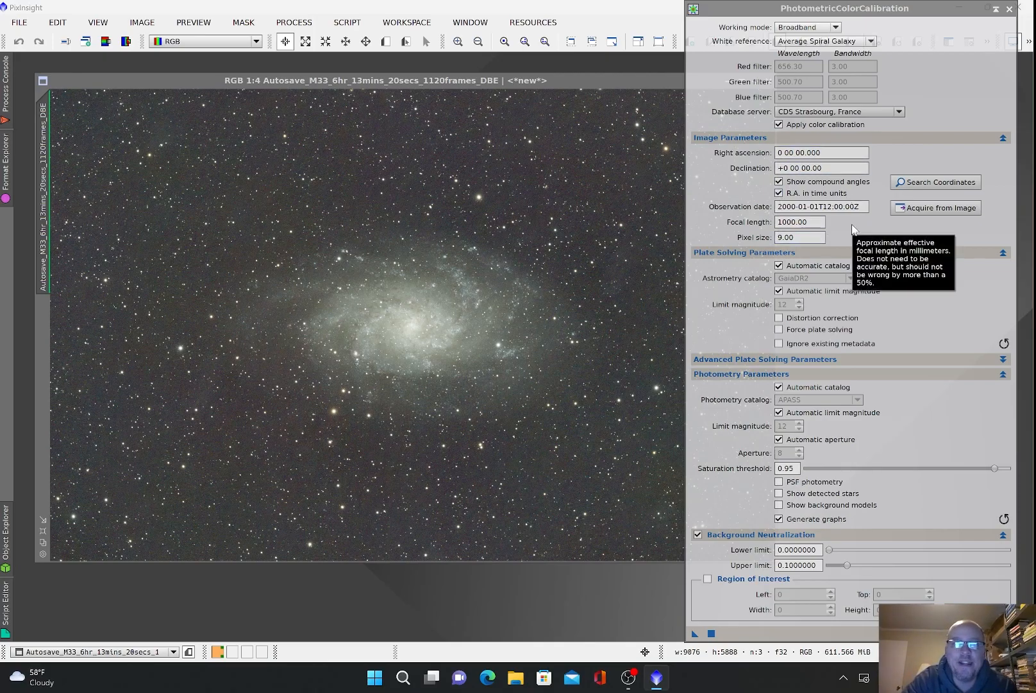
click(20, 25)
click(40, 43)
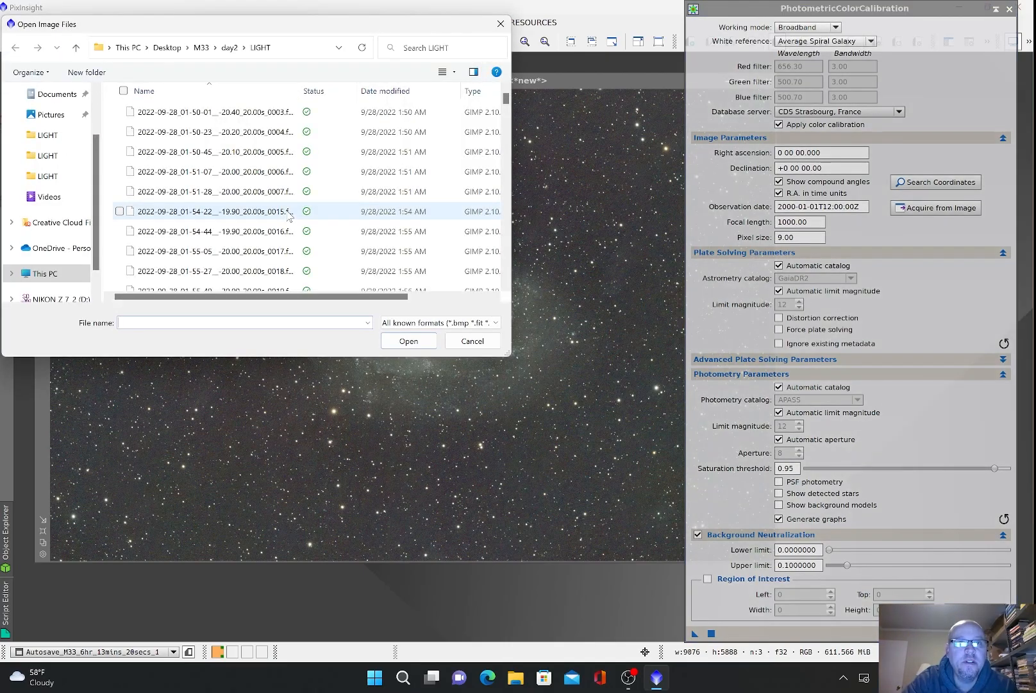
double_click(265, 151)
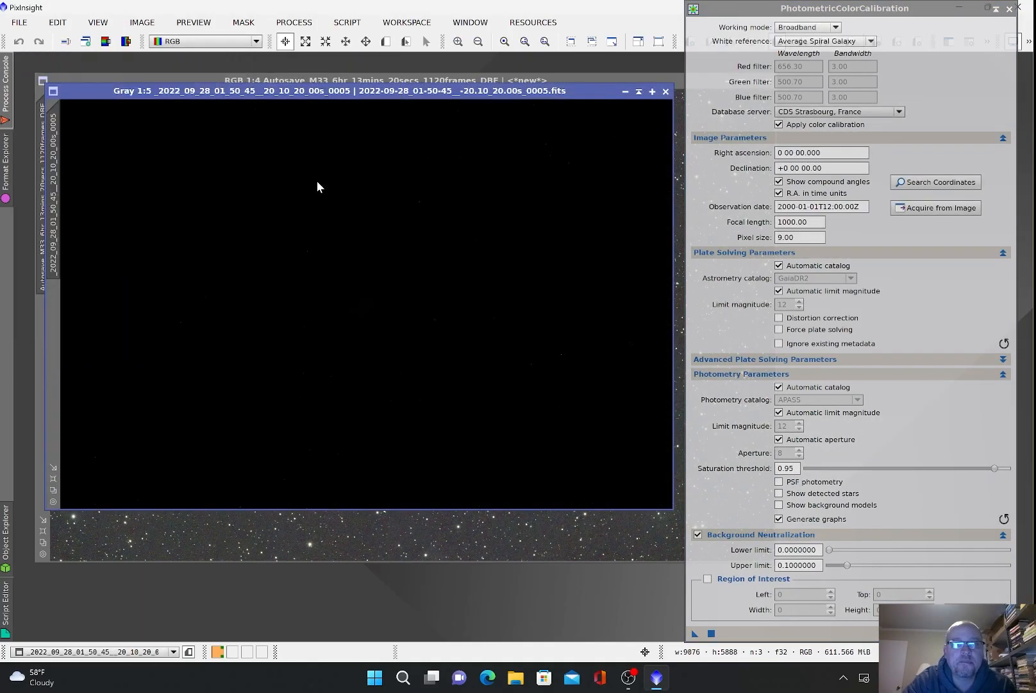
click(942, 211)
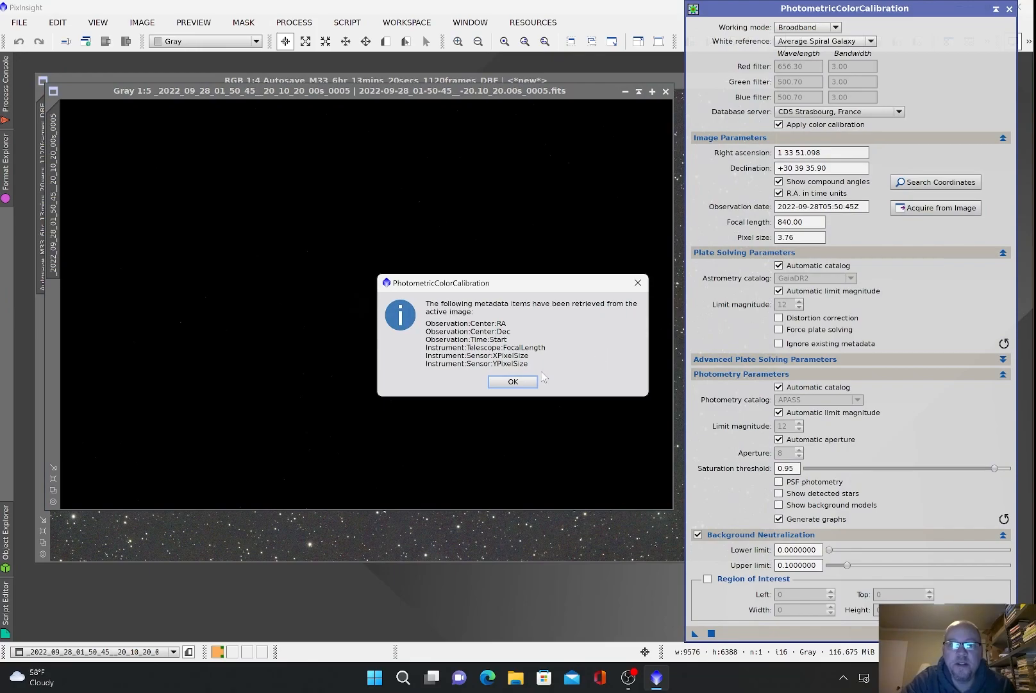
click(513, 381)
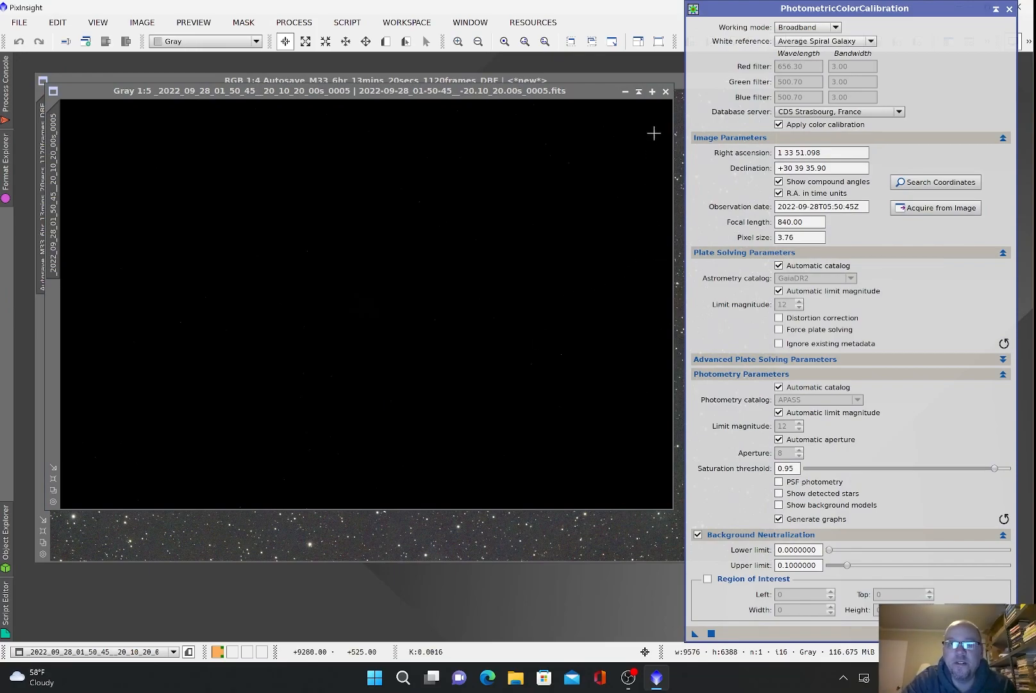
click(666, 91)
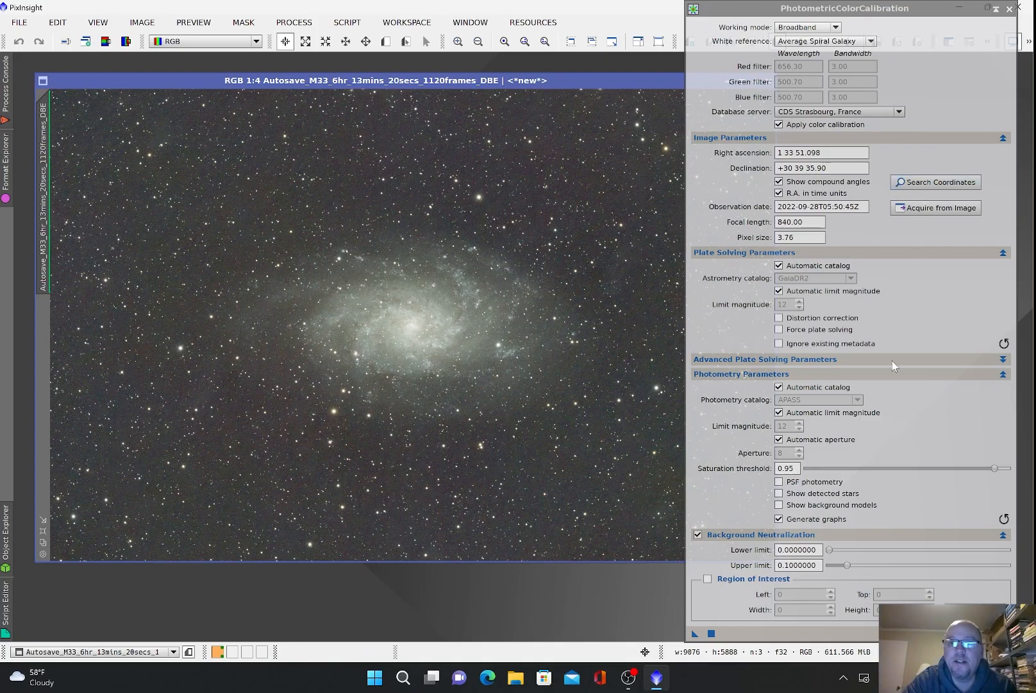
click(711, 633)
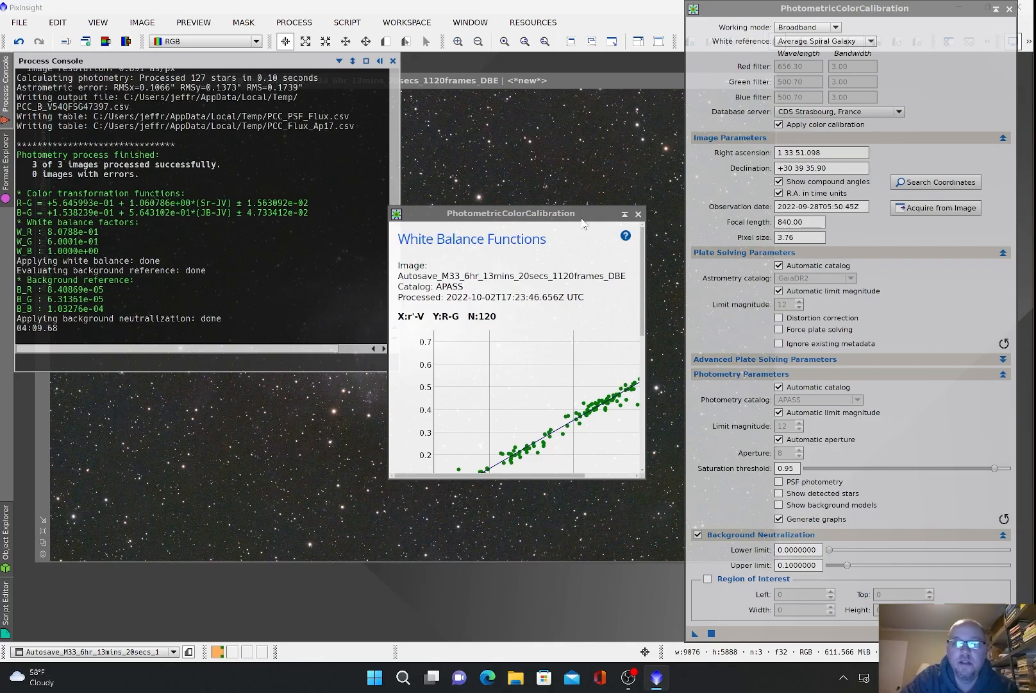
Step: Close the White Balance Functions graph once PhotometricColorCalibration finishes
click(638, 213)
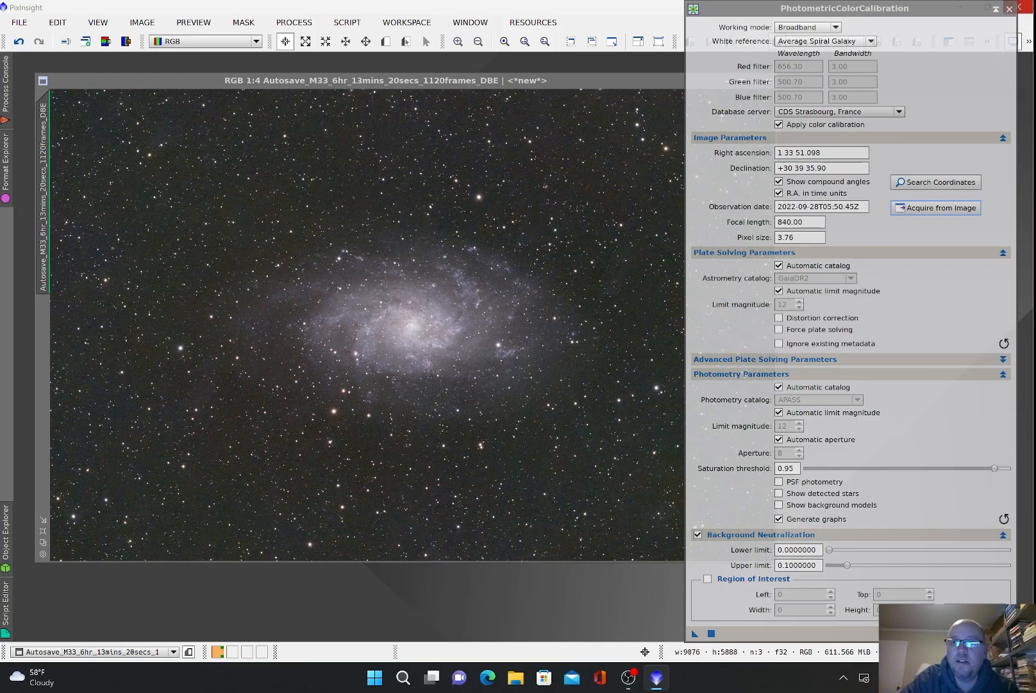
Step: Close the PCC dialog, reset and auto-stretch the calibrated M33 display, and zoom into the stars
click(1009, 9)
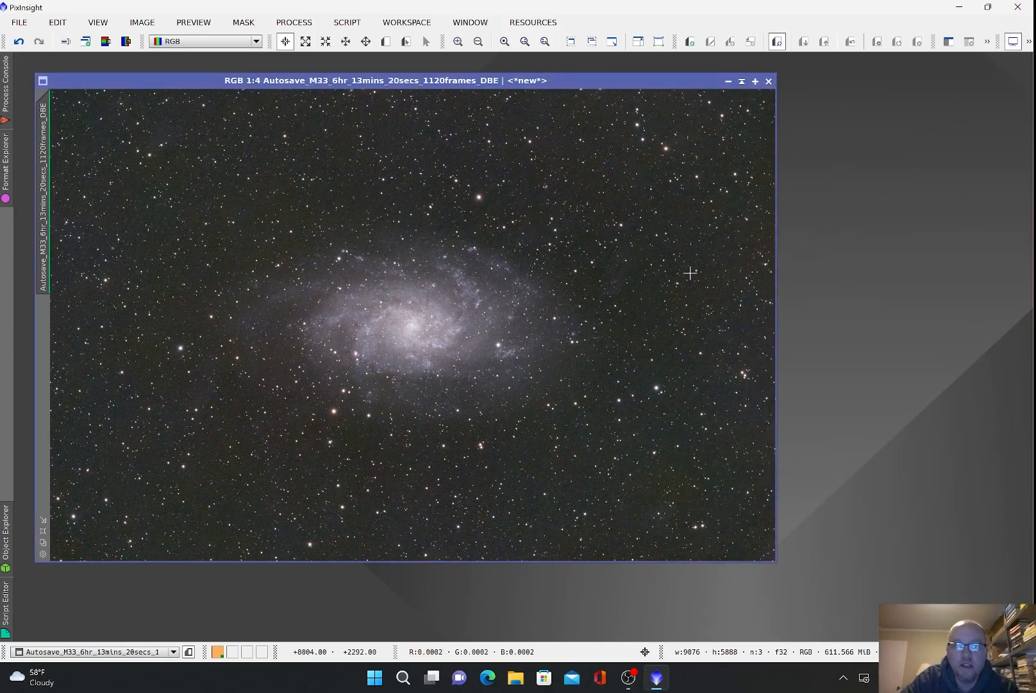
click(1028, 42)
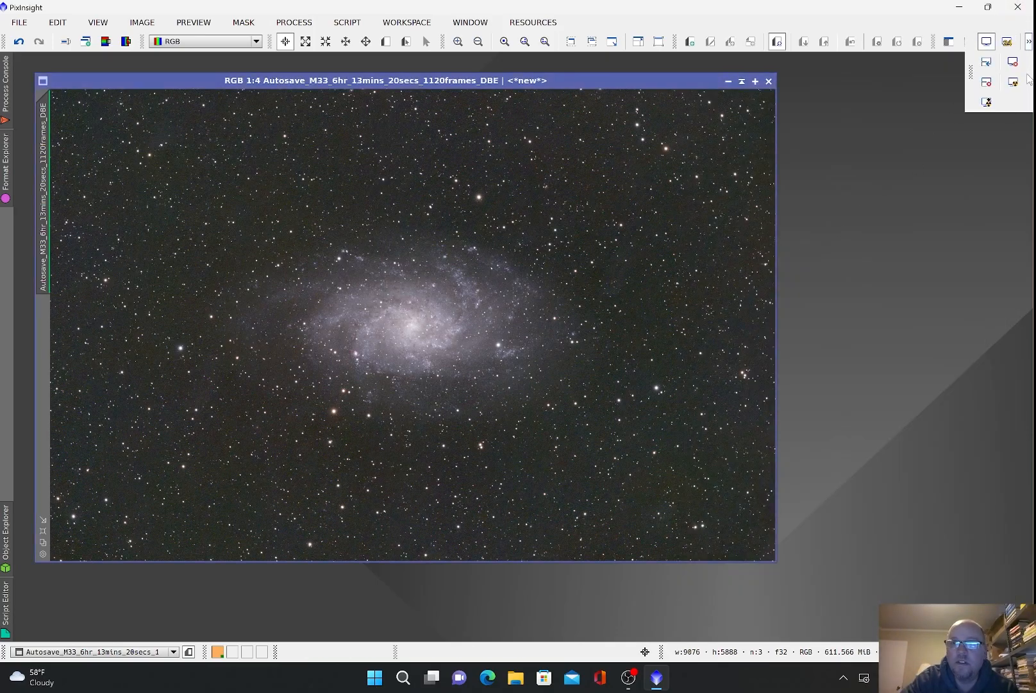
click(1013, 82)
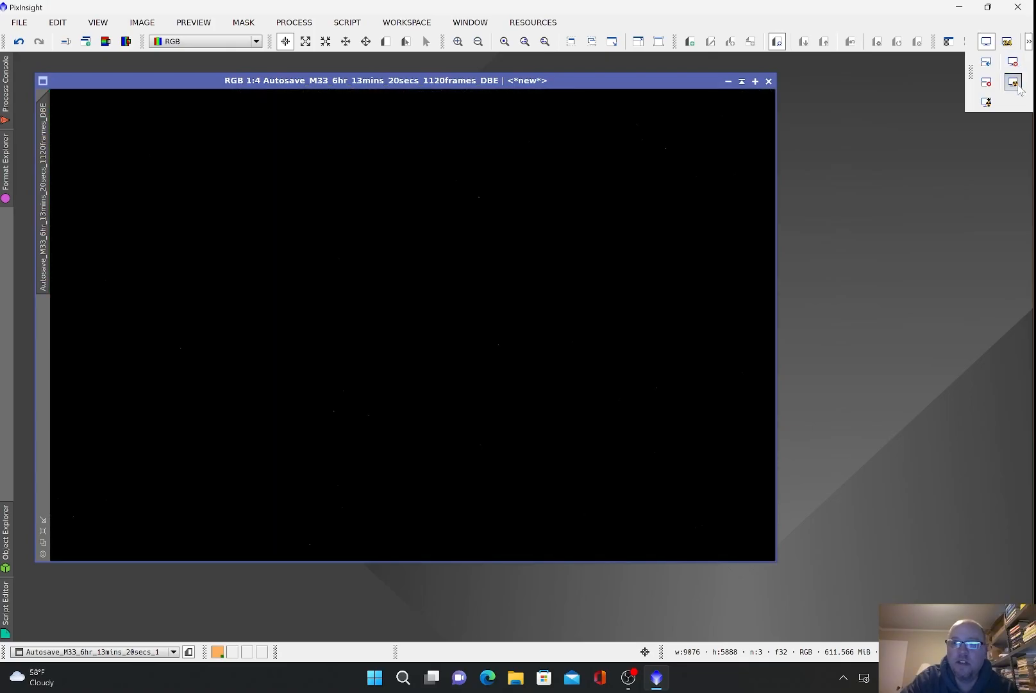
click(1018, 86)
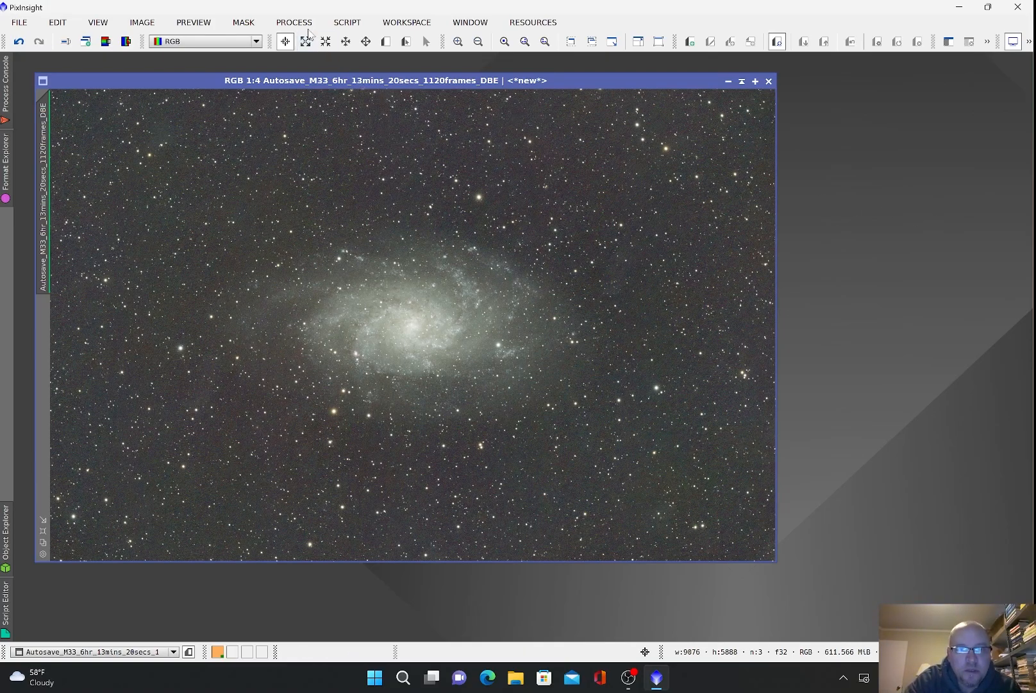
scroll(361, 251, up, 2)
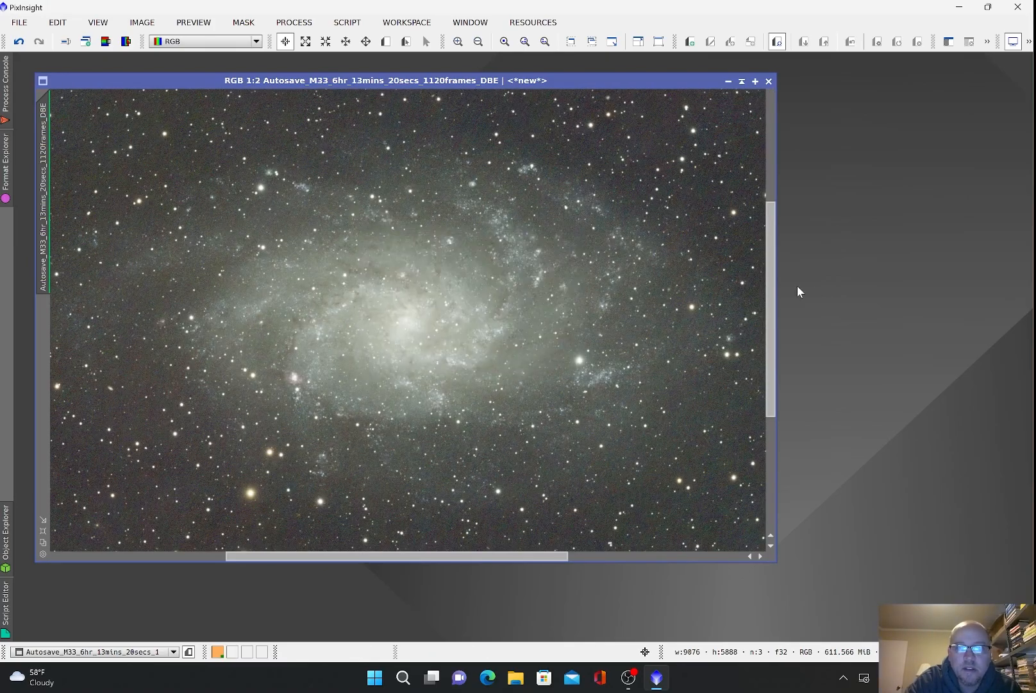
drag(775, 280, 768, 171)
scroll(395, 200, up, 2)
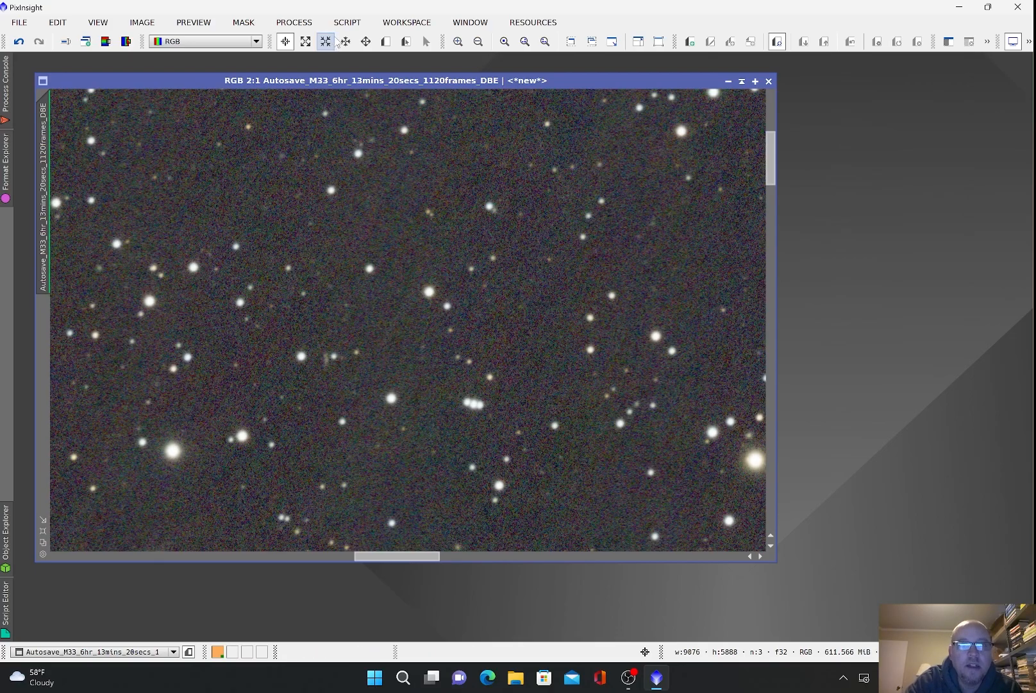
click(297, 24)
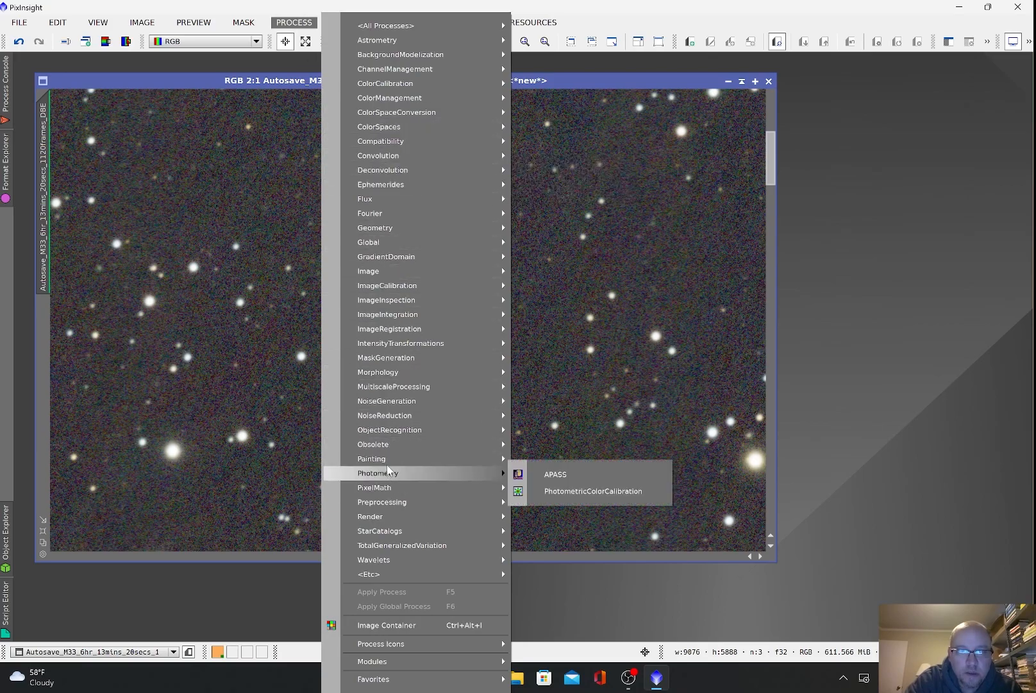
Step: Run NoiseXTerminator on the M33 image with Denoise 0.50 and Detail 0.40
mouse_move(401, 422)
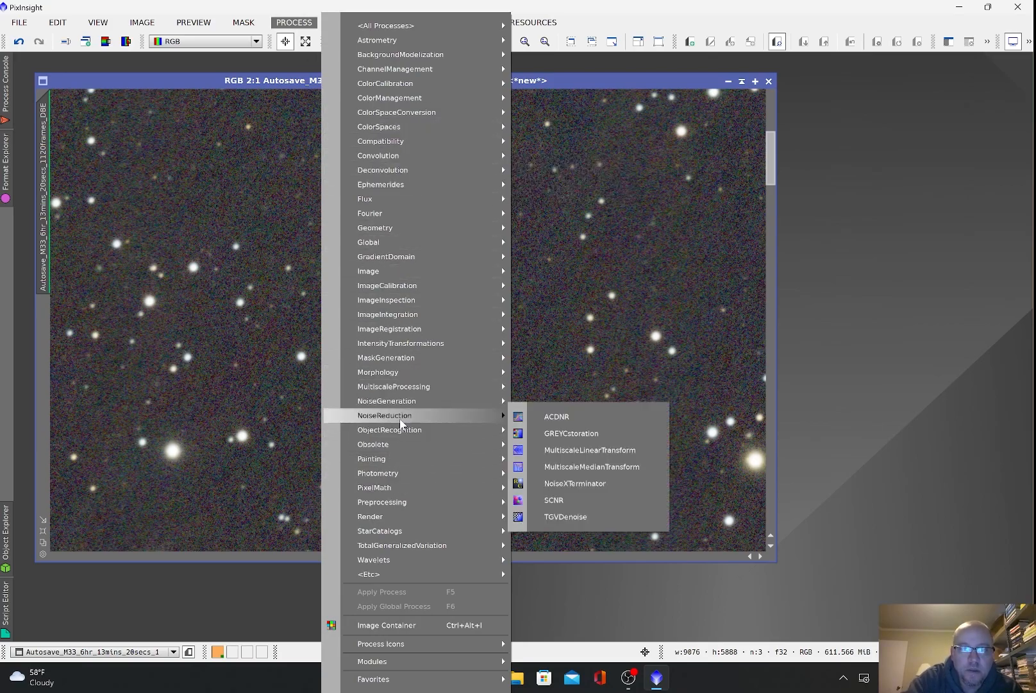
click(568, 484)
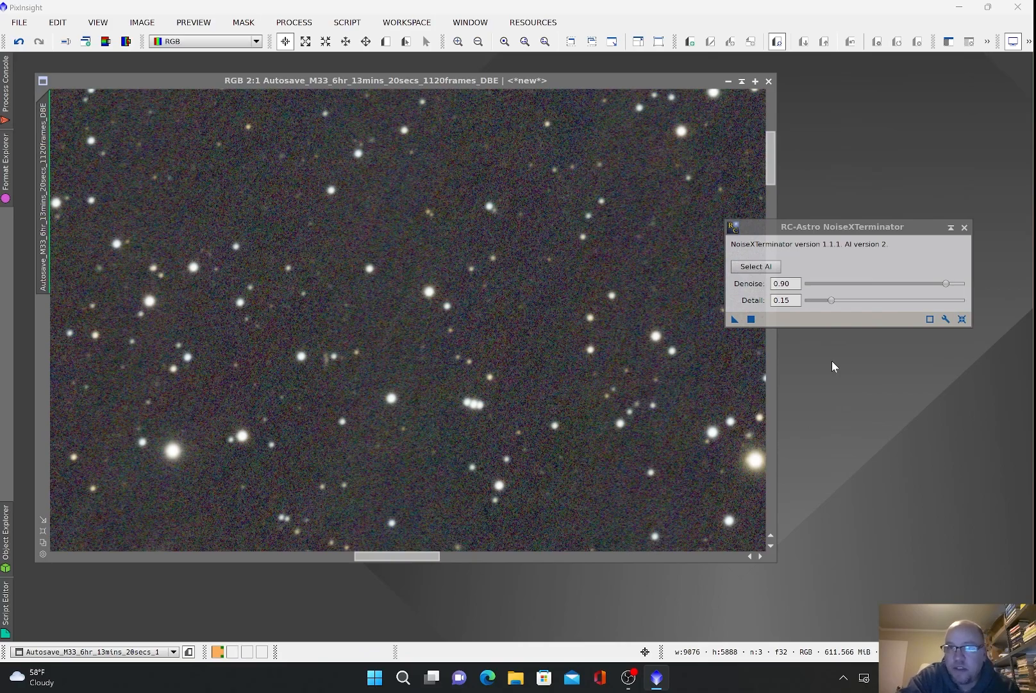
double_click(785, 283)
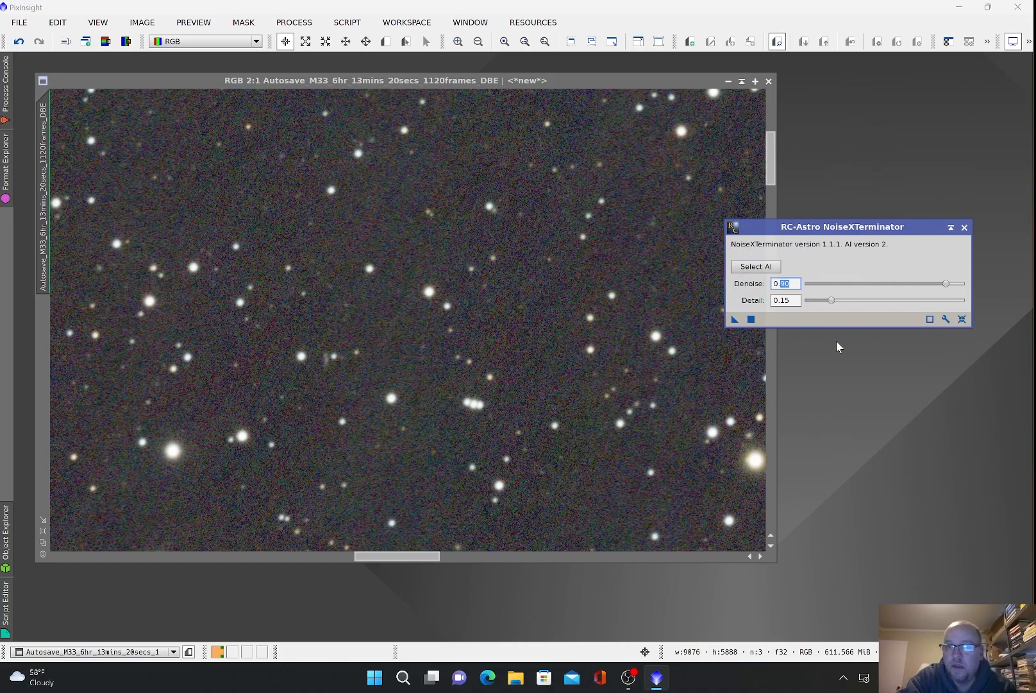
text(50)
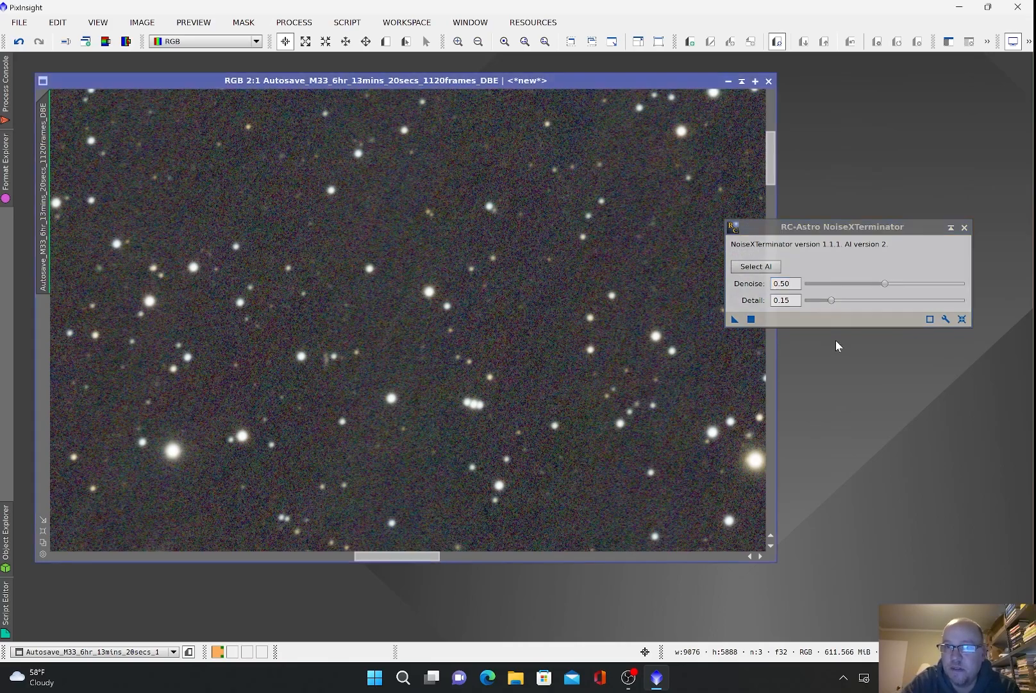
double_click(784, 300)
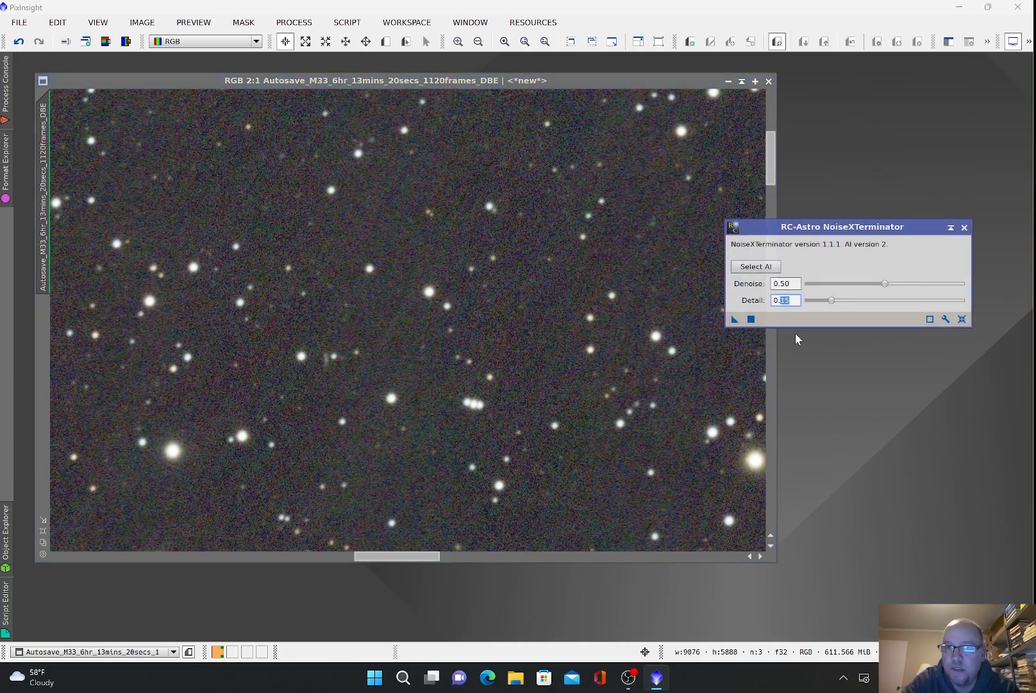
text(40)
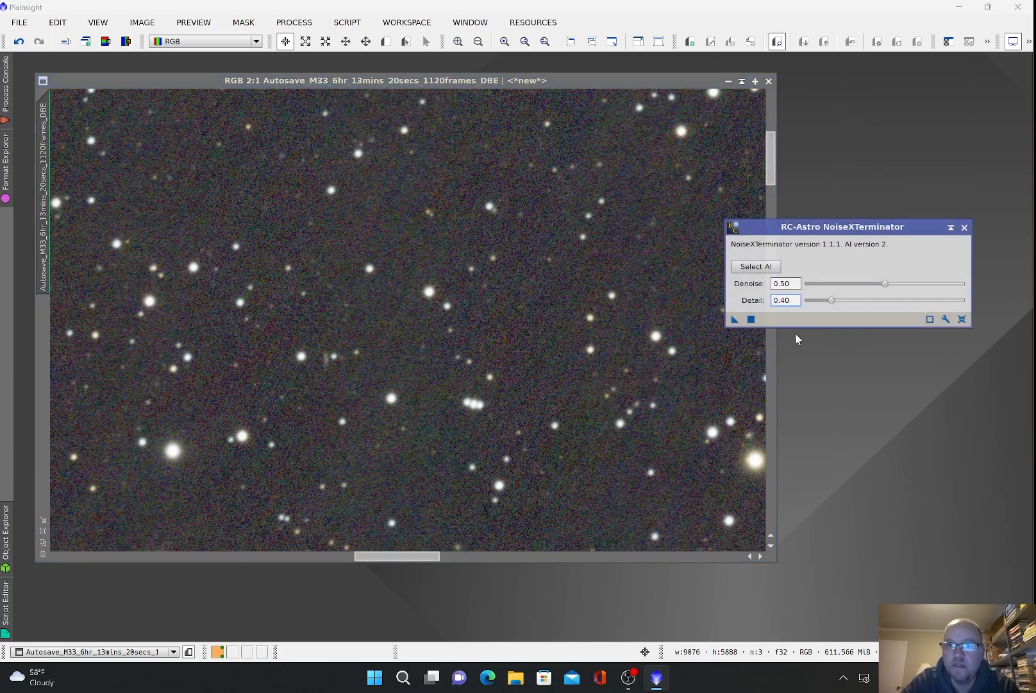
key(Return)
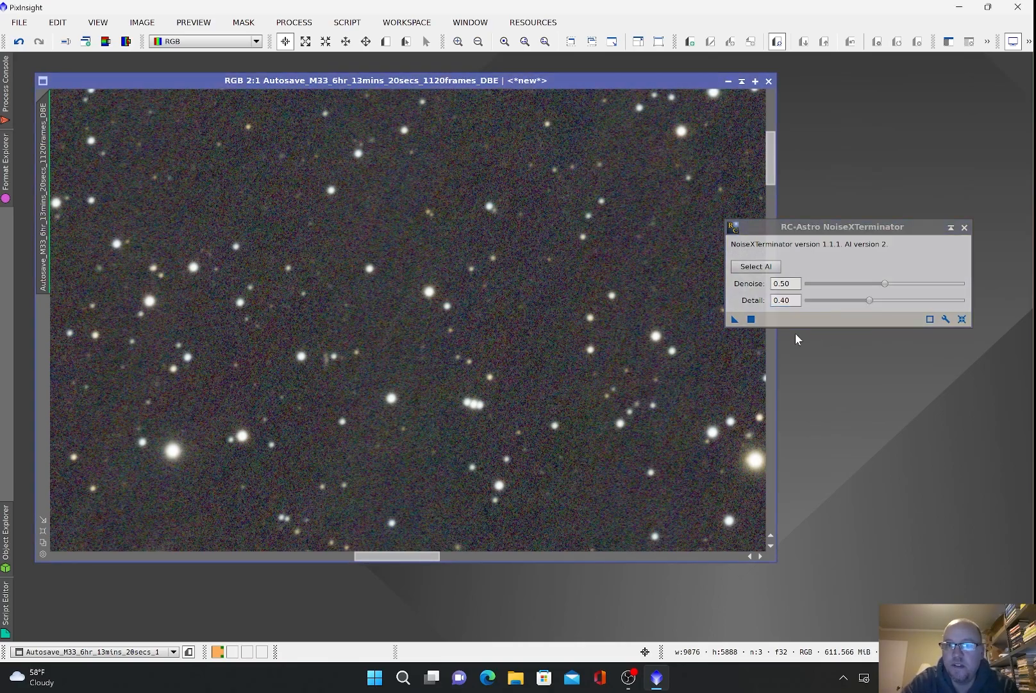
click(752, 320)
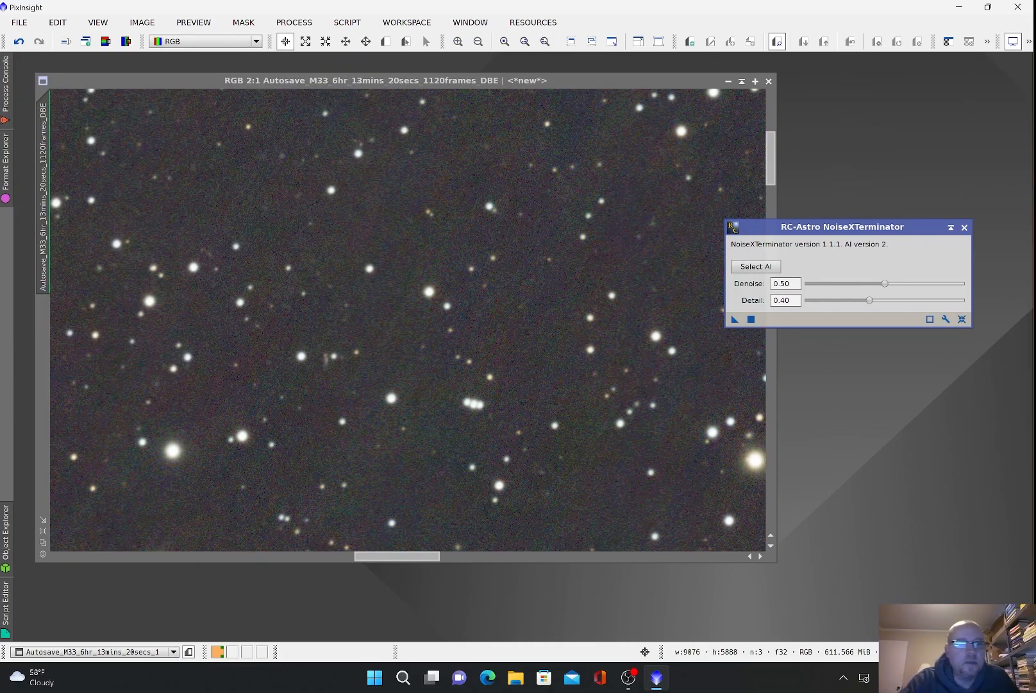
Step: Close NoiseXTerminator and compare the denoised M33 image against the original using undo and redo
click(9, 110)
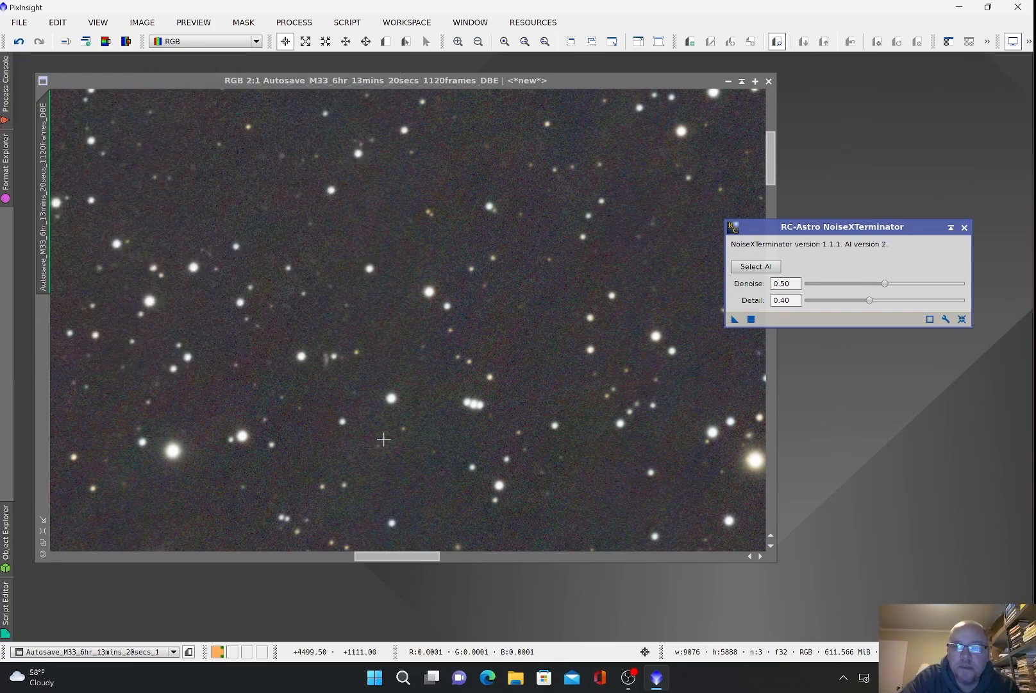
click(965, 228)
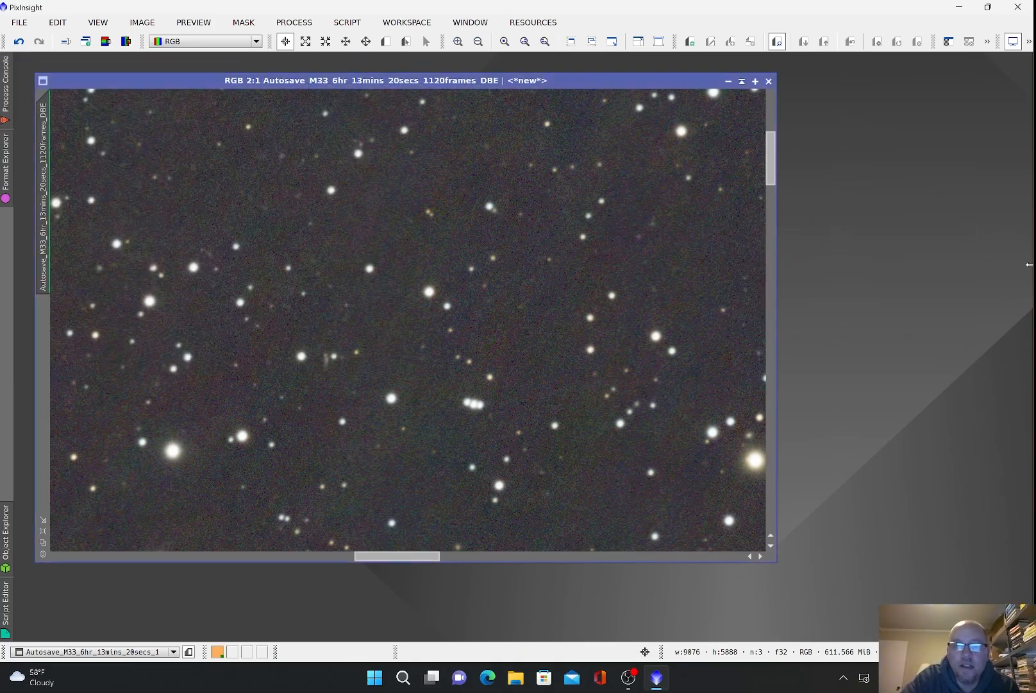
click(18, 50)
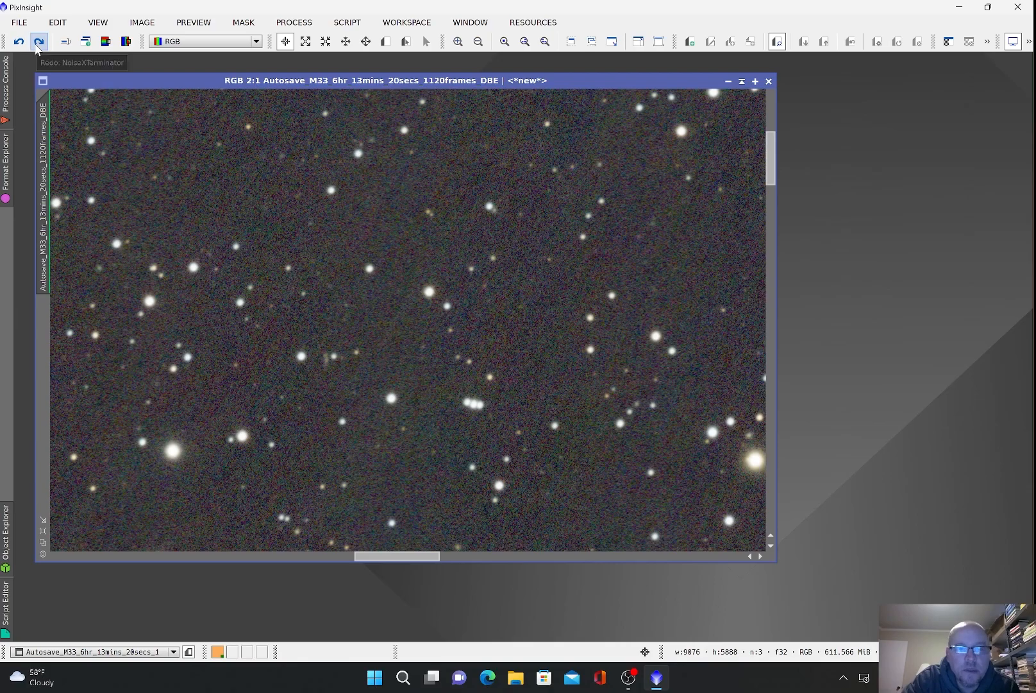
click(36, 49)
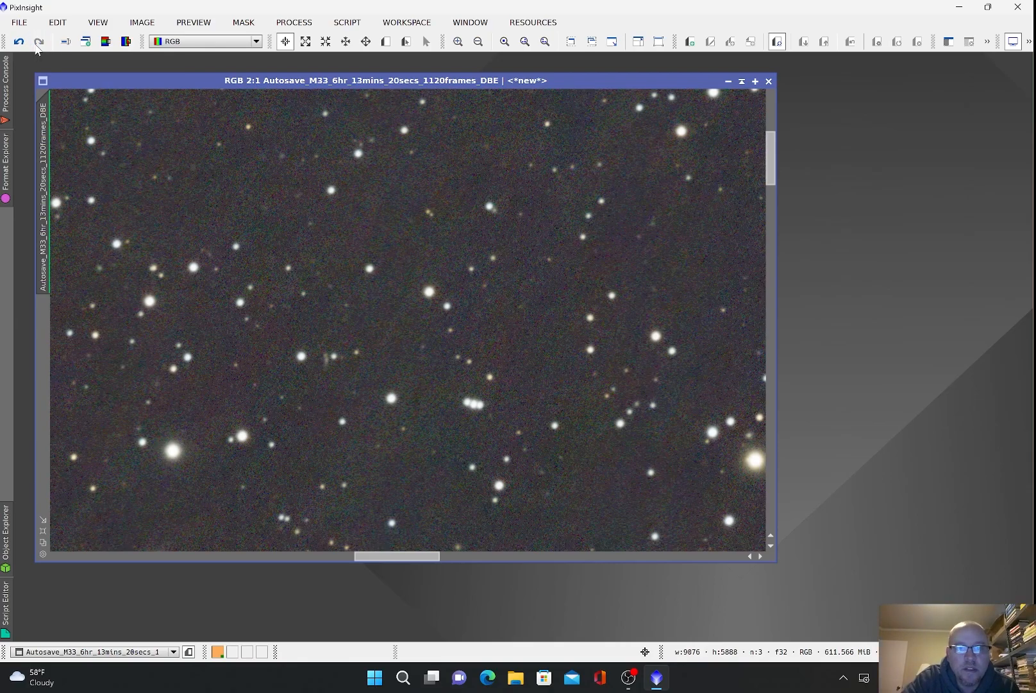
scroll(430, 332, up, 1)
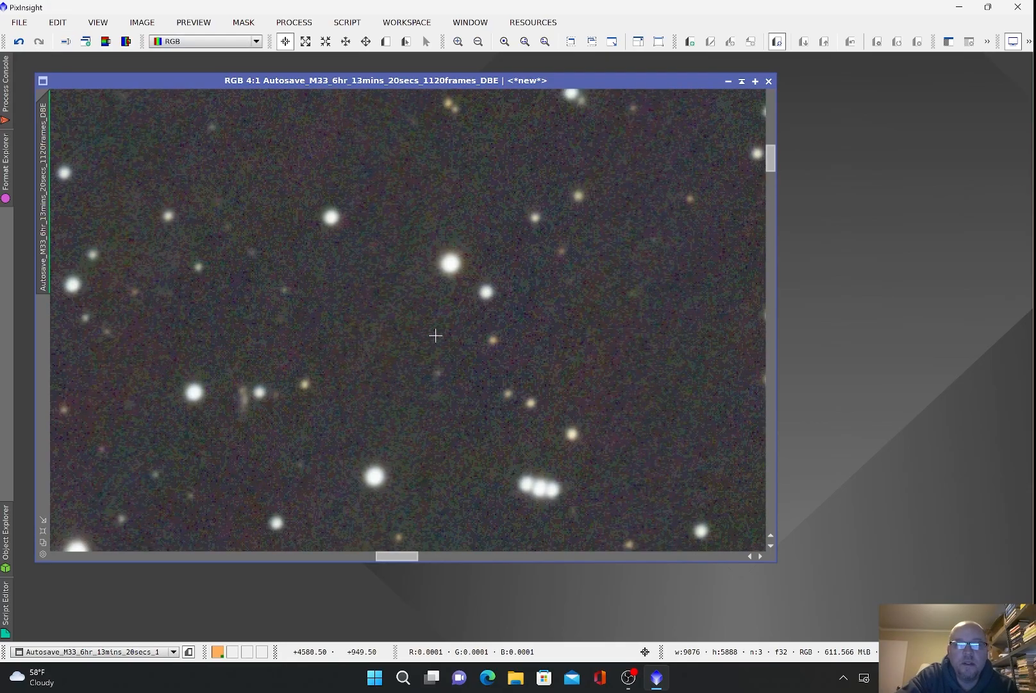
scroll(429, 332, down, 6)
scroll(428, 331, down, 1)
scroll(427, 332, up, 1)
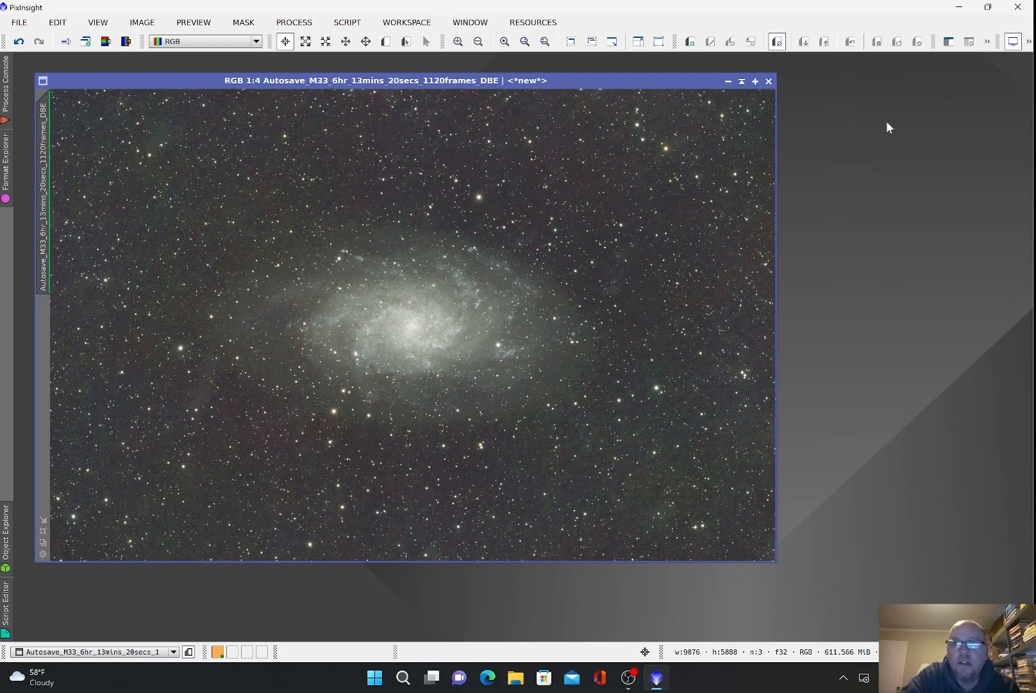
Step: Turn off the STF auto stretch and open HistogramTransformation from IntensityTransformations
click(1029, 41)
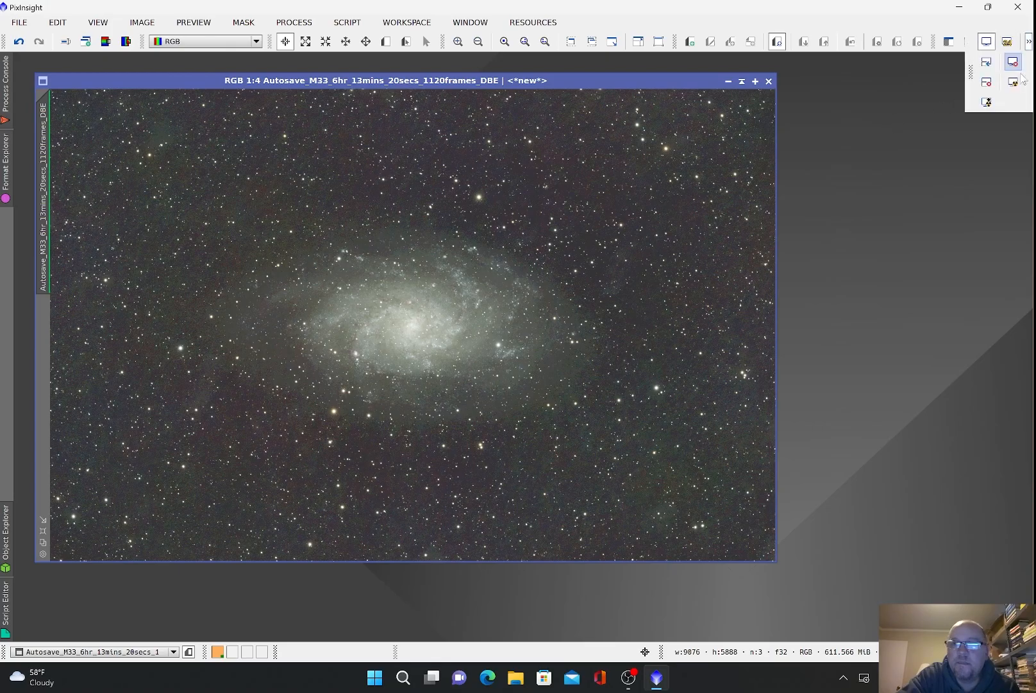
click(1014, 62)
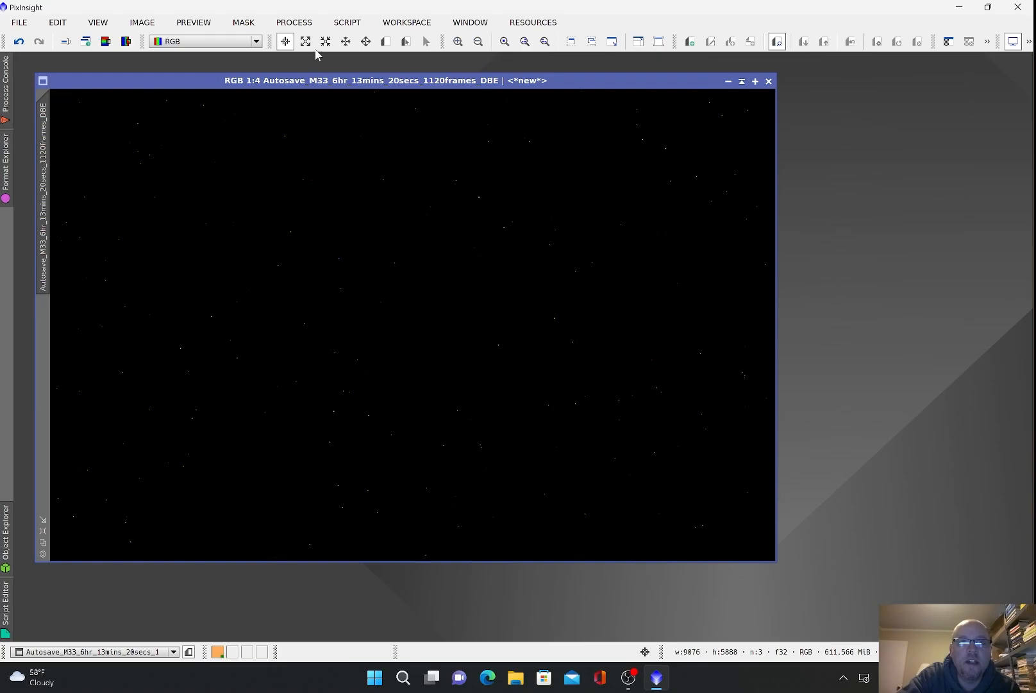
click(298, 22)
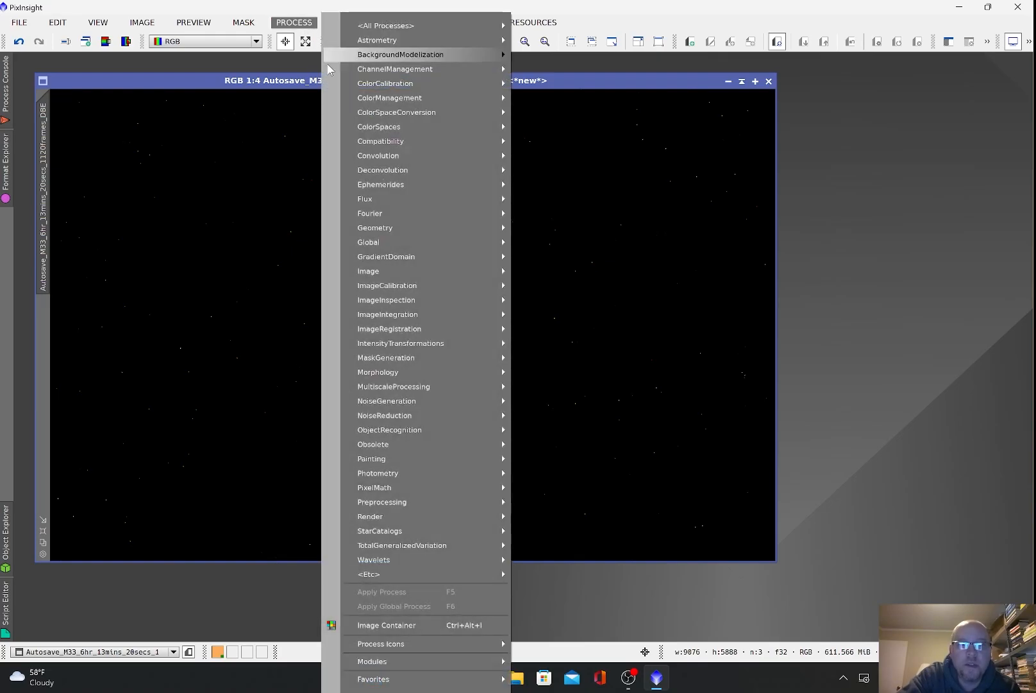
mouse_move(474, 343)
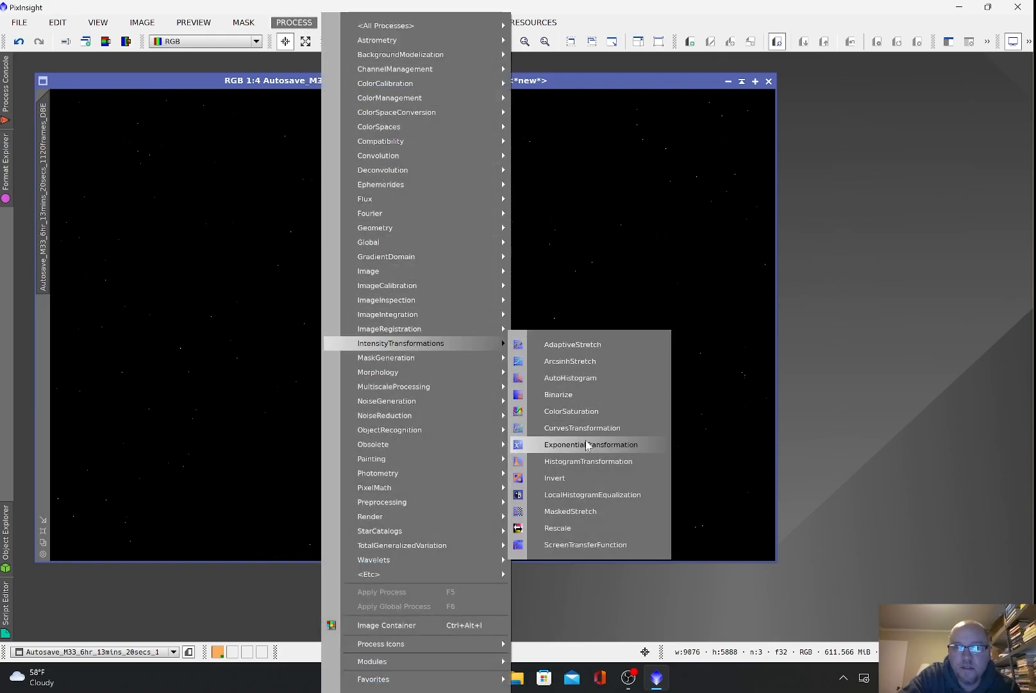
click(586, 461)
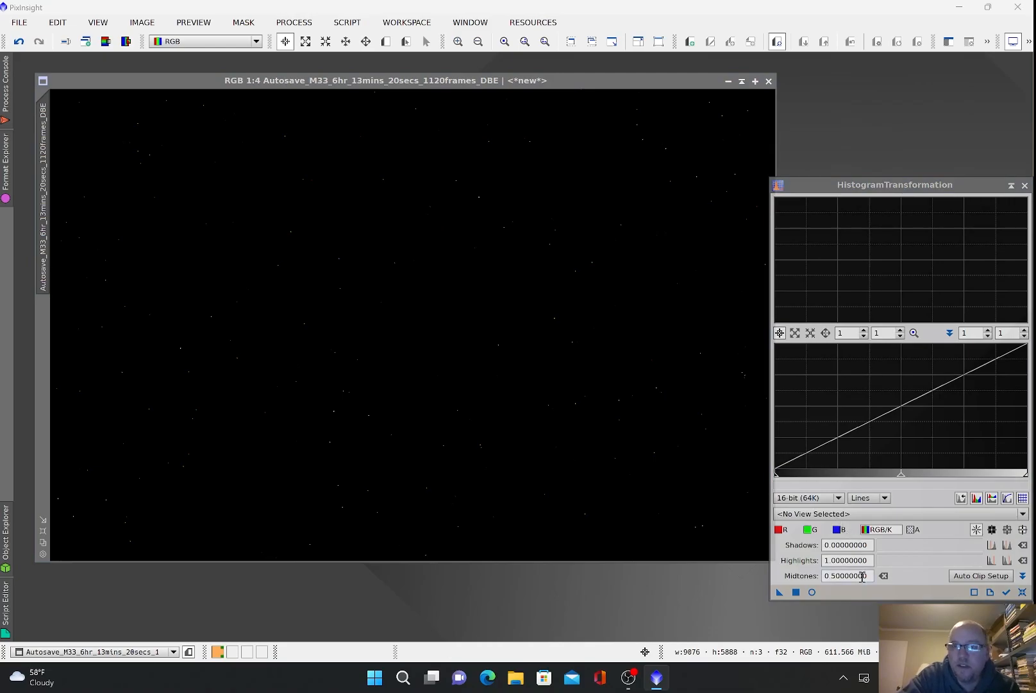
Step: Open Real-Time Preview, target the M33 image, and apply a first midtones stretch
click(812, 592)
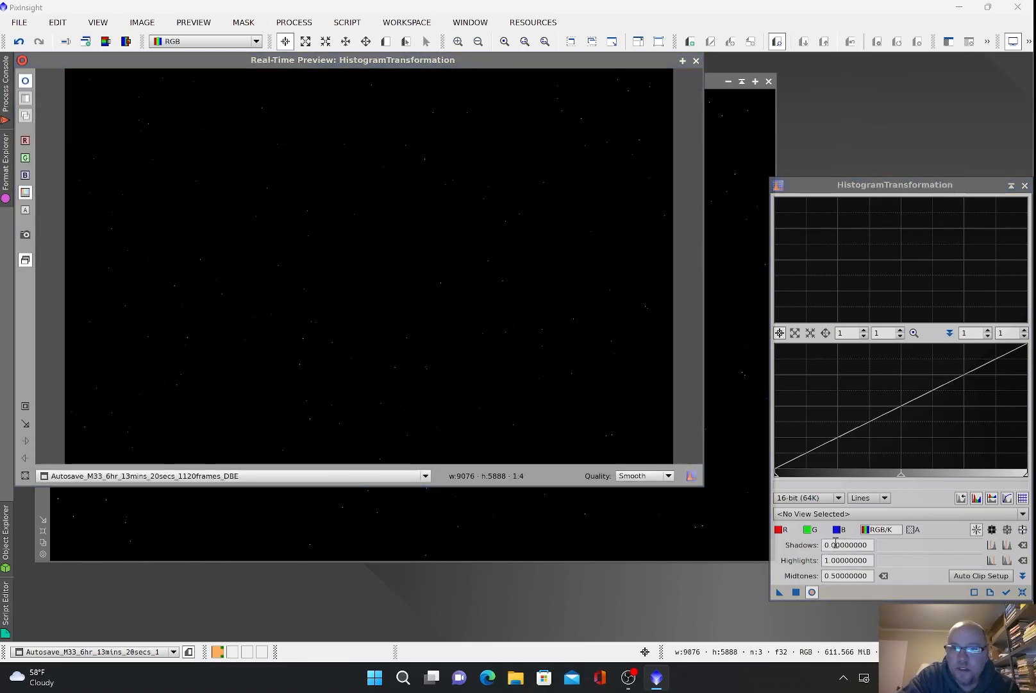
click(838, 516)
click(839, 538)
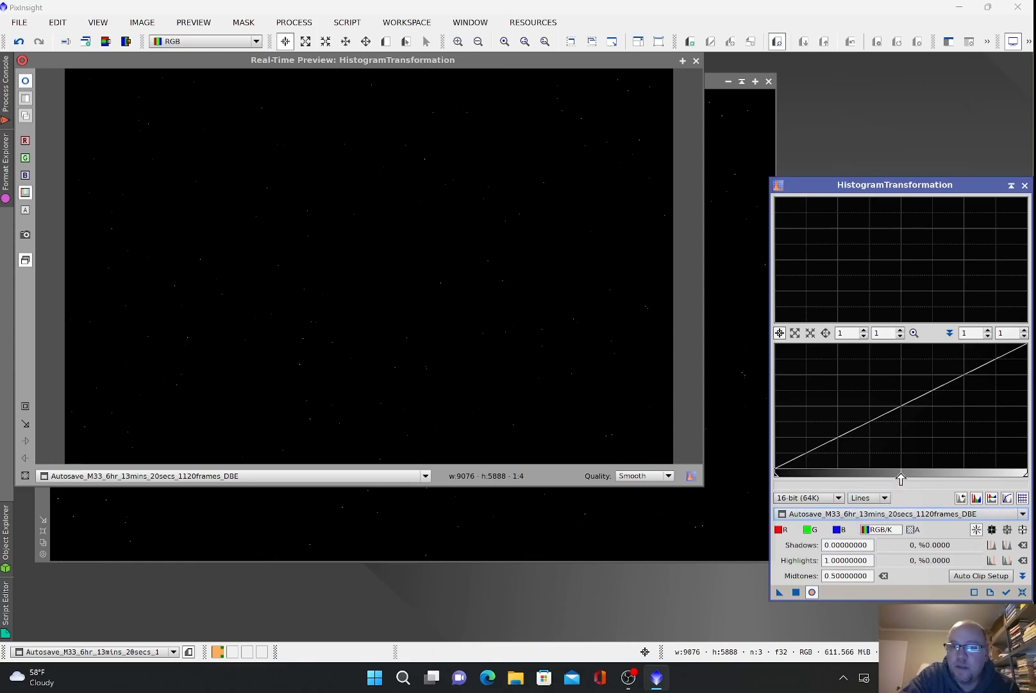
drag(901, 478, 789, 477)
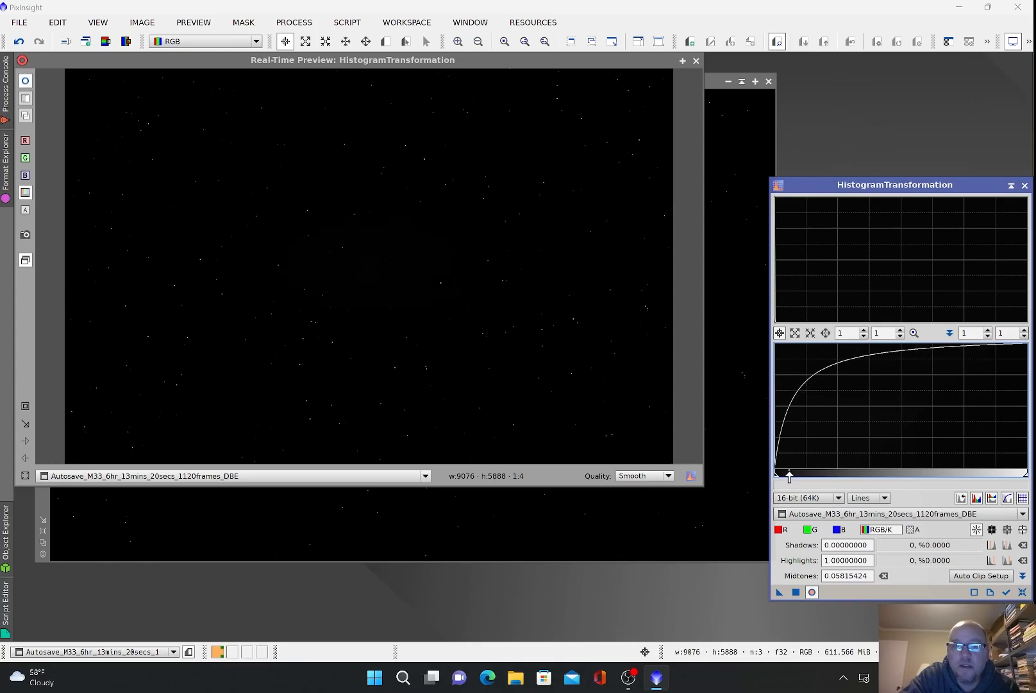
click(796, 592)
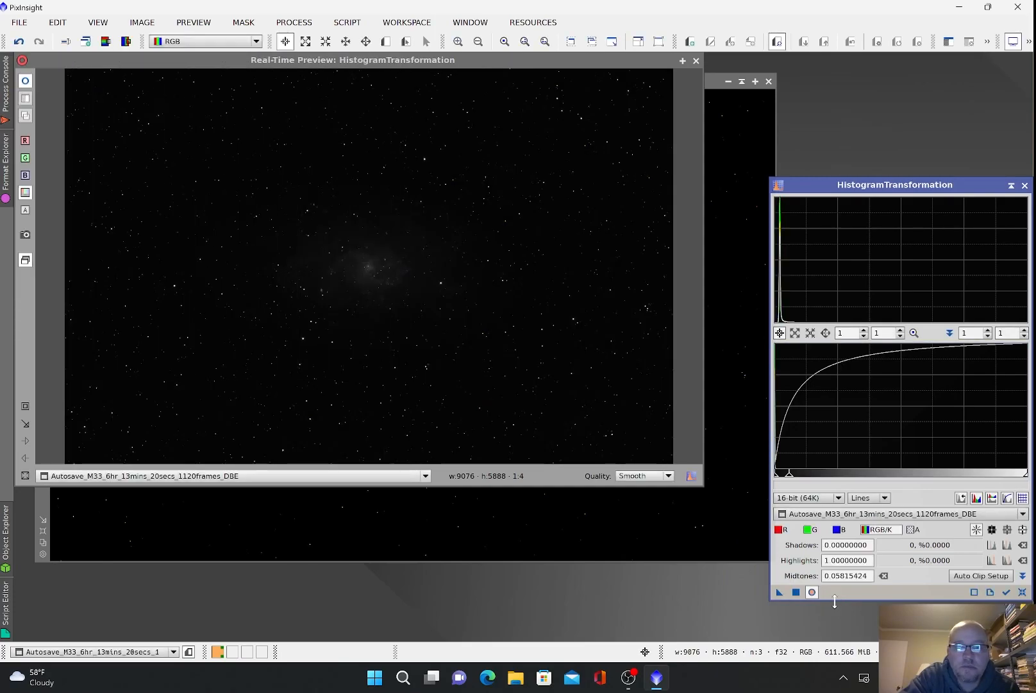
Step: Apply three more midtone lifts, resetting the histogram between each, to brighten the galaxy
click(1022, 593)
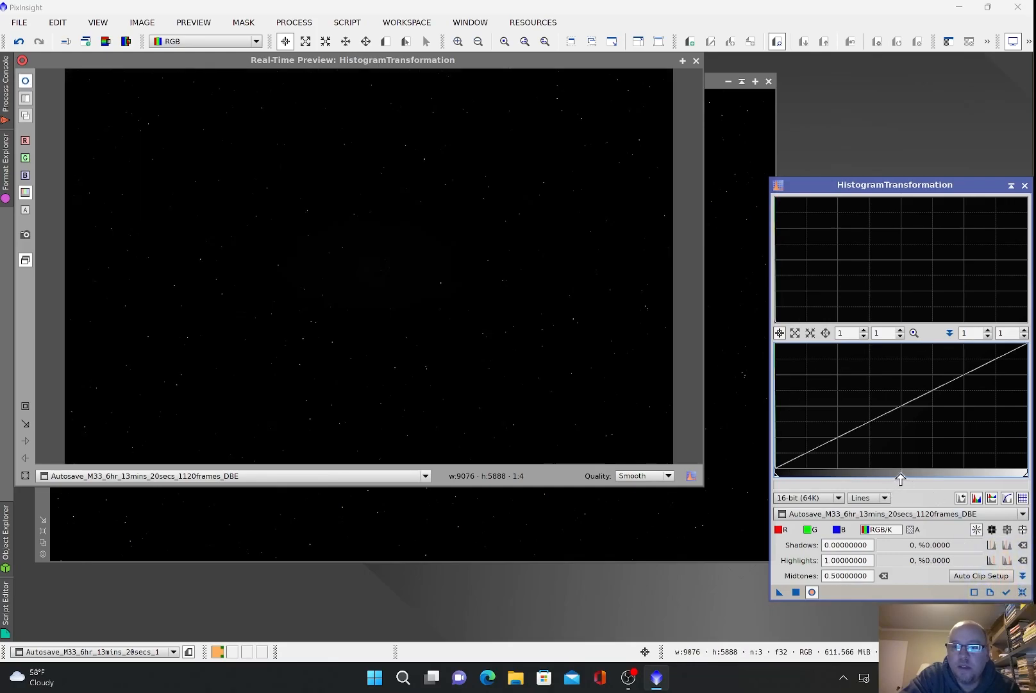
drag(900, 479, 787, 478)
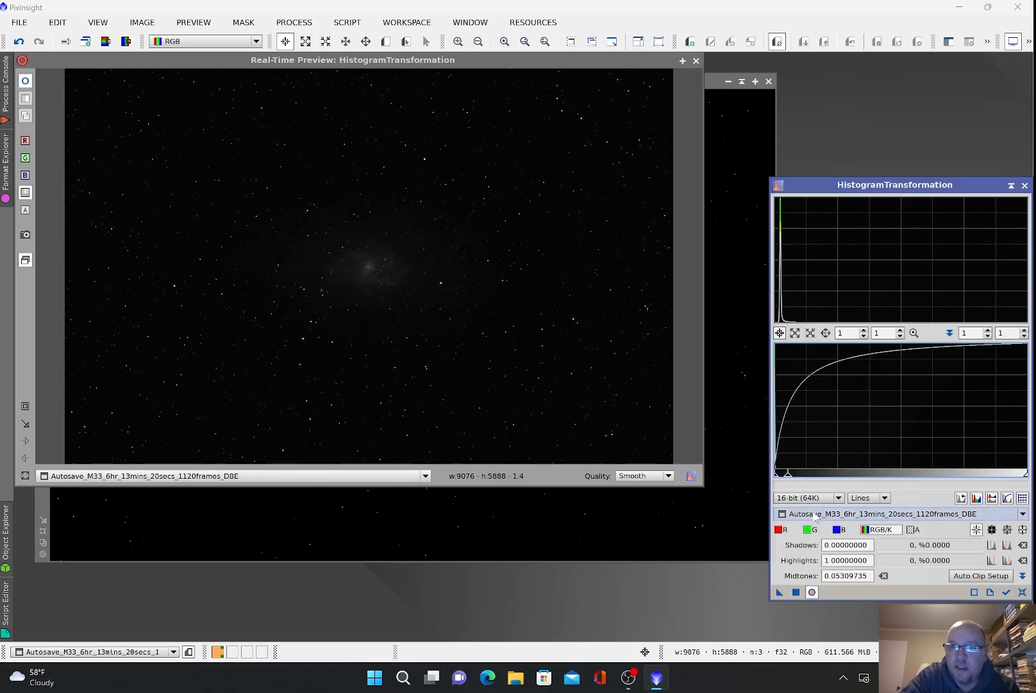
click(796, 591)
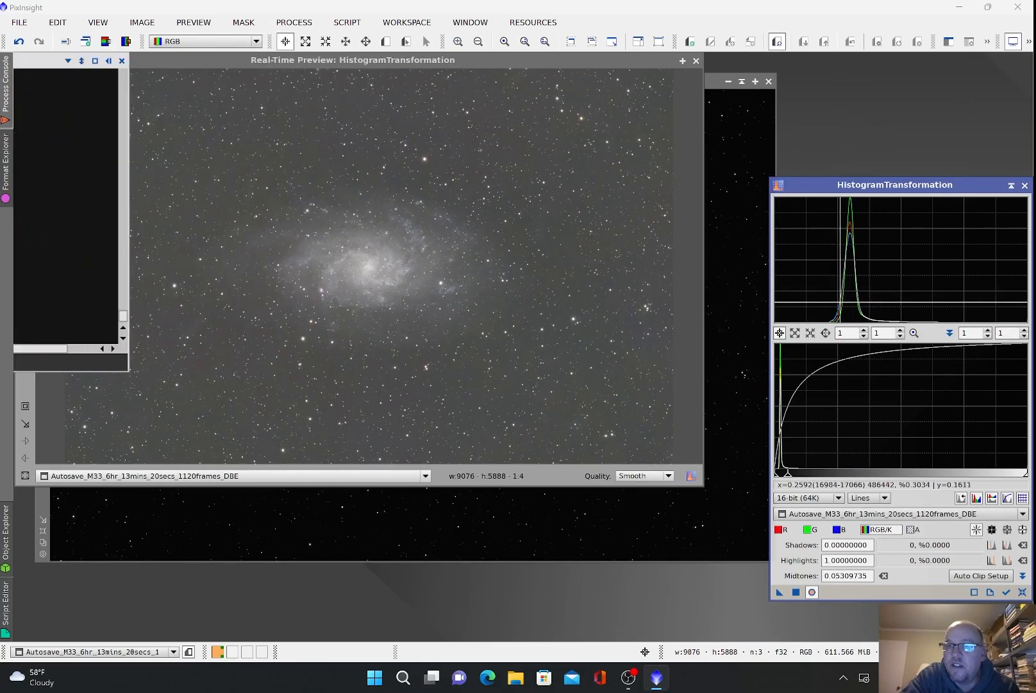
click(1024, 593)
drag(902, 479, 803, 479)
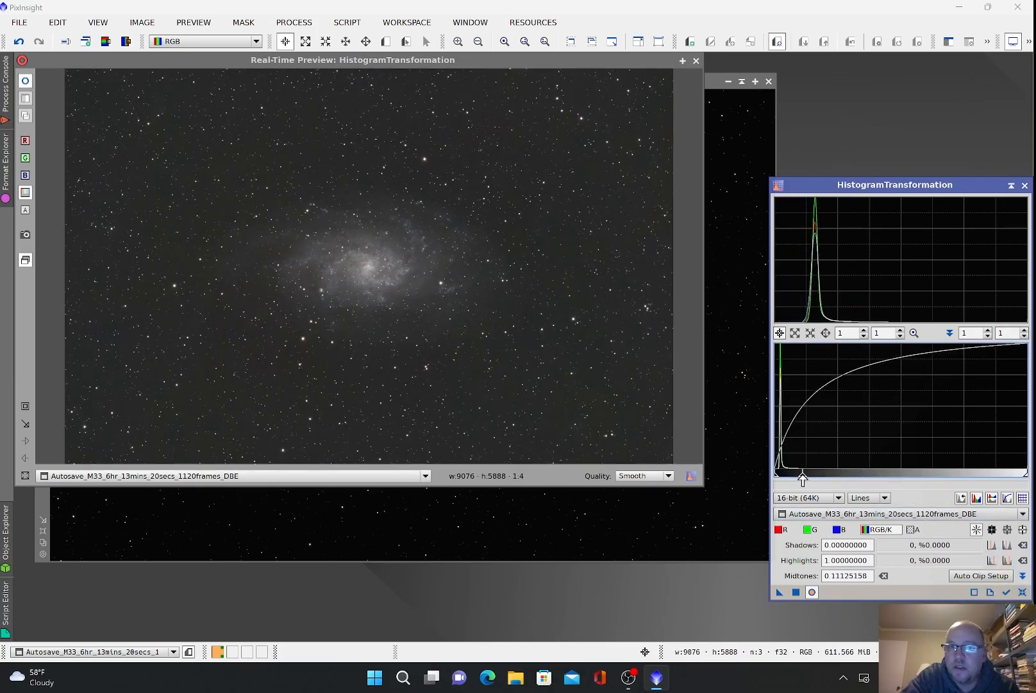
click(795, 591)
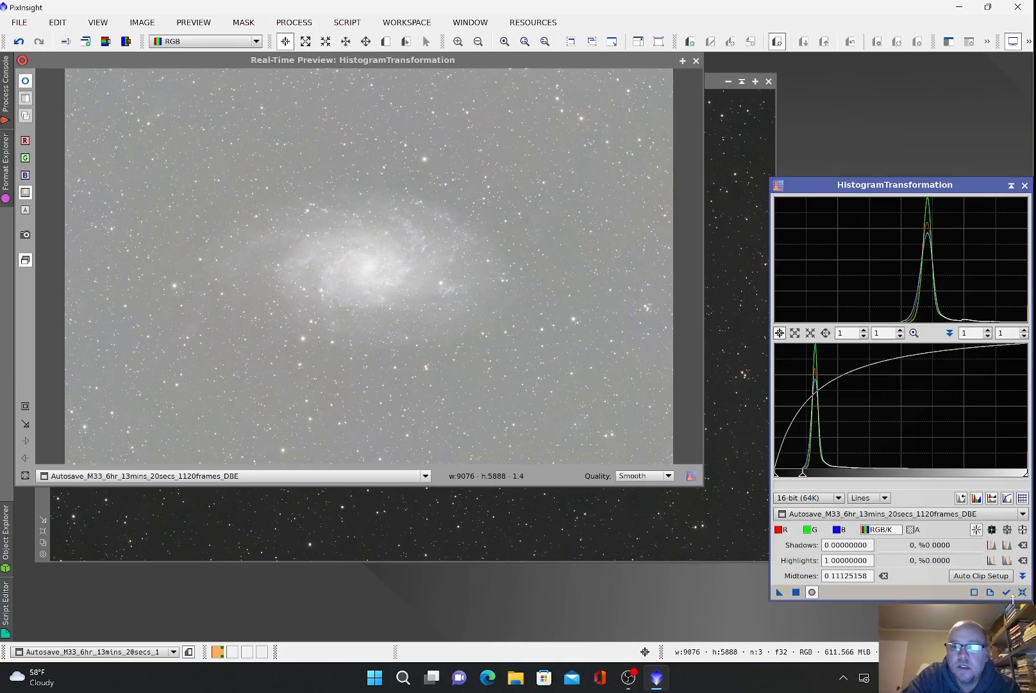
click(1022, 592)
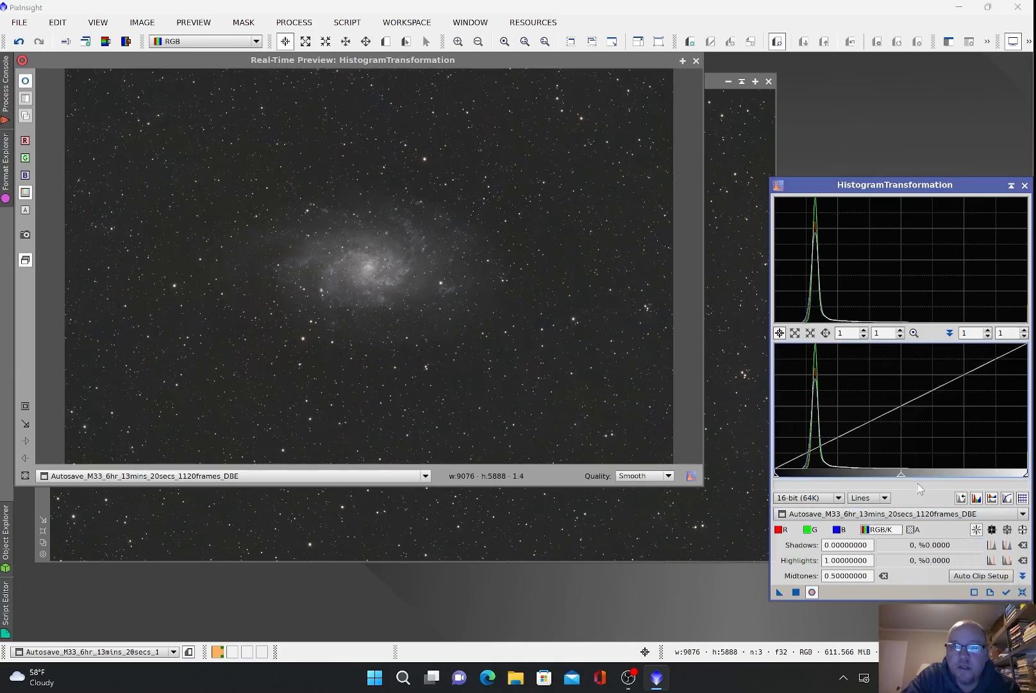
drag(910, 478, 869, 480)
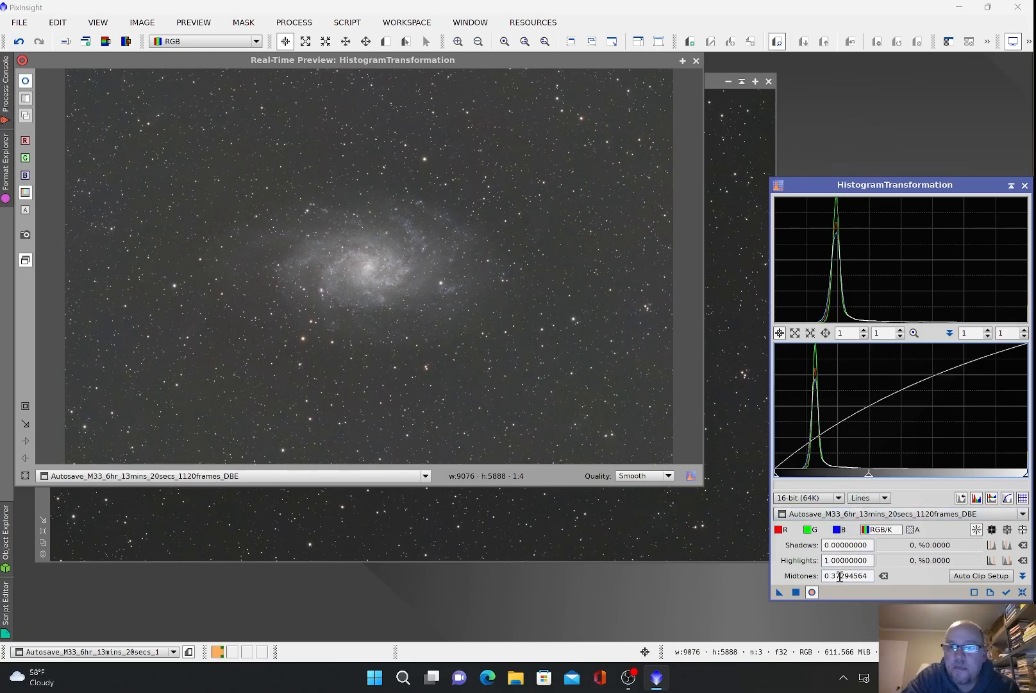
click(811, 592)
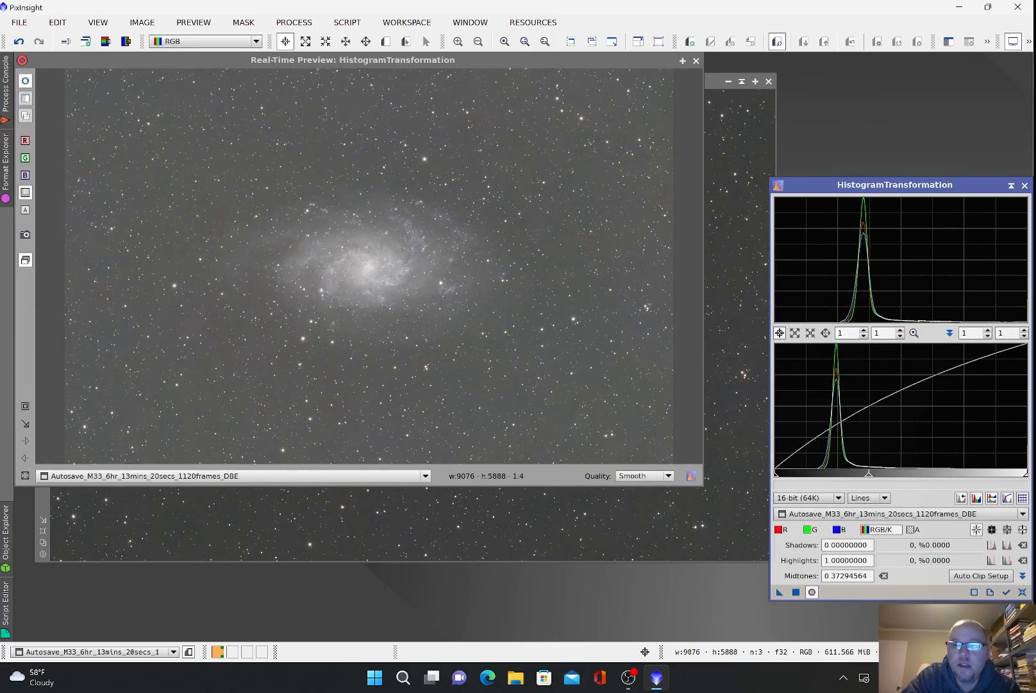
click(1020, 592)
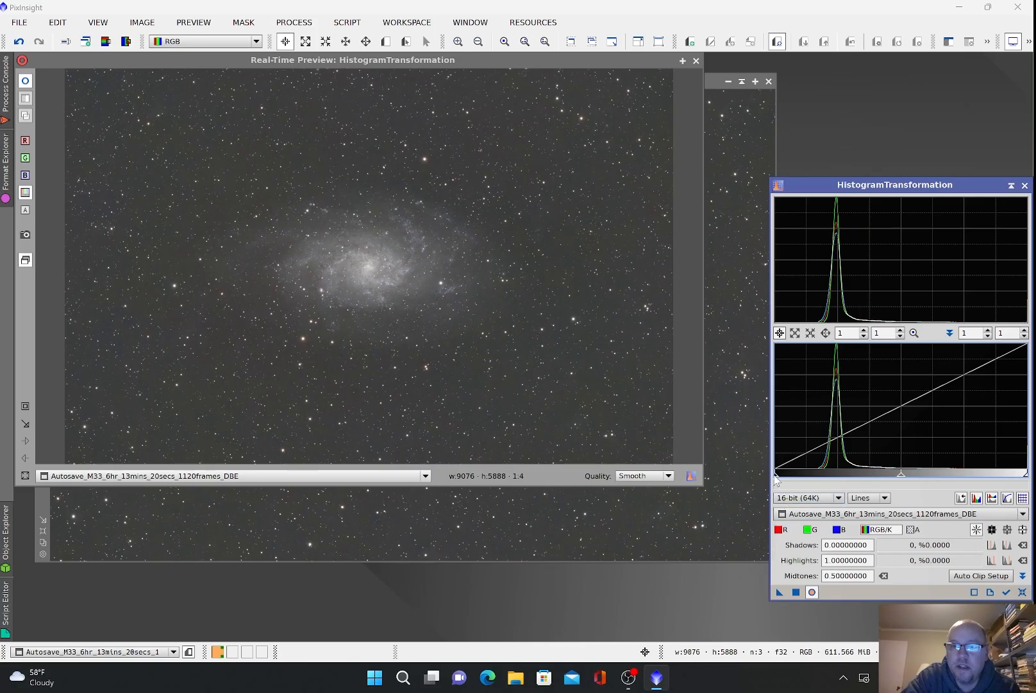
Step: Clip the shadows at 0.17067004 and apply to darken the sky background
drag(777, 477, 808, 478)
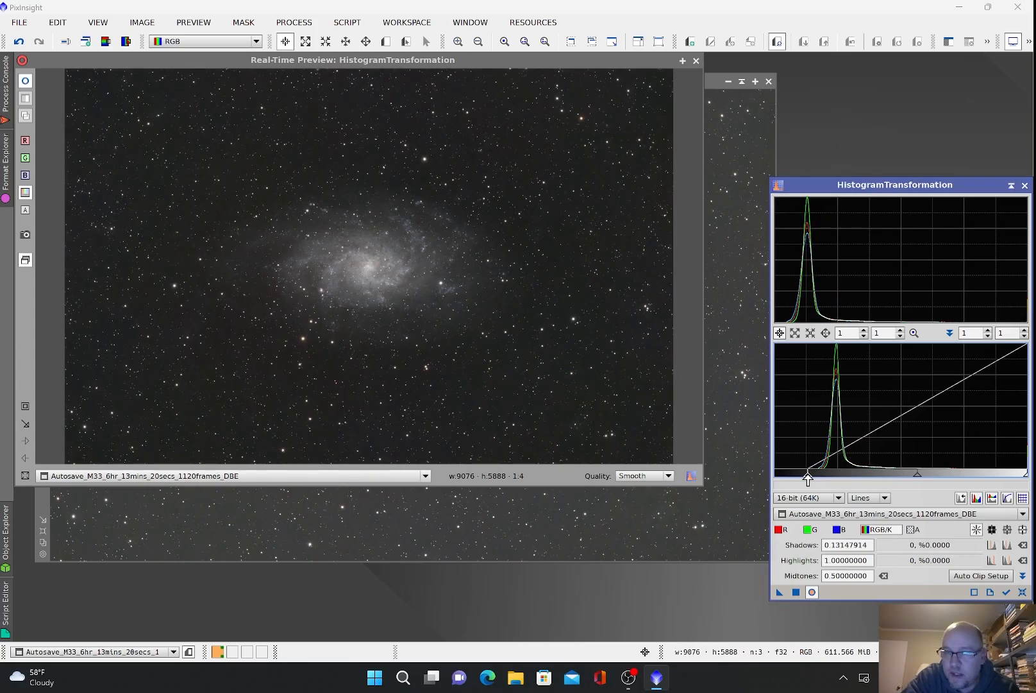
drag(808, 478, 817, 479)
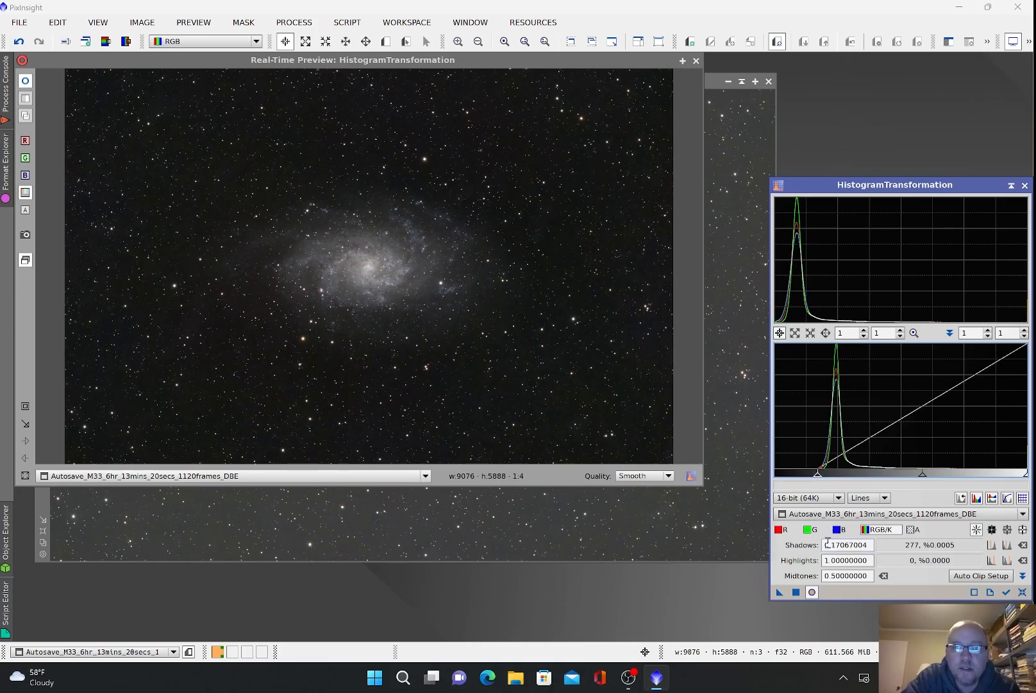
click(795, 592)
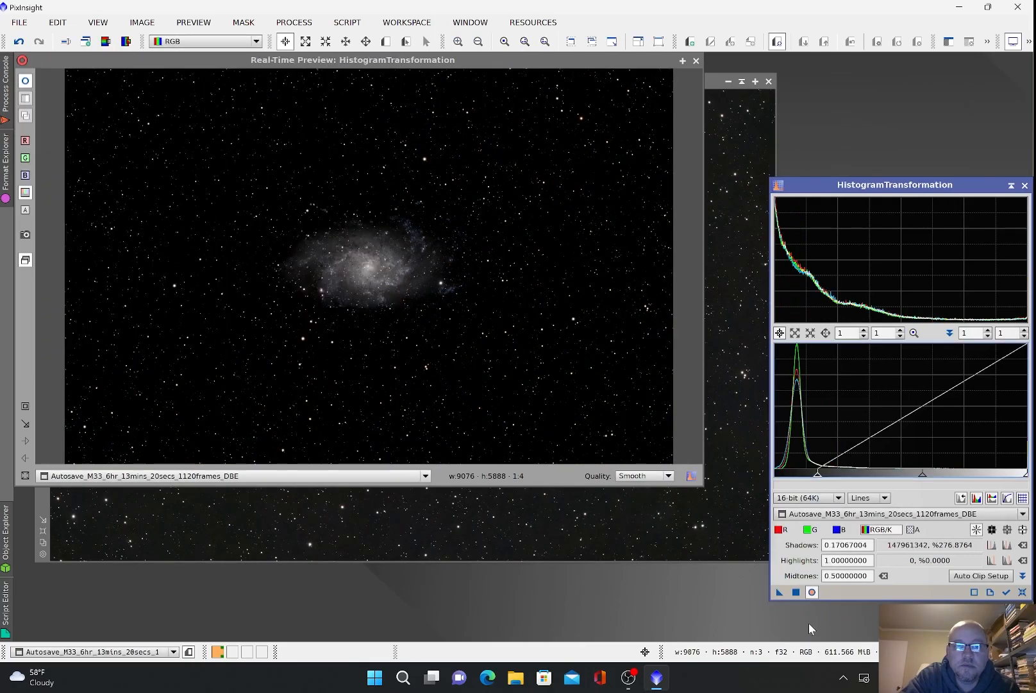
click(1023, 593)
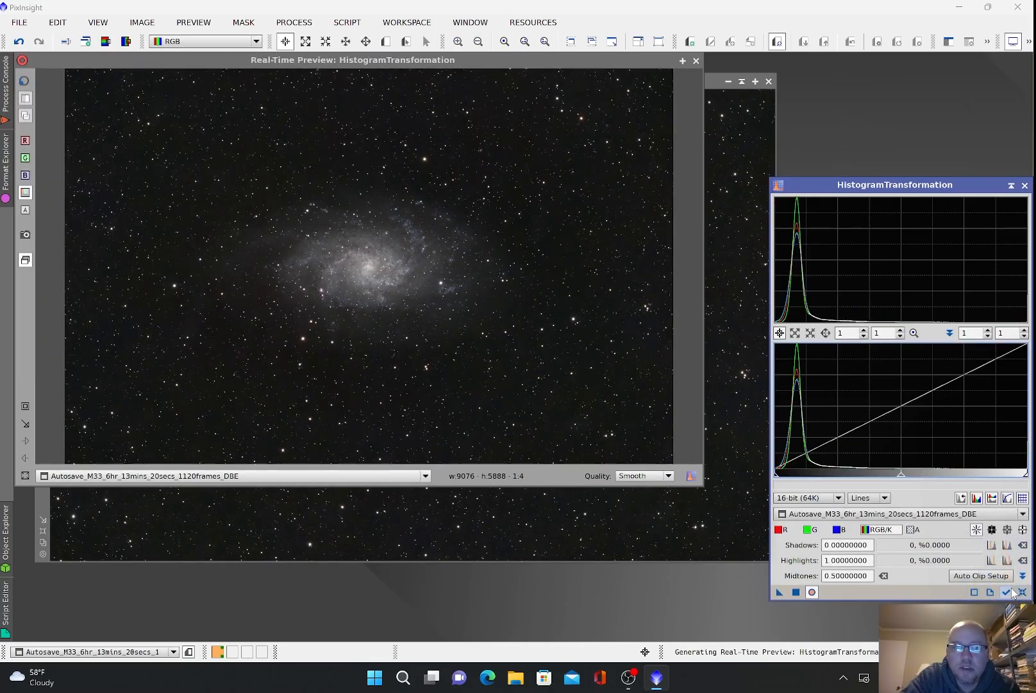
Step: Close HistogramTransformation and toggle the STF auto stretch on and off to check the permanent stretch
click(1024, 186)
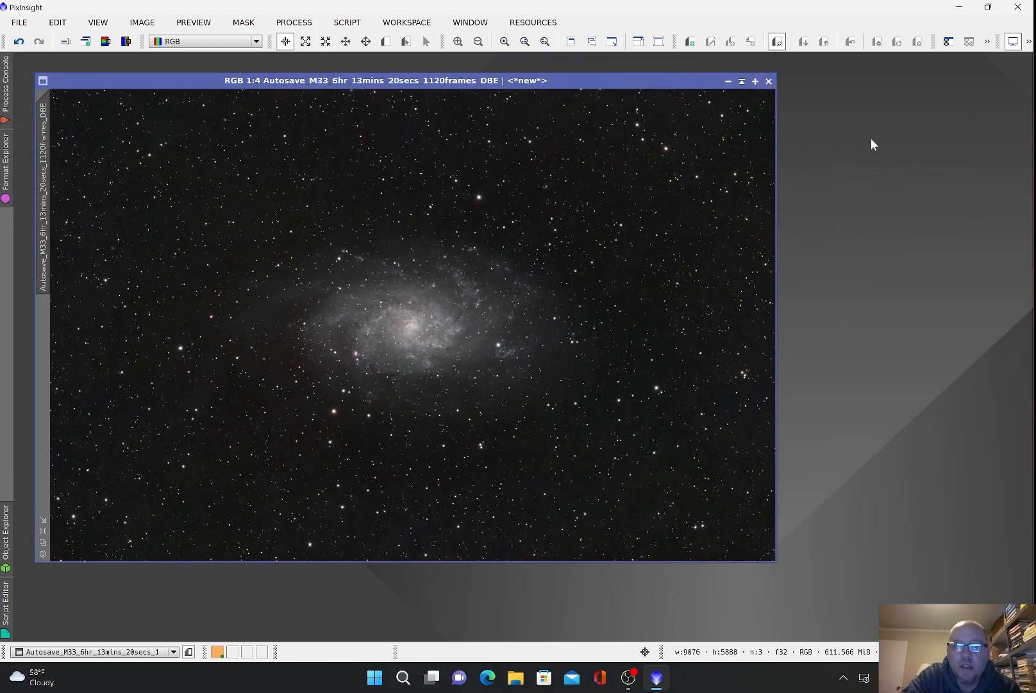
click(1027, 44)
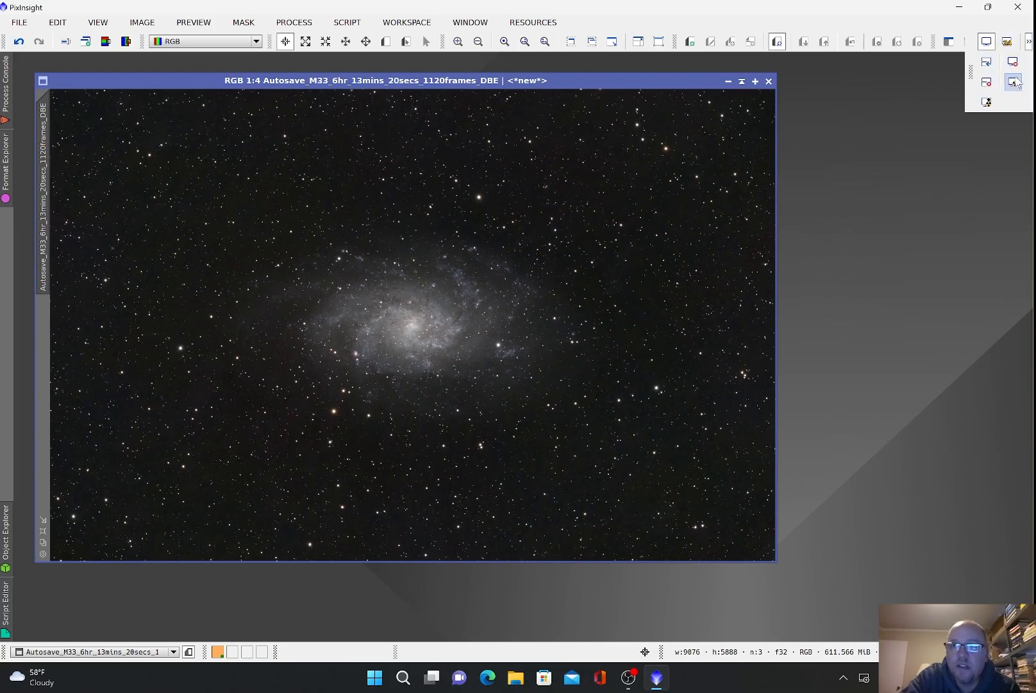
click(1014, 82)
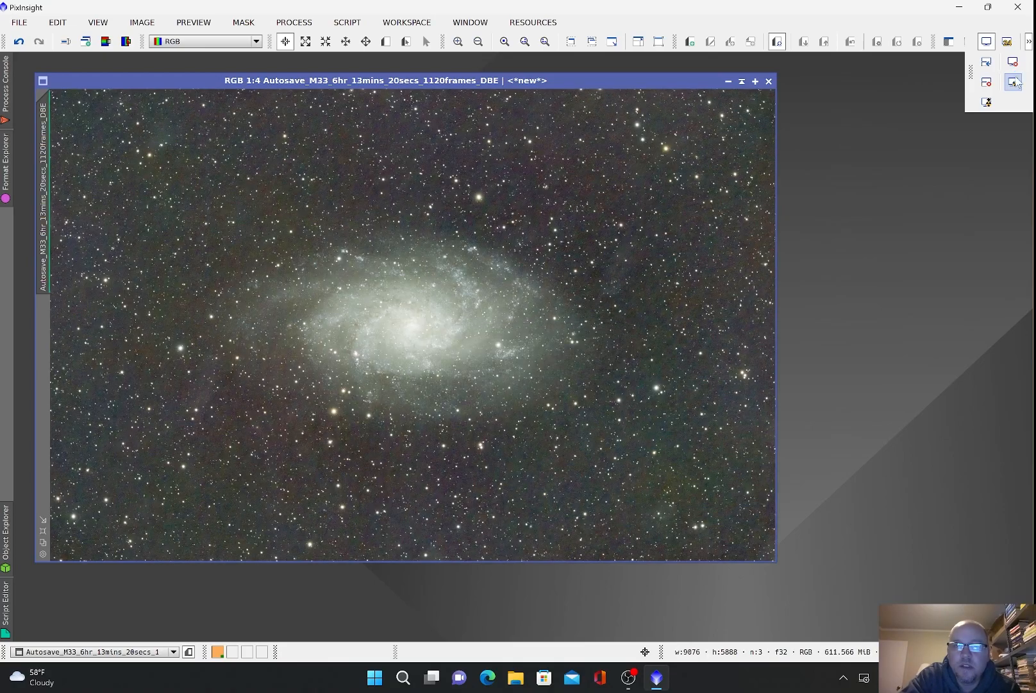
click(1013, 61)
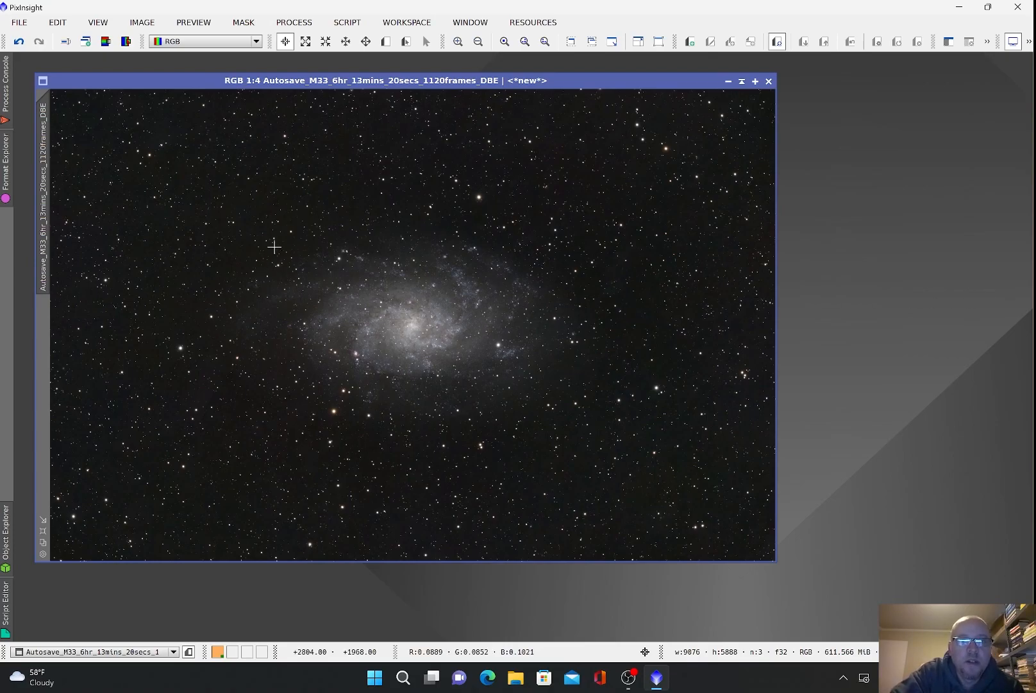
scroll(461, 336, down, 1)
scroll(461, 335, up, 3)
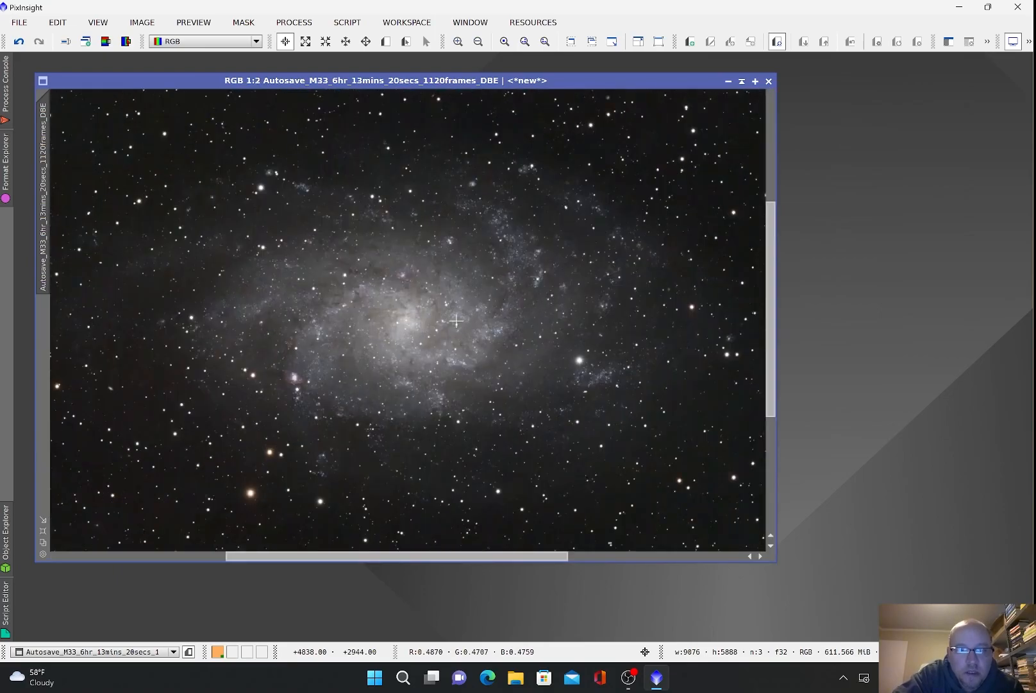
scroll(457, 321, up, 1)
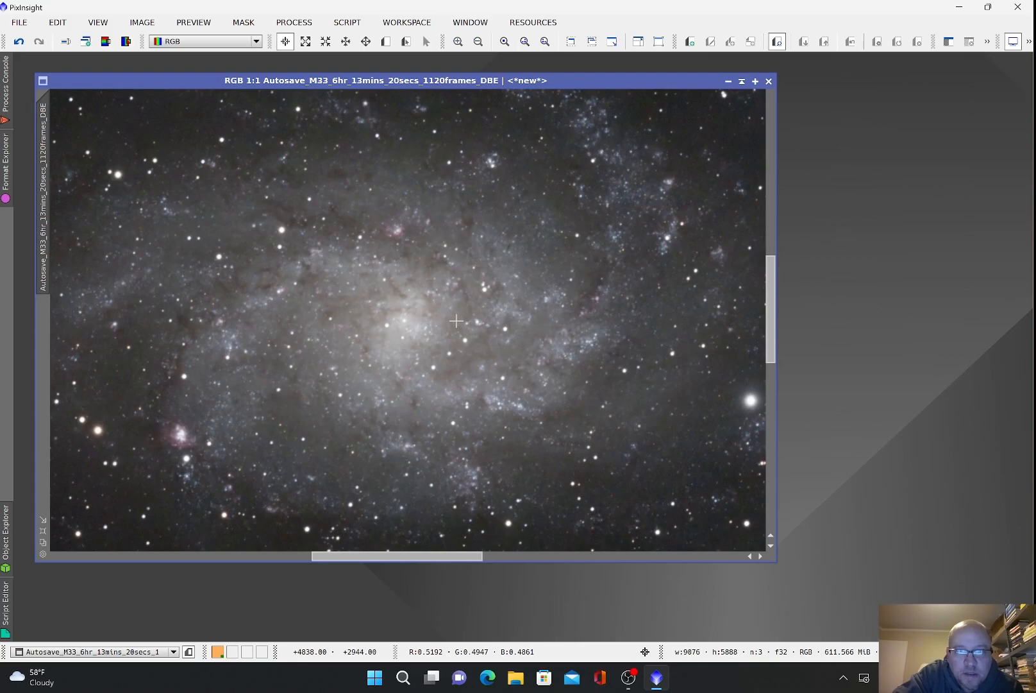
scroll(457, 321, down, 1)
scroll(456, 320, down, 2)
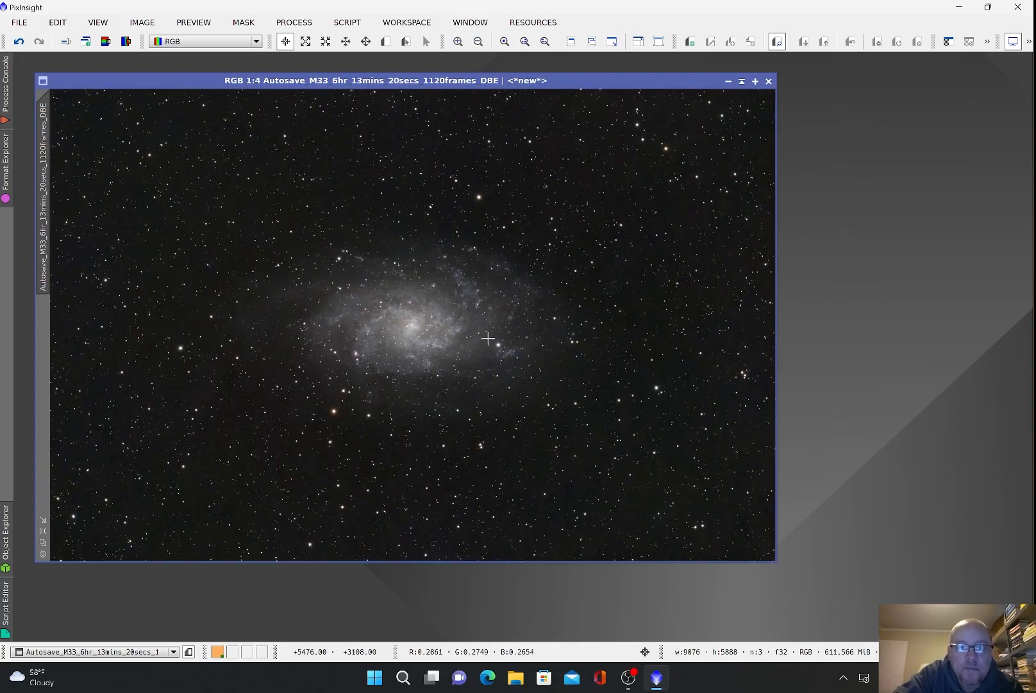
click(296, 23)
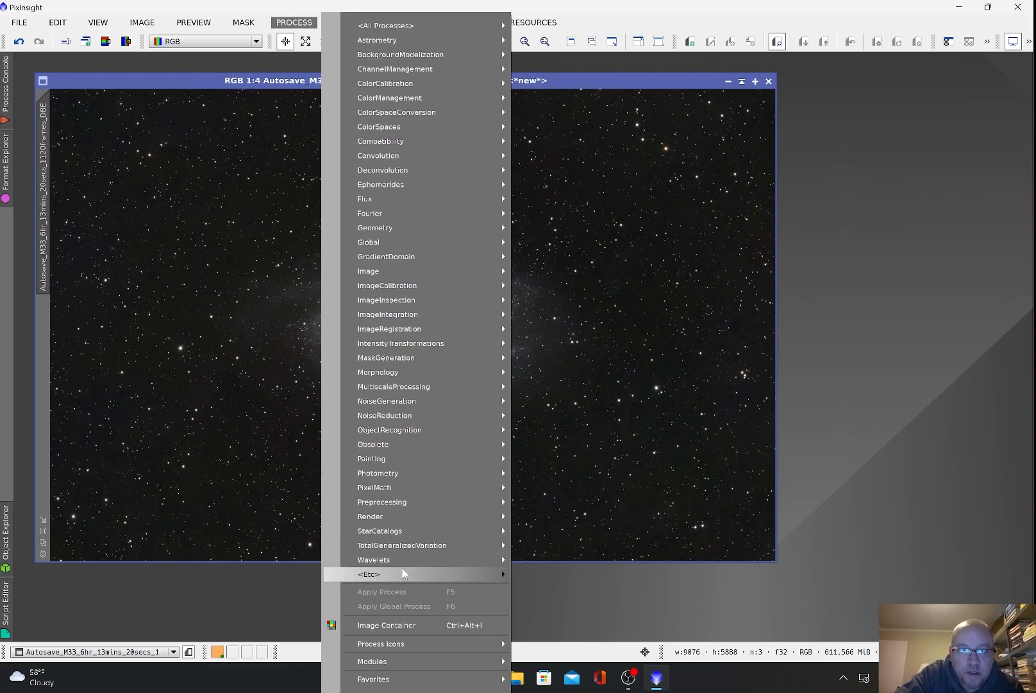
Step: Run StarNet2 with Create starmask ticked on the M33 image, then close its settings
mouse_move(402, 573)
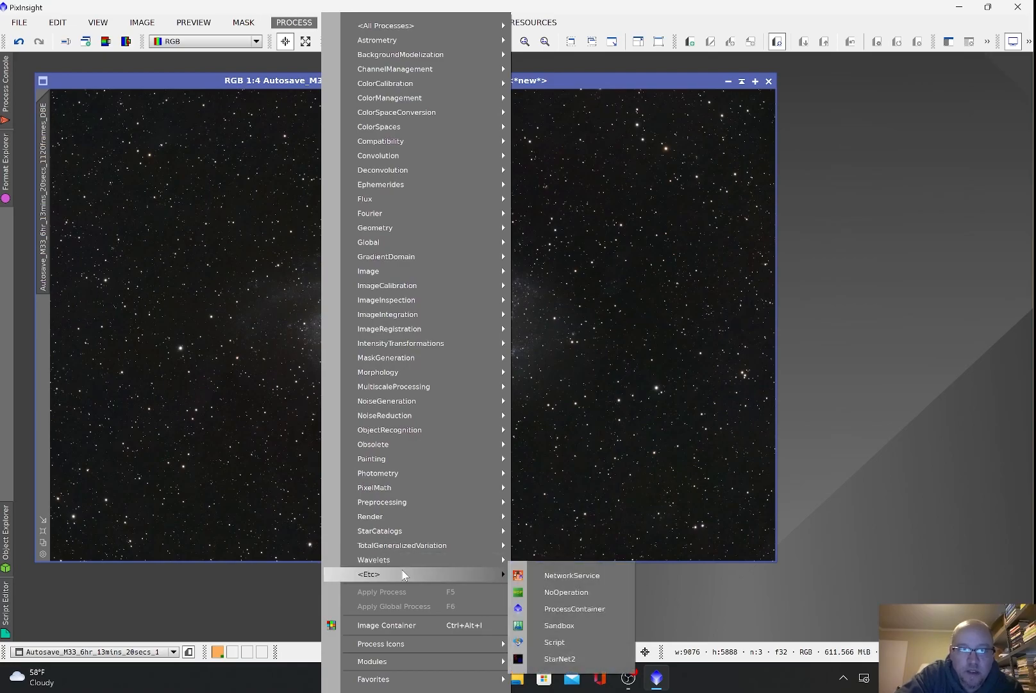
click(560, 659)
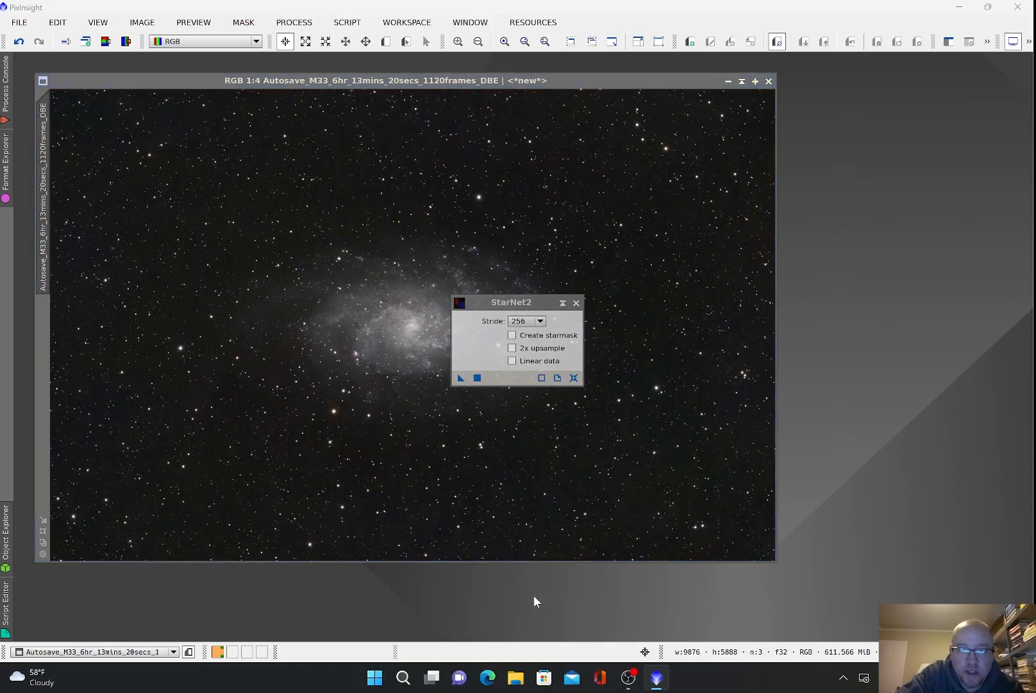
click(512, 335)
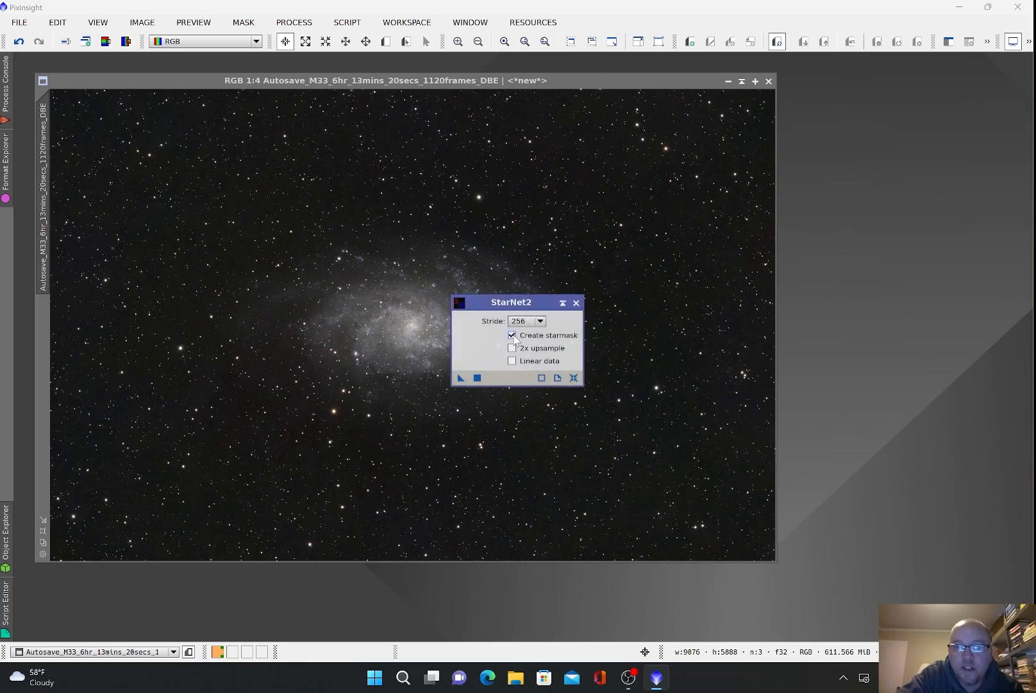
click(477, 377)
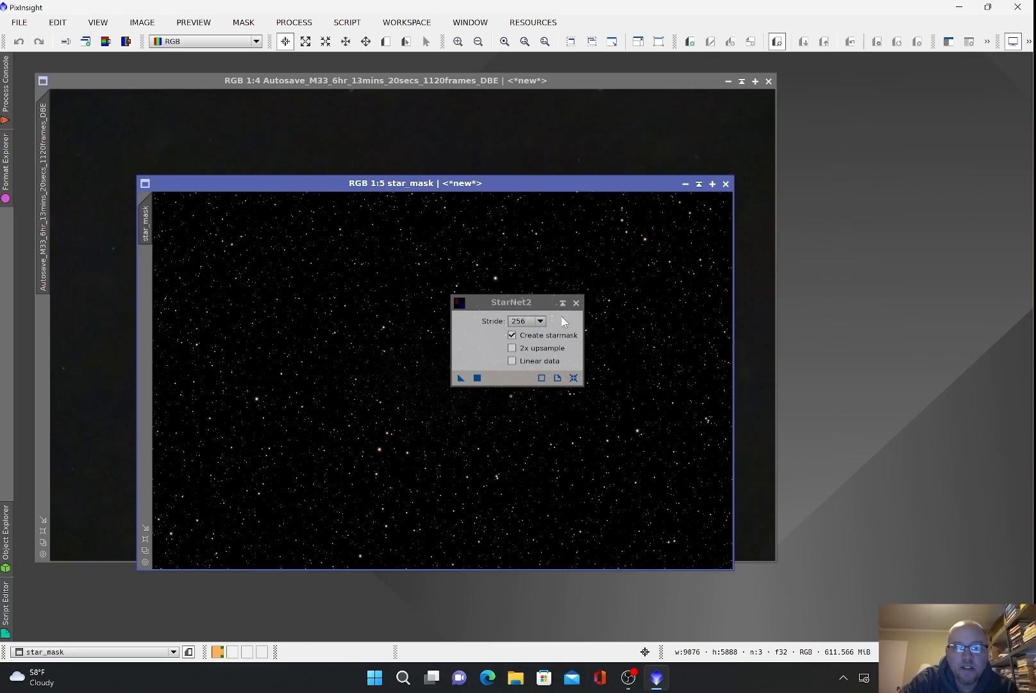
click(576, 303)
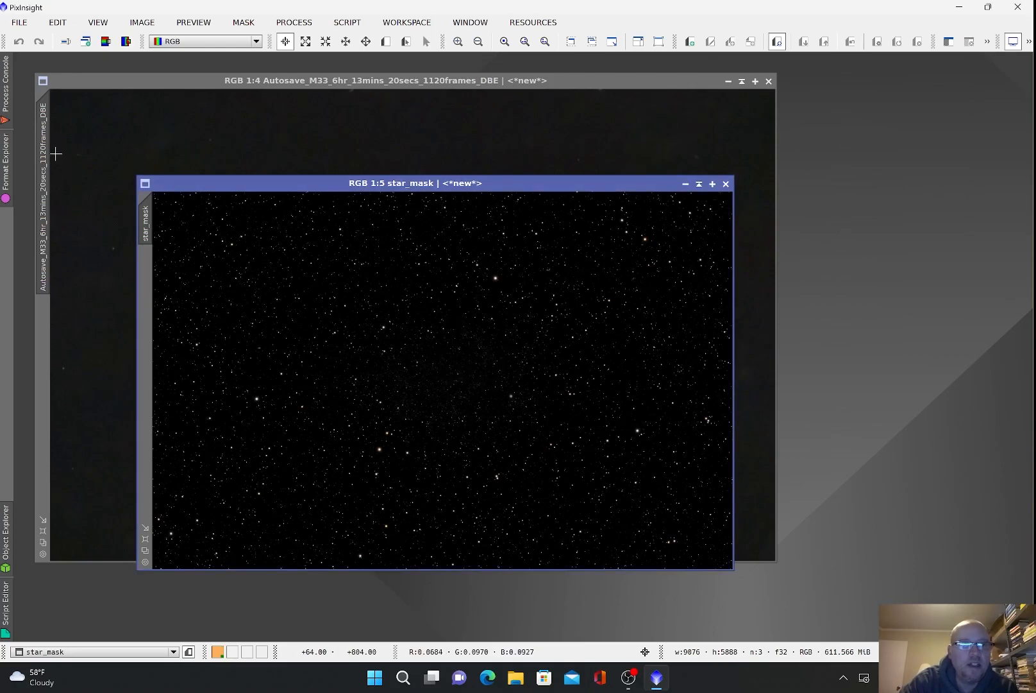
click(10, 104)
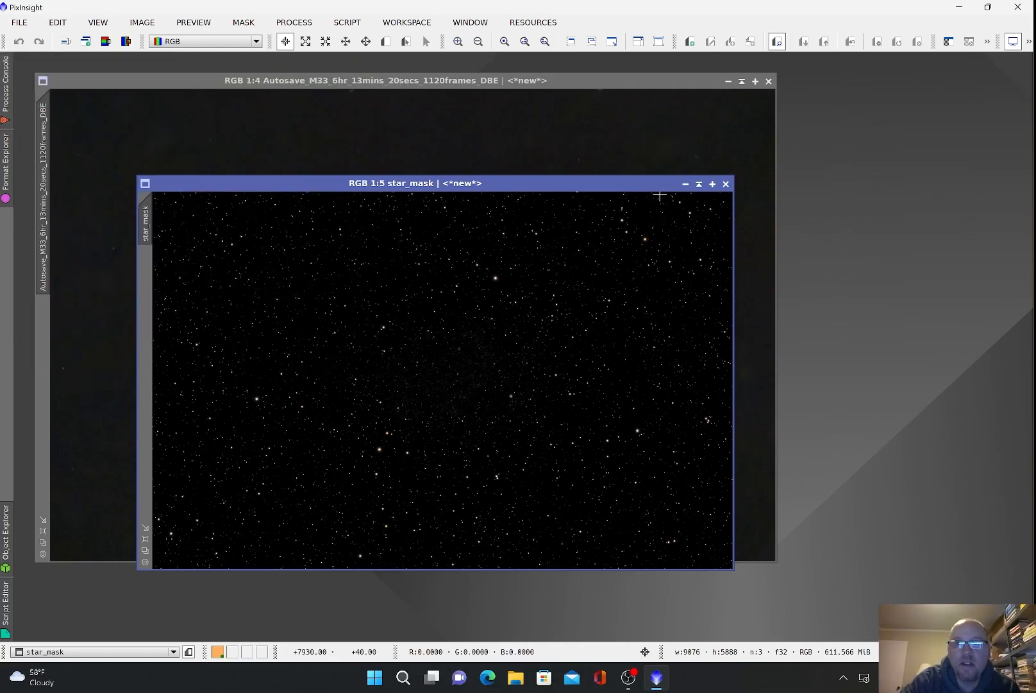
Step: Minimize star_mask to an icon parked below the image and zoom to inspect the starless galaxy
click(684, 186)
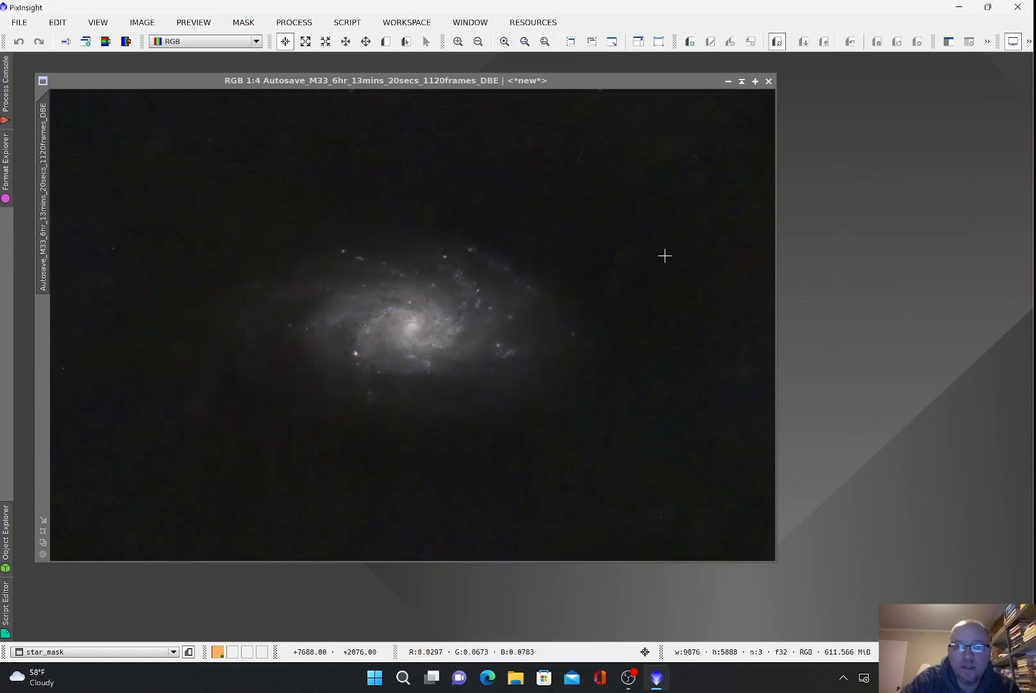
drag(467, 384, 219, 589)
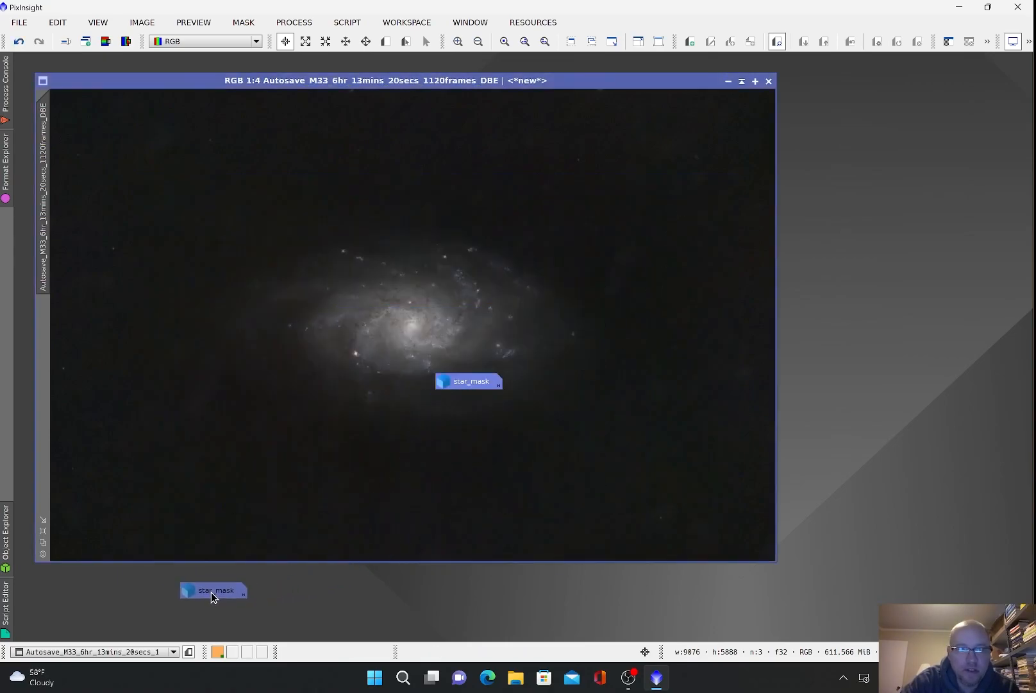
drag(136, 606, 136, 605)
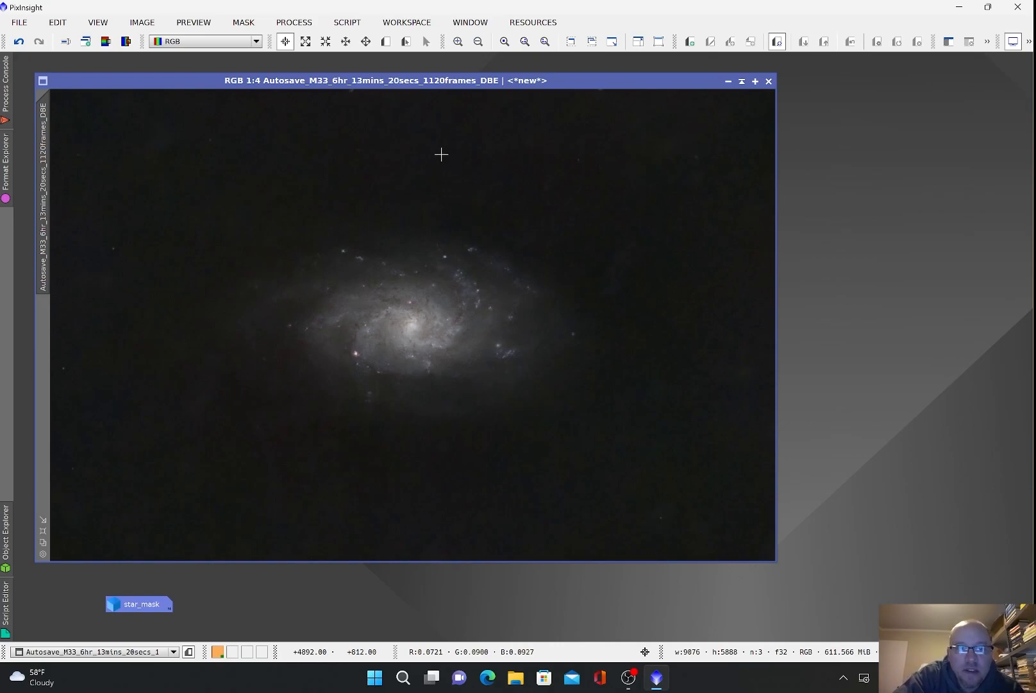
scroll(442, 301, up, 2)
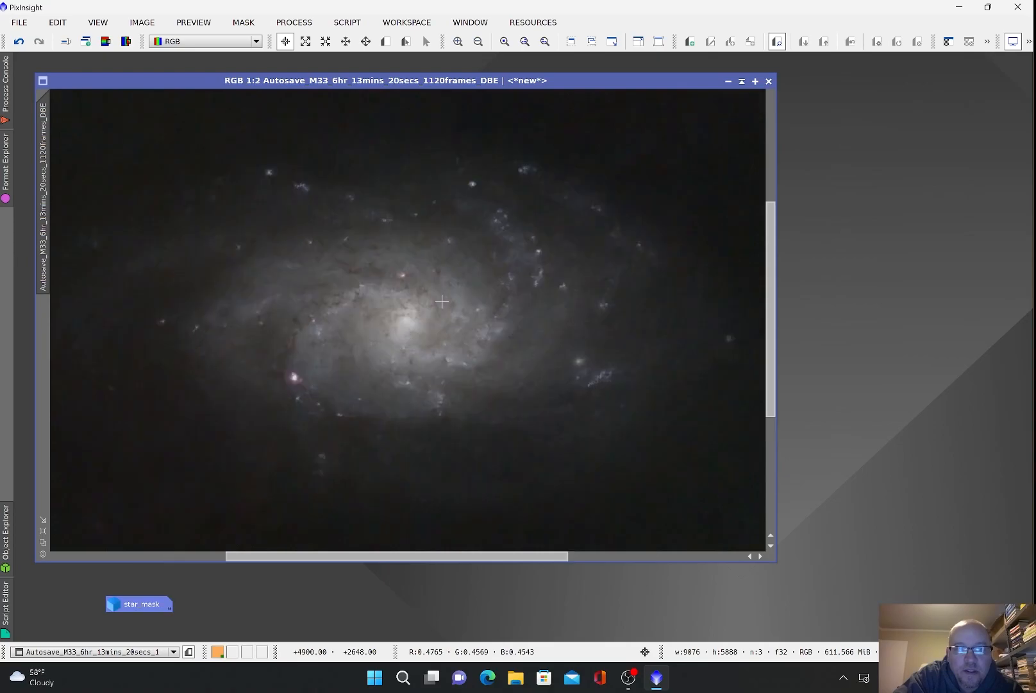
scroll(442, 301, up, 1)
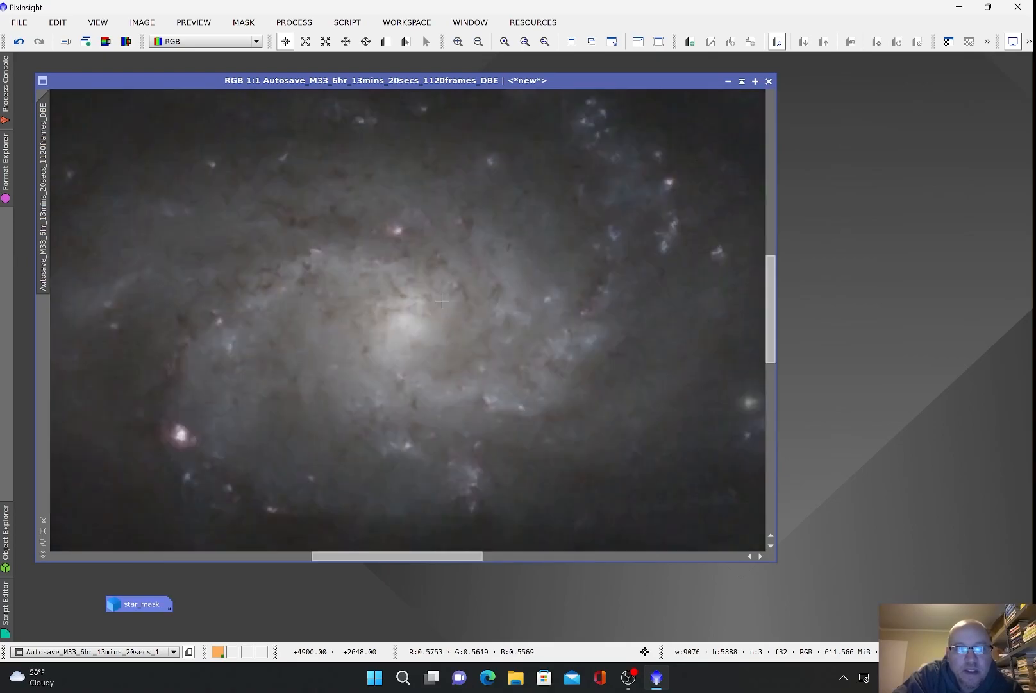
scroll(442, 301, down, 1)
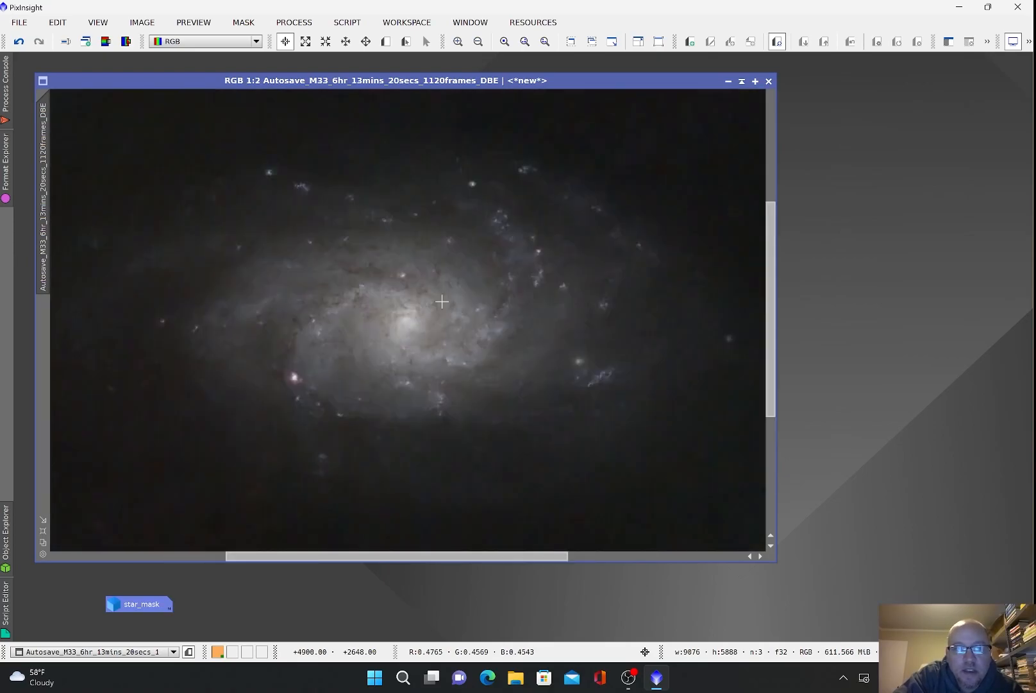
scroll(442, 300, down, 2)
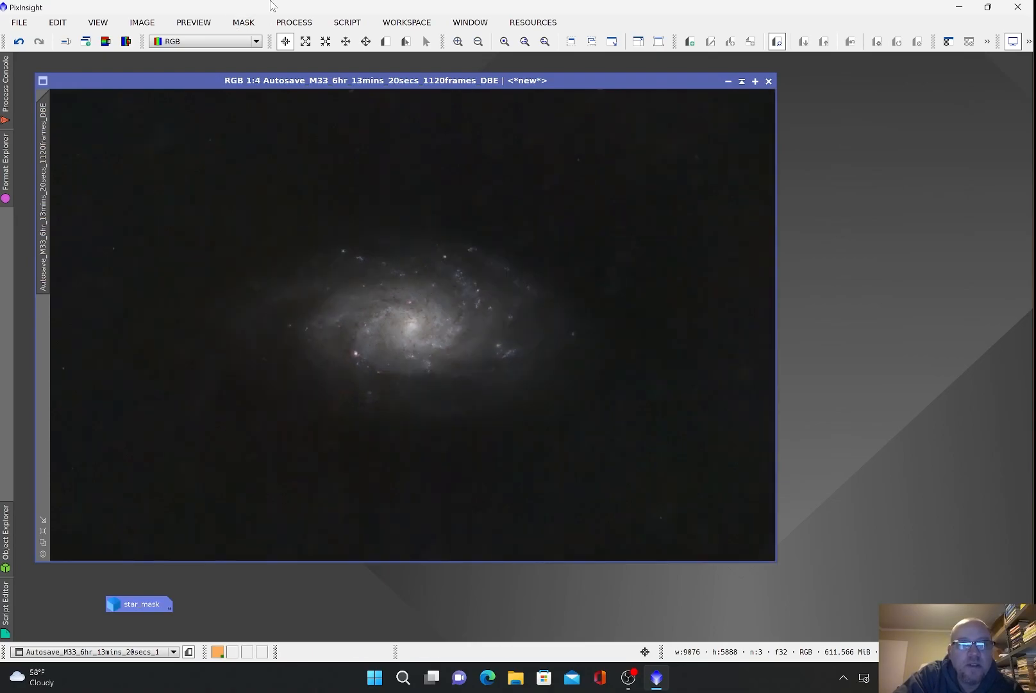
Step: Generate range_mask with RangeSelection at fuzziness 0.35, smoothness 20.5 and lower limit 0.1
click(300, 24)
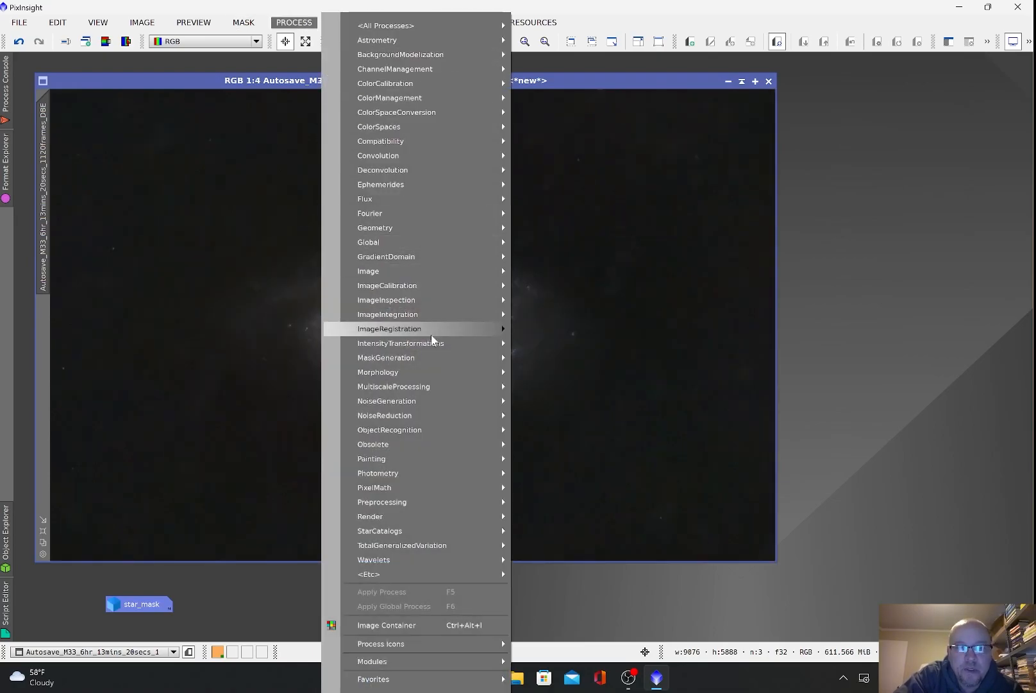
mouse_move(430, 360)
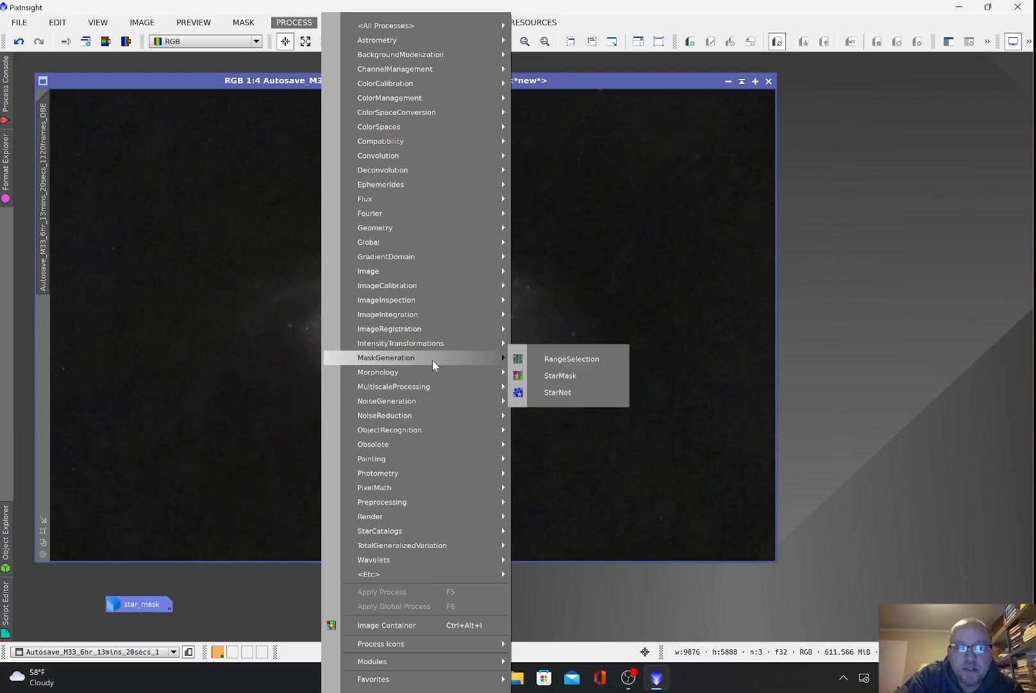
click(554, 358)
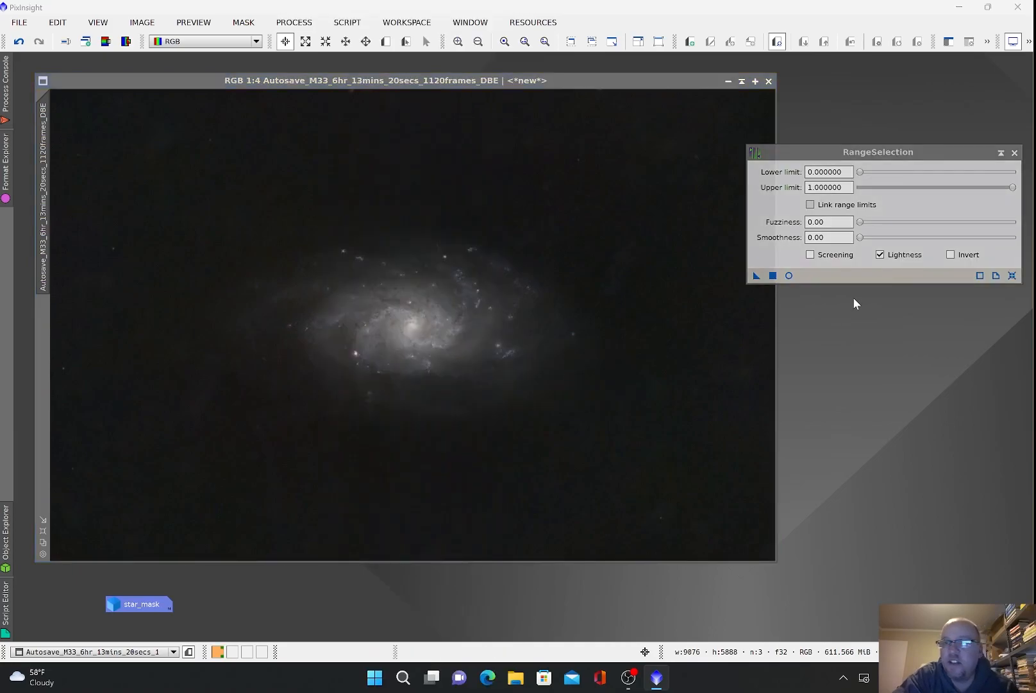
click(790, 276)
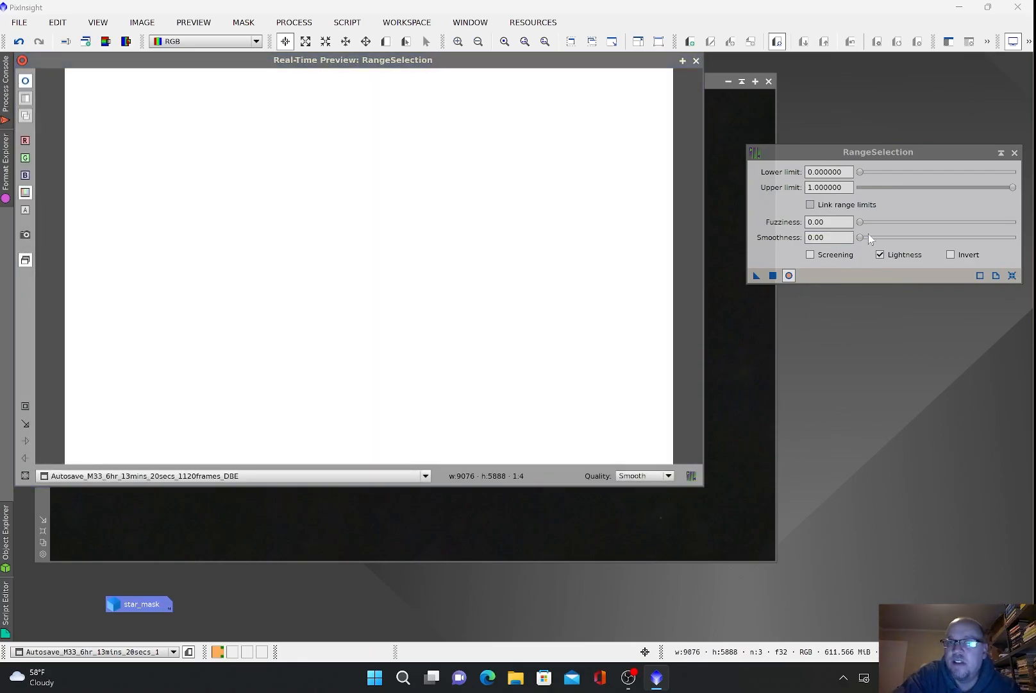
drag(860, 222, 893, 243)
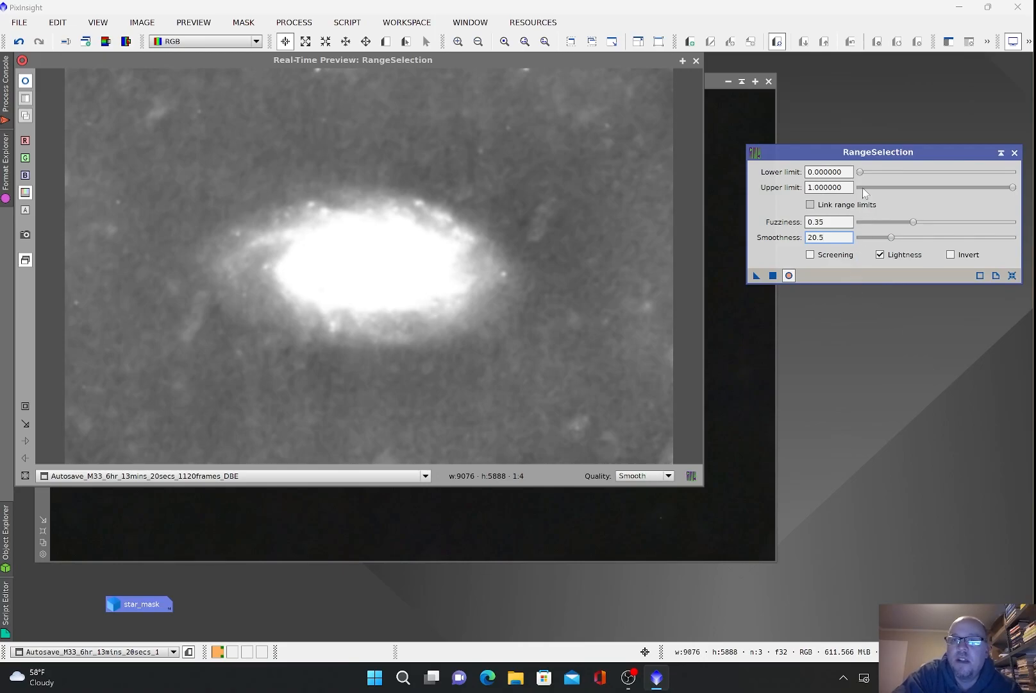
drag(863, 174, 870, 177)
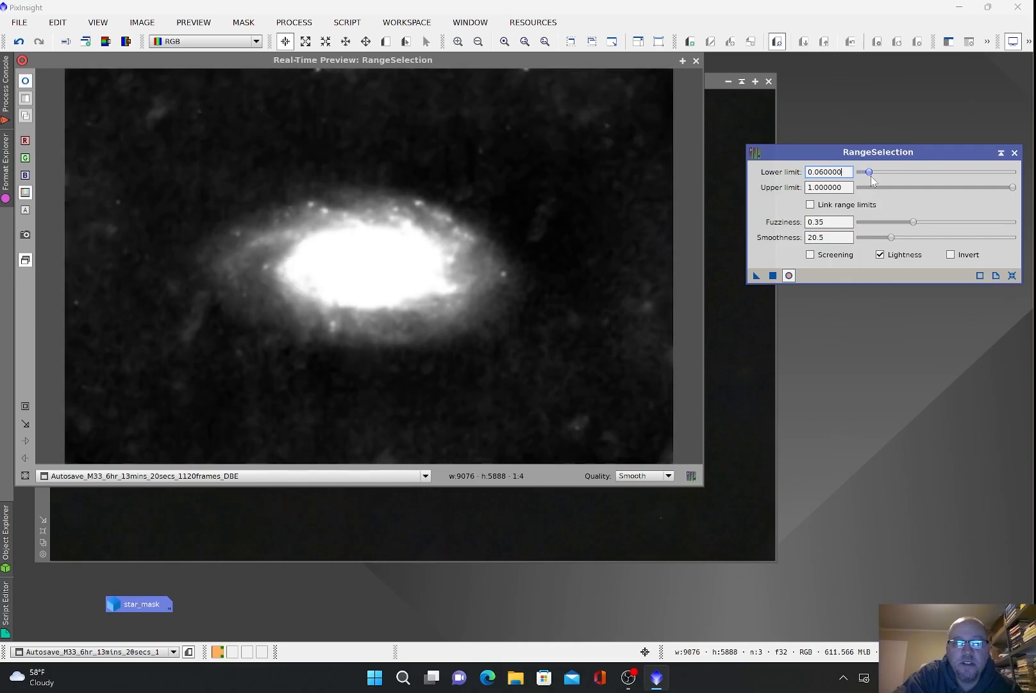
drag(872, 180, 878, 183)
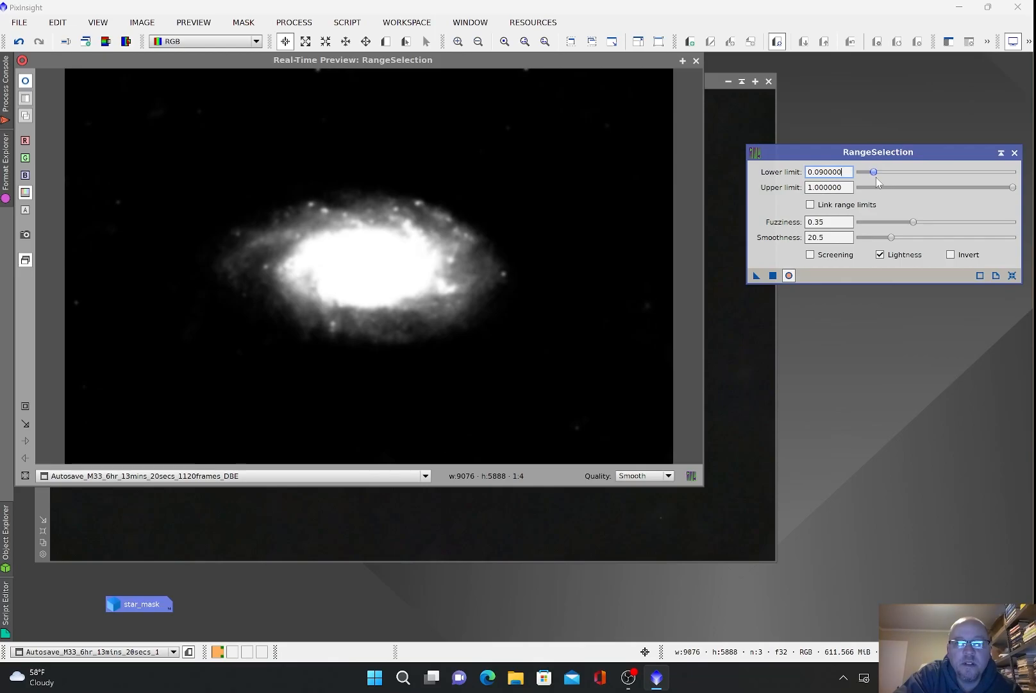
drag(878, 182, 878, 182)
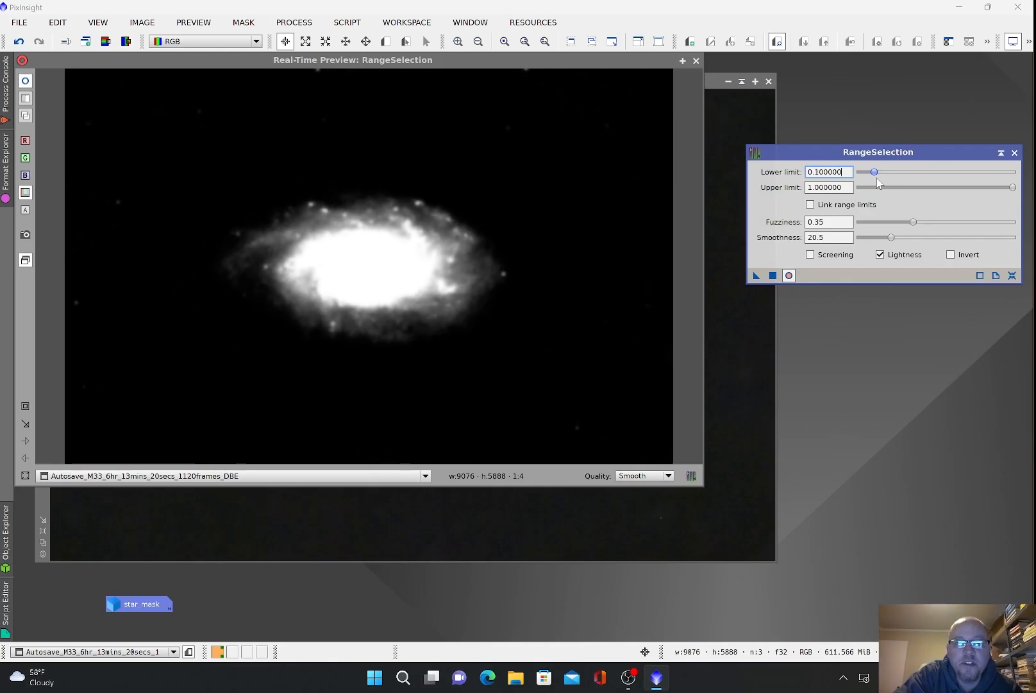
click(773, 275)
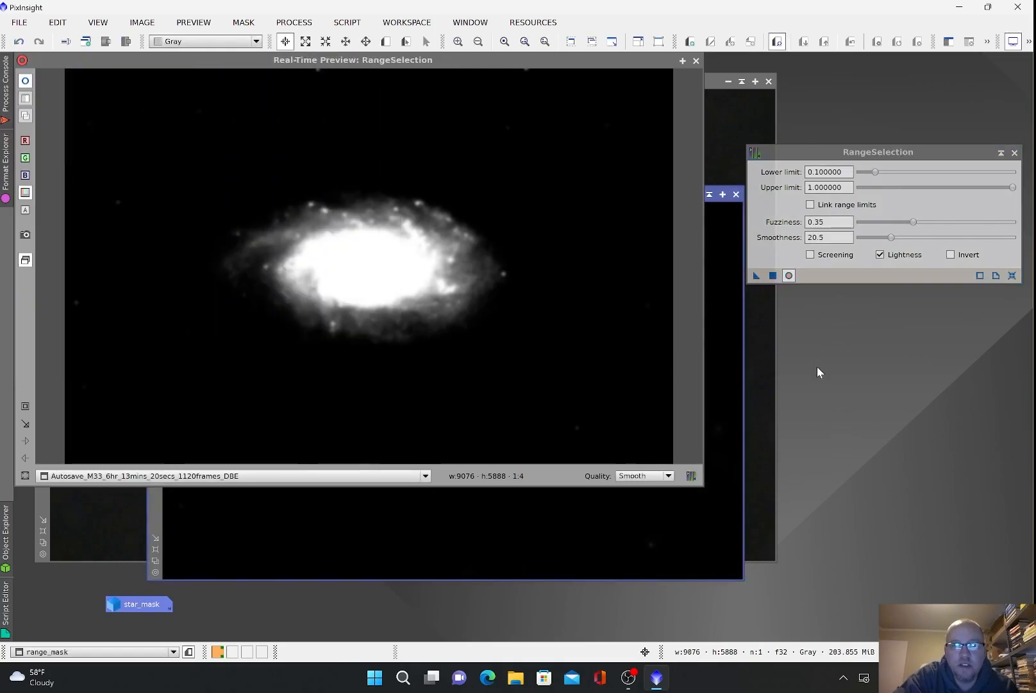
click(1015, 152)
Step: Apply range_mask to the M33 image, iconize it below the window, and hide the overlay
click(696, 61)
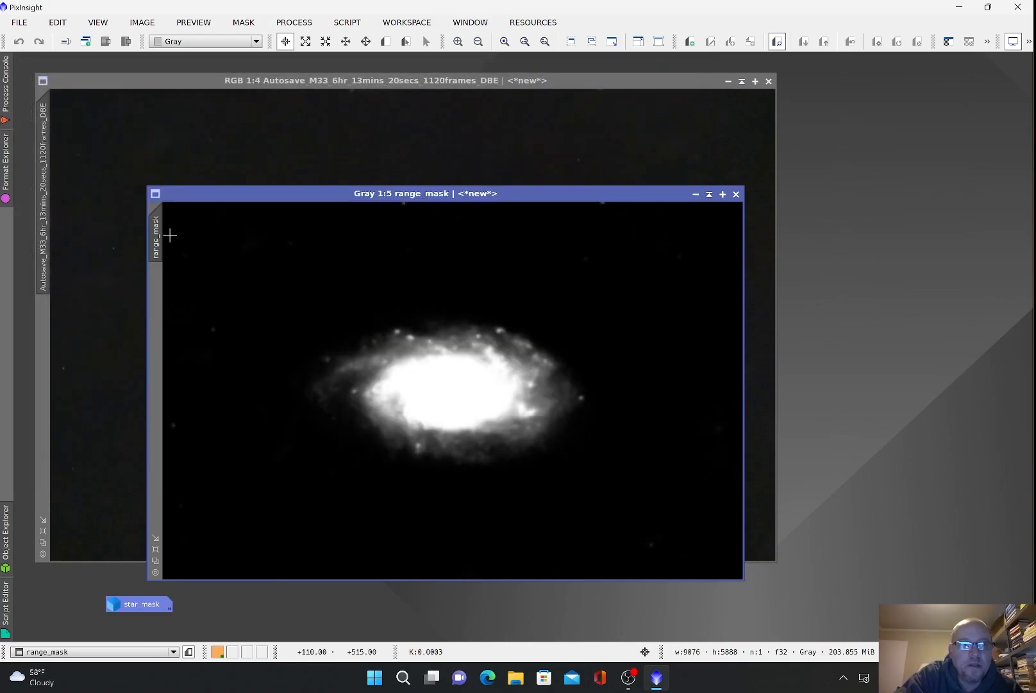
drag(155, 234, 49, 333)
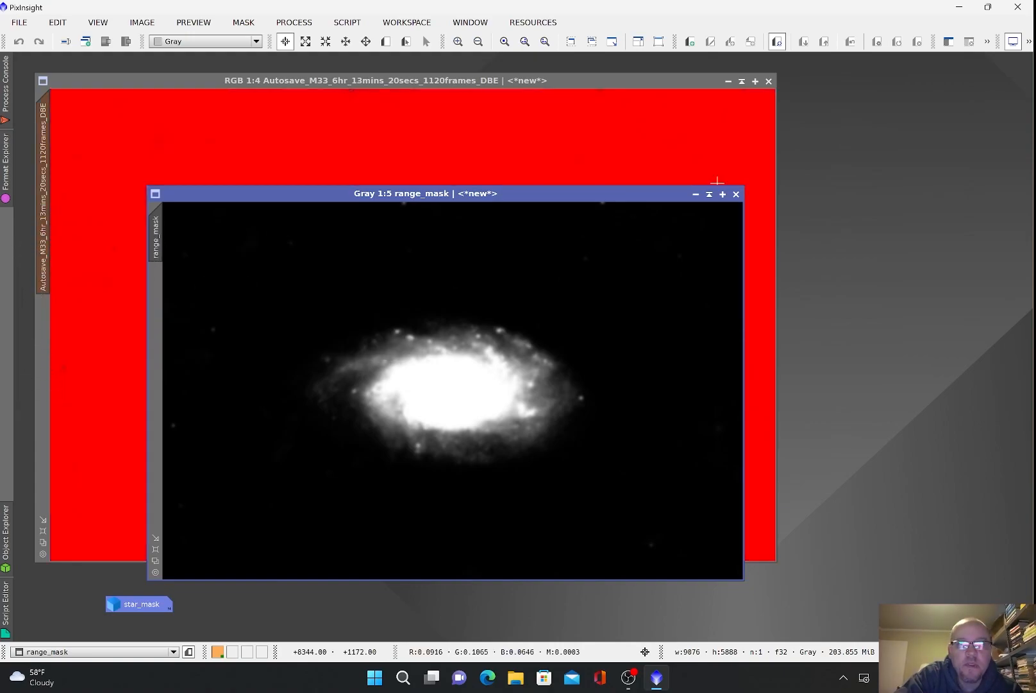
click(709, 194)
drag(490, 385, 258, 609)
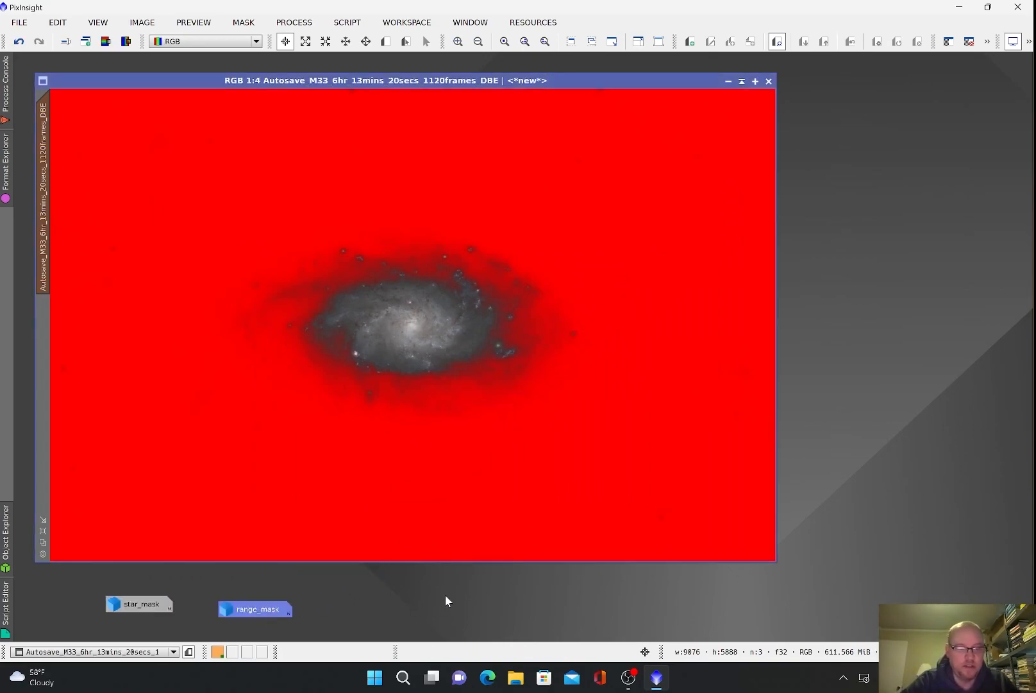
key(ctrl+k)
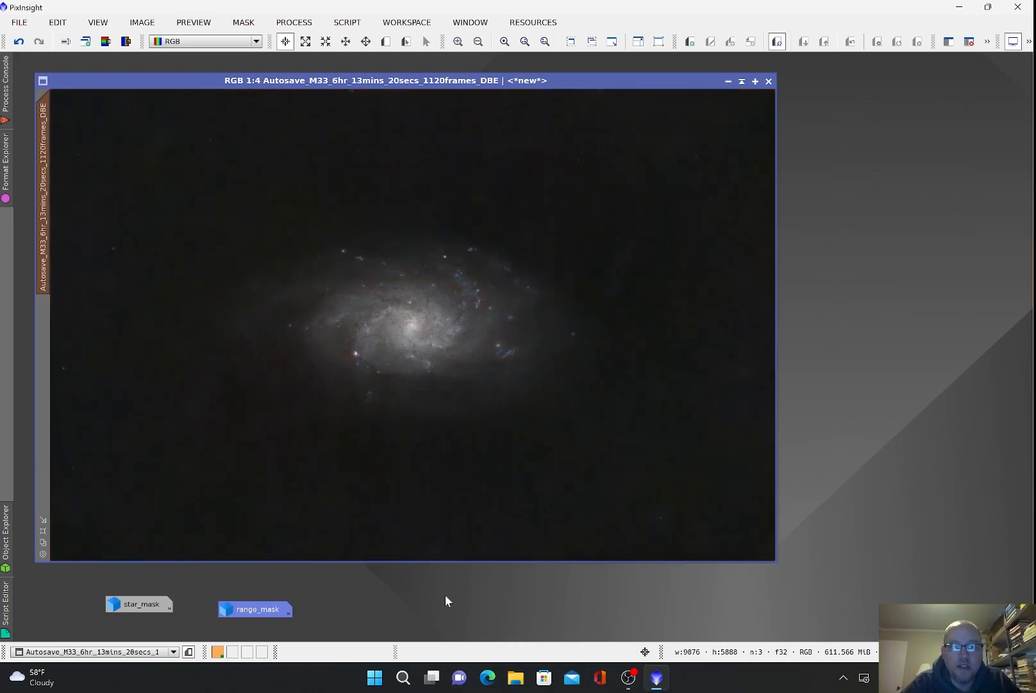
Step: Show the red mask overlay again and browse the intensity processes, briefly opening HistogramTransformation
key(ctrl+k)
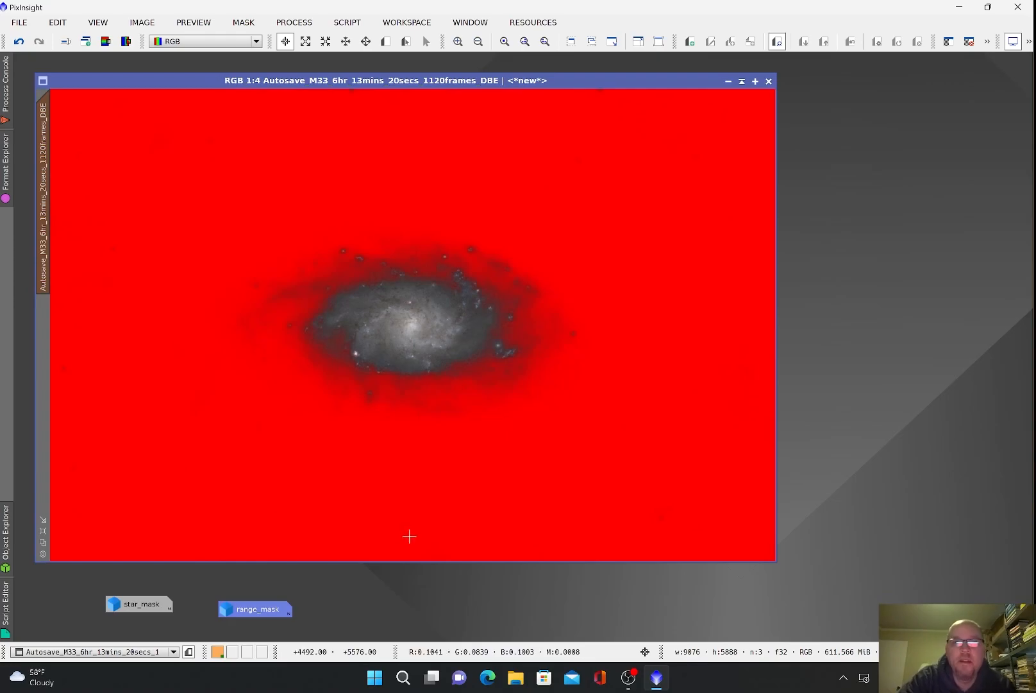
click(287, 25)
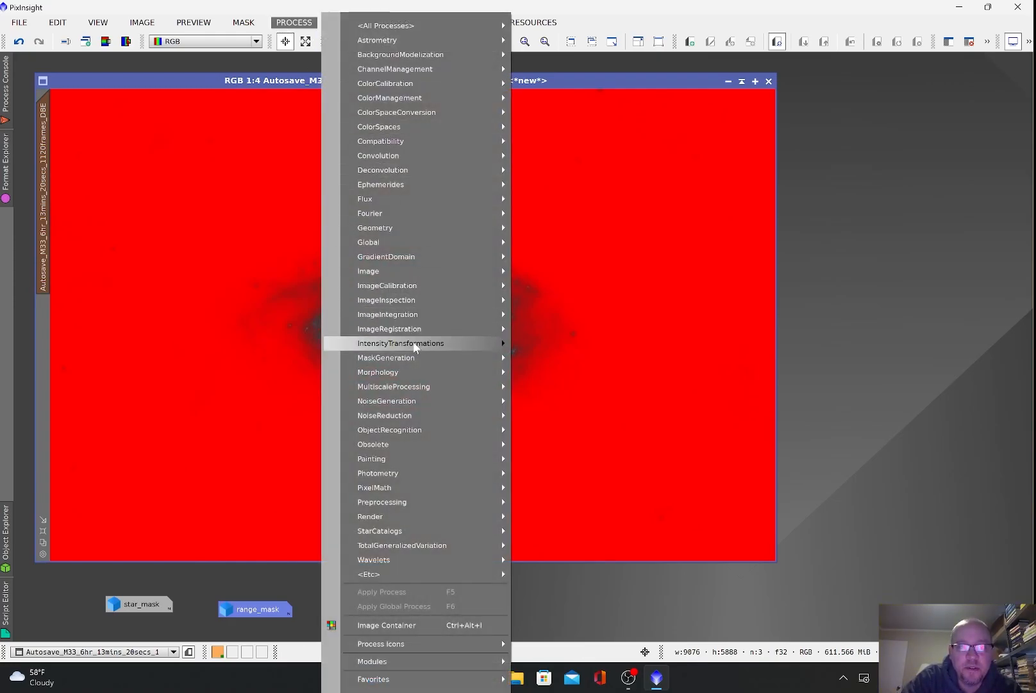
mouse_move(416, 346)
click(589, 462)
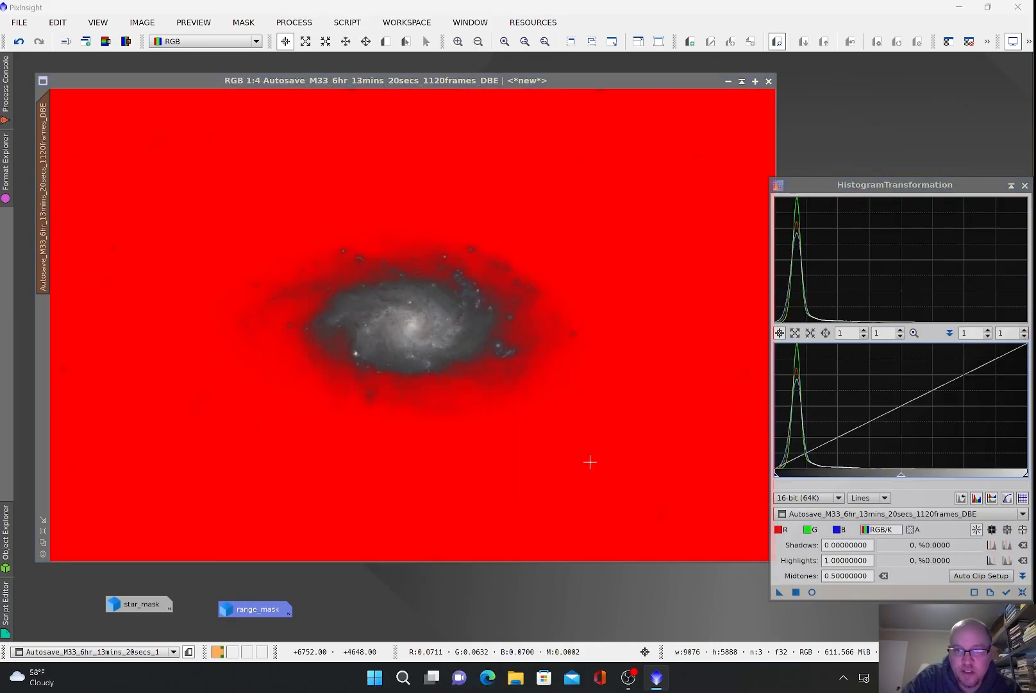
click(1024, 186)
click(294, 23)
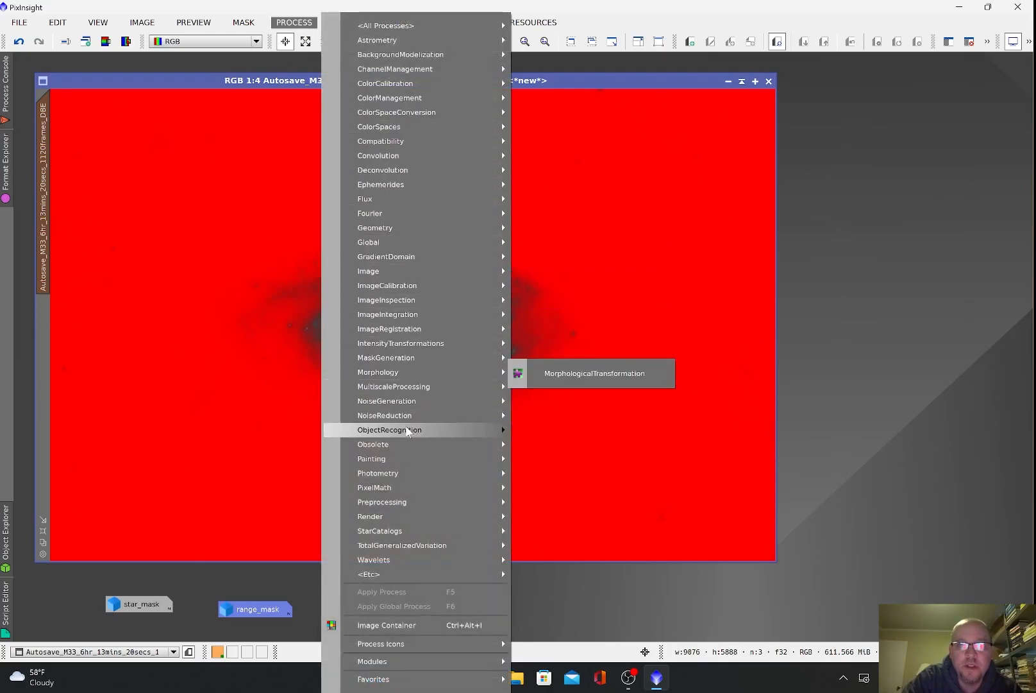
Step: Brighten the galaxy slightly by raising the RGB/K curve midpoint in CurvesTransformation
mouse_move(427, 343)
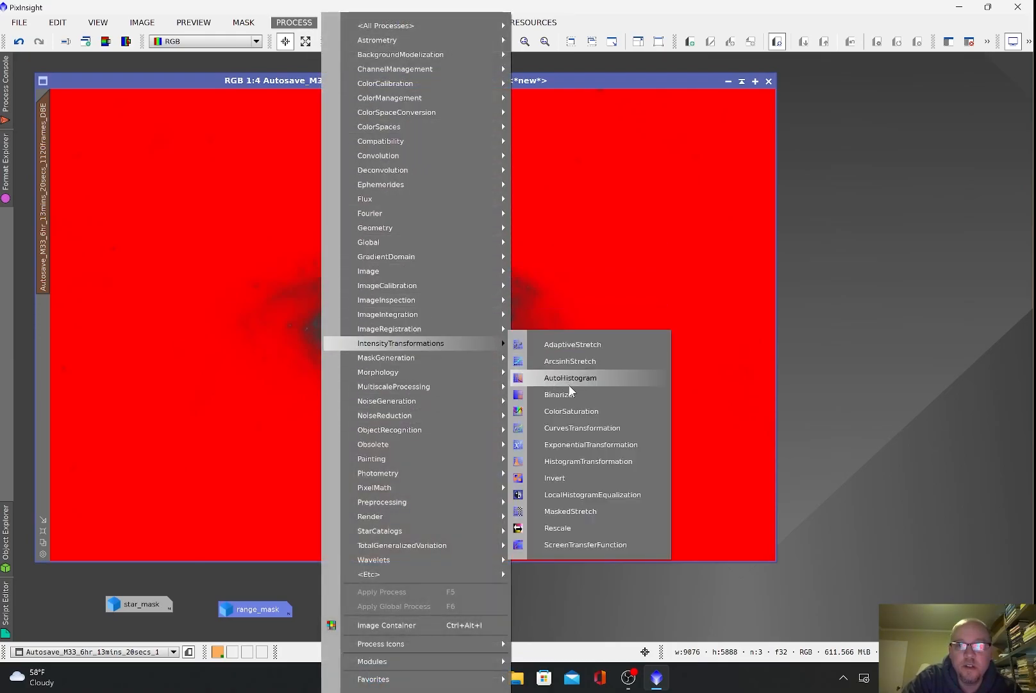
click(576, 428)
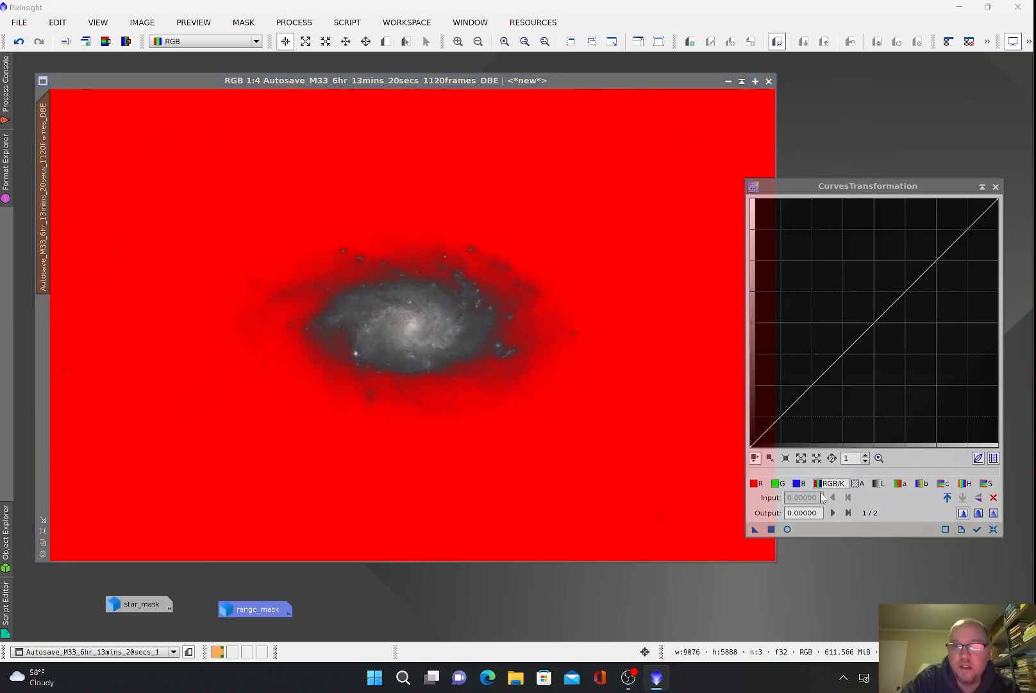
click(788, 529)
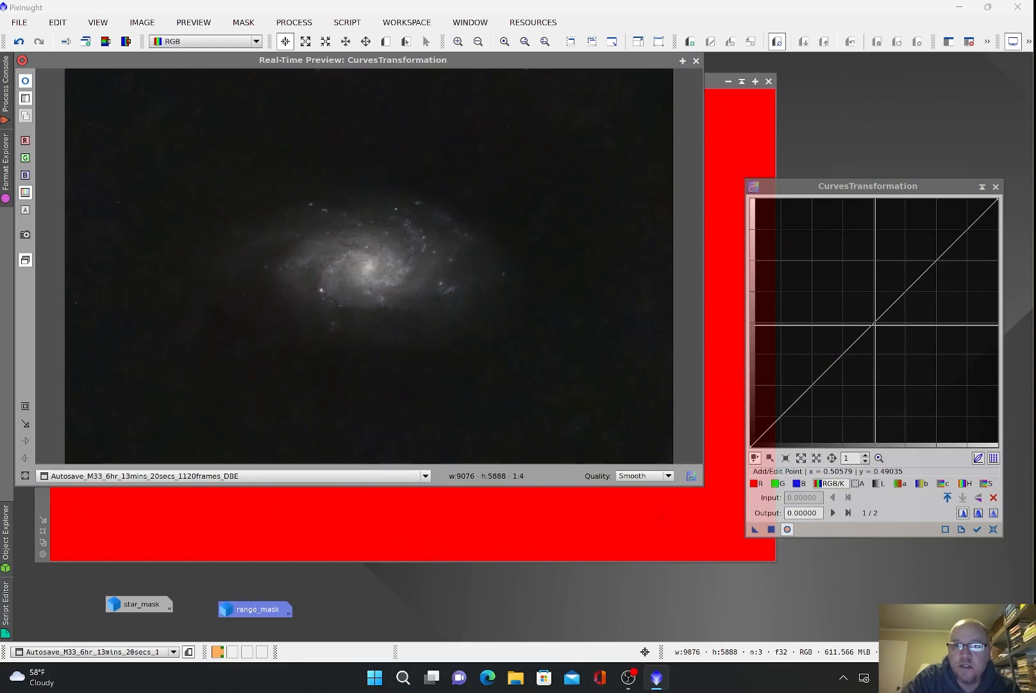
click(871, 322)
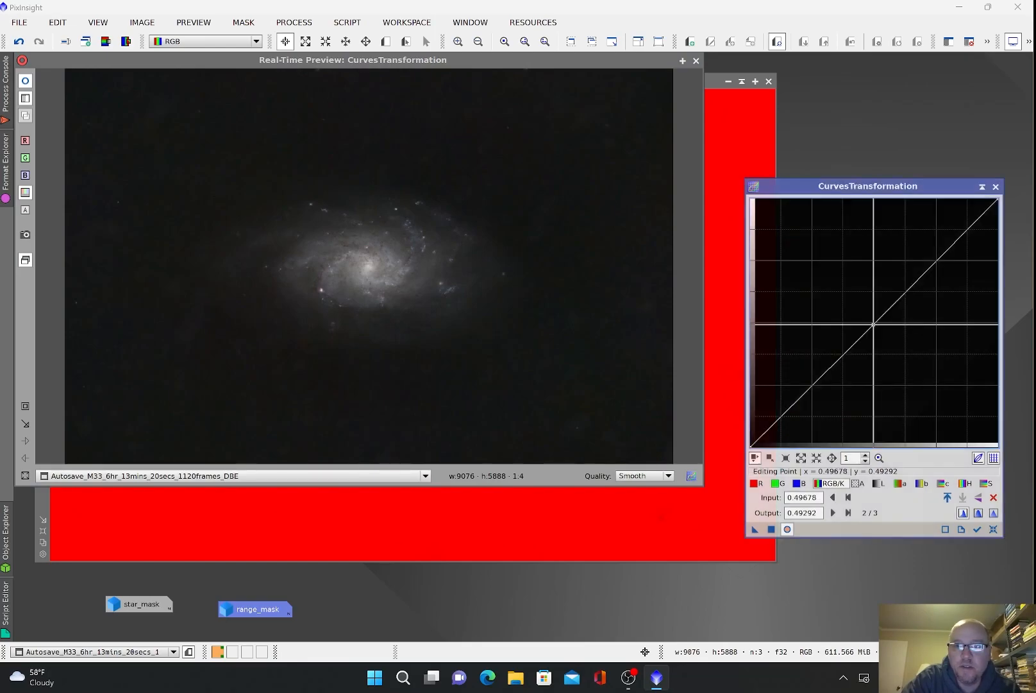
drag(870, 322, 863, 318)
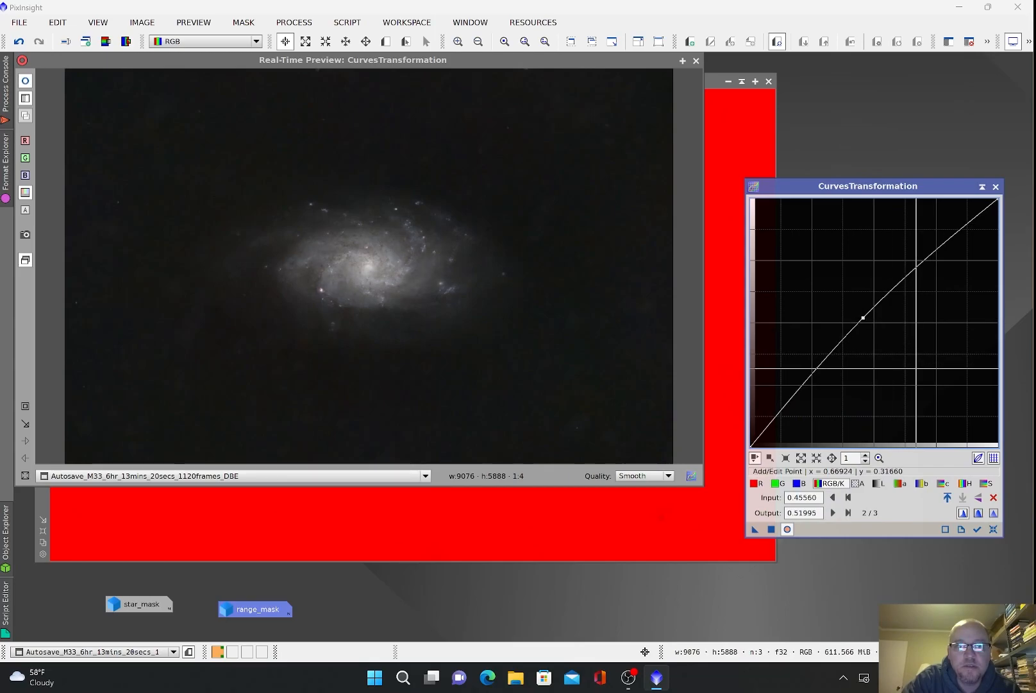
click(775, 529)
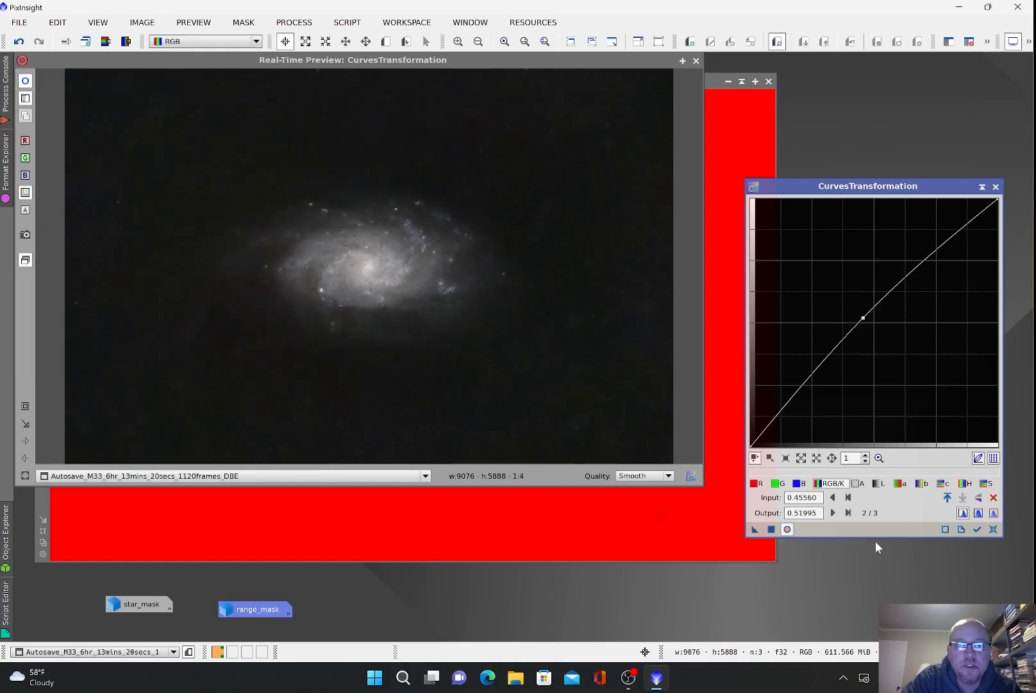
Step: Boost galaxy saturation with a raised S-channel curve, then invert the mask to protect the galaxy
click(992, 529)
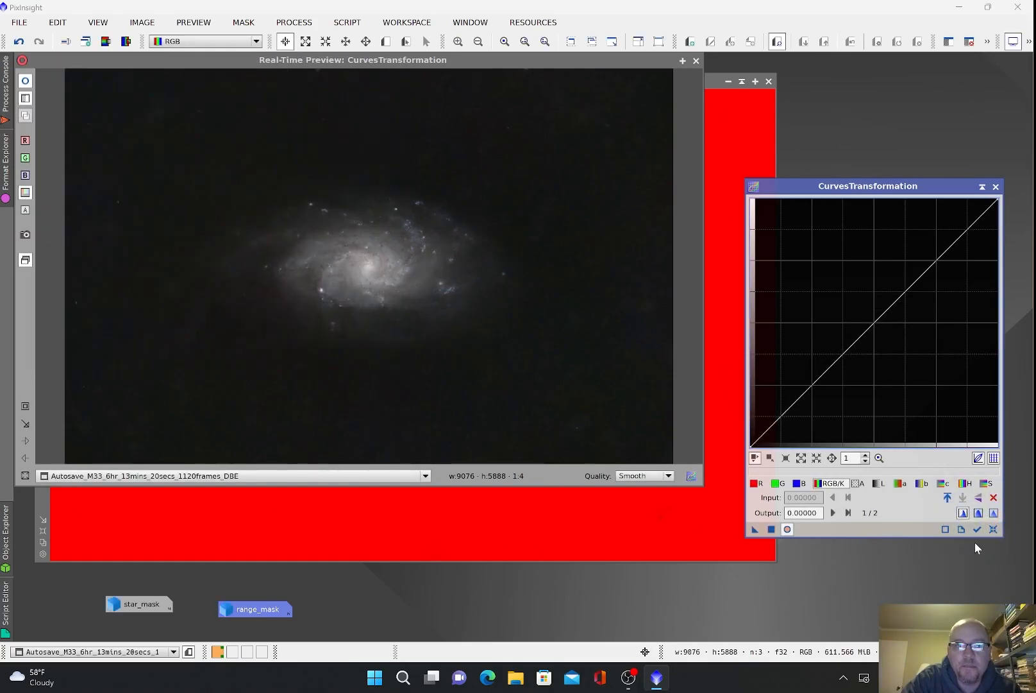
click(985, 482)
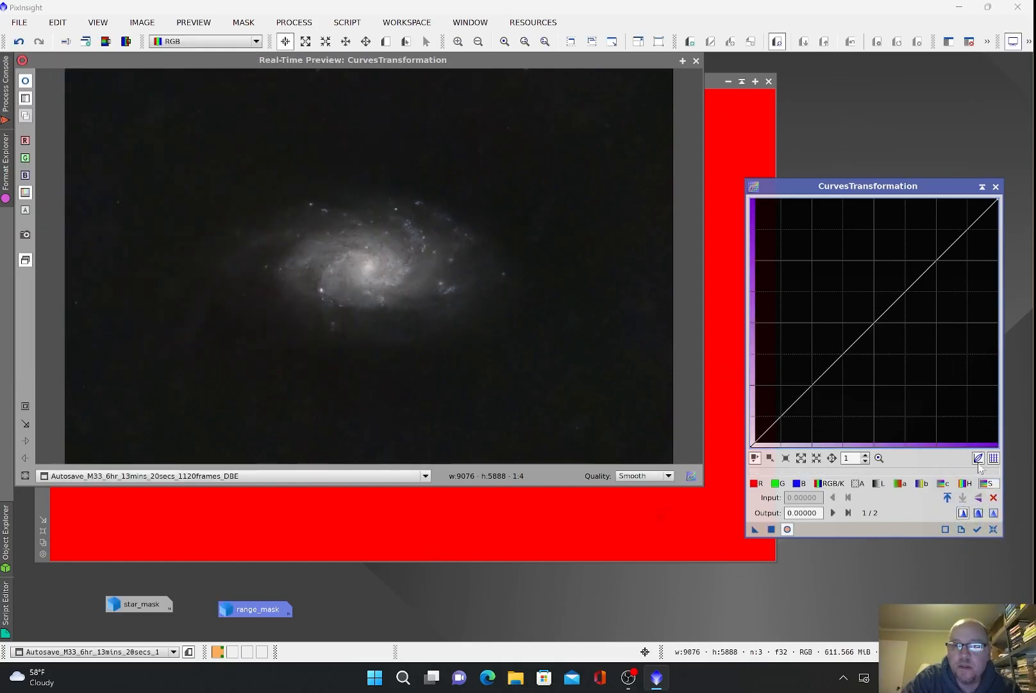
drag(875, 324, 832, 289)
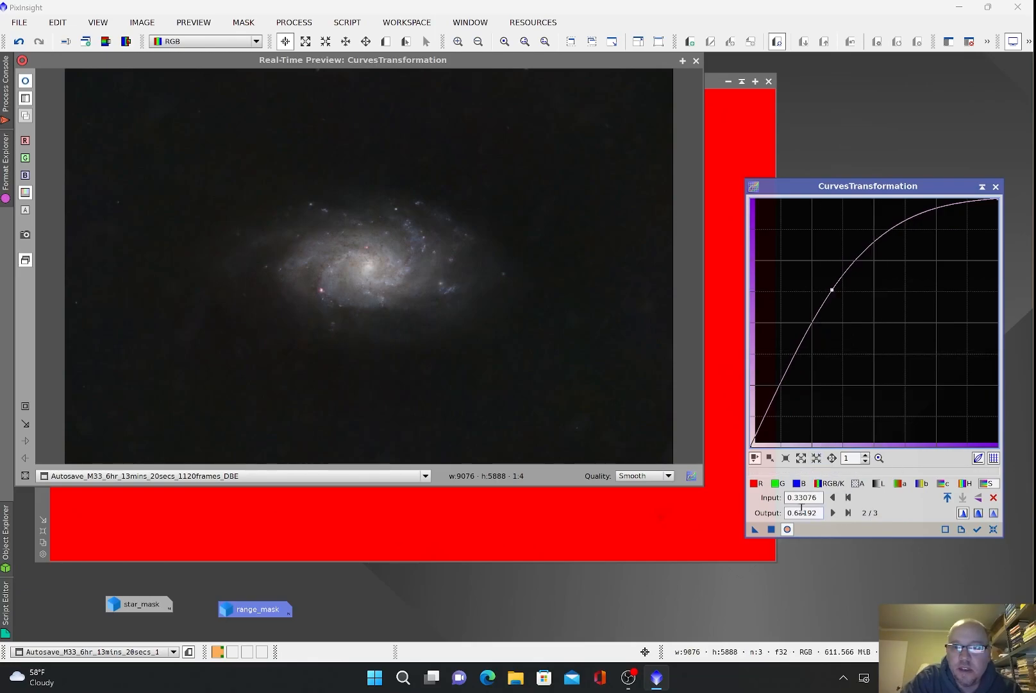
click(772, 529)
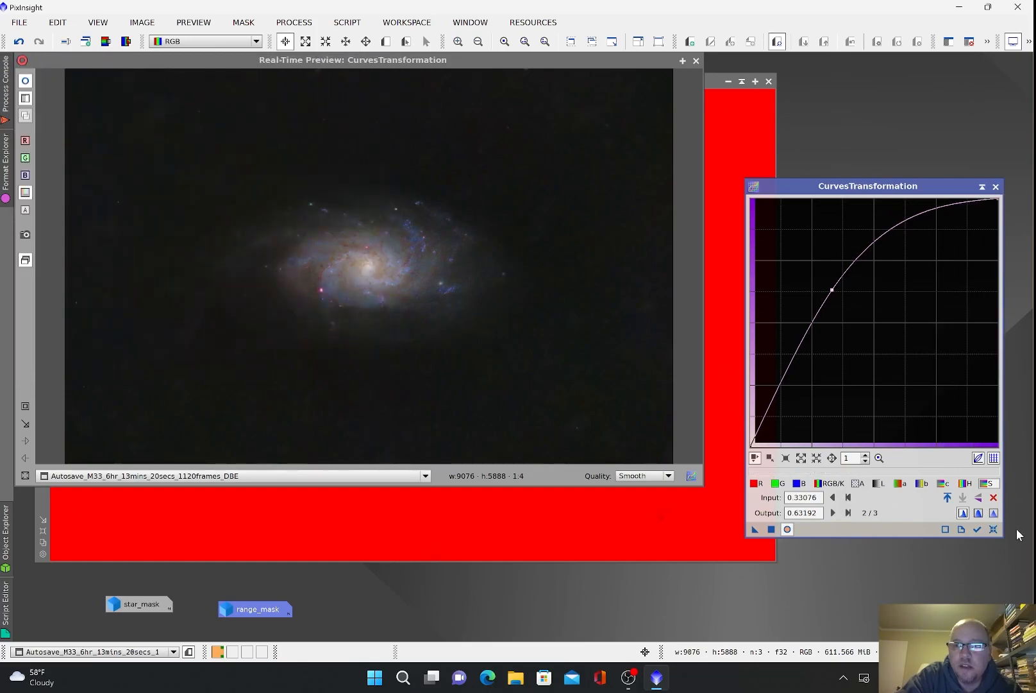
click(993, 529)
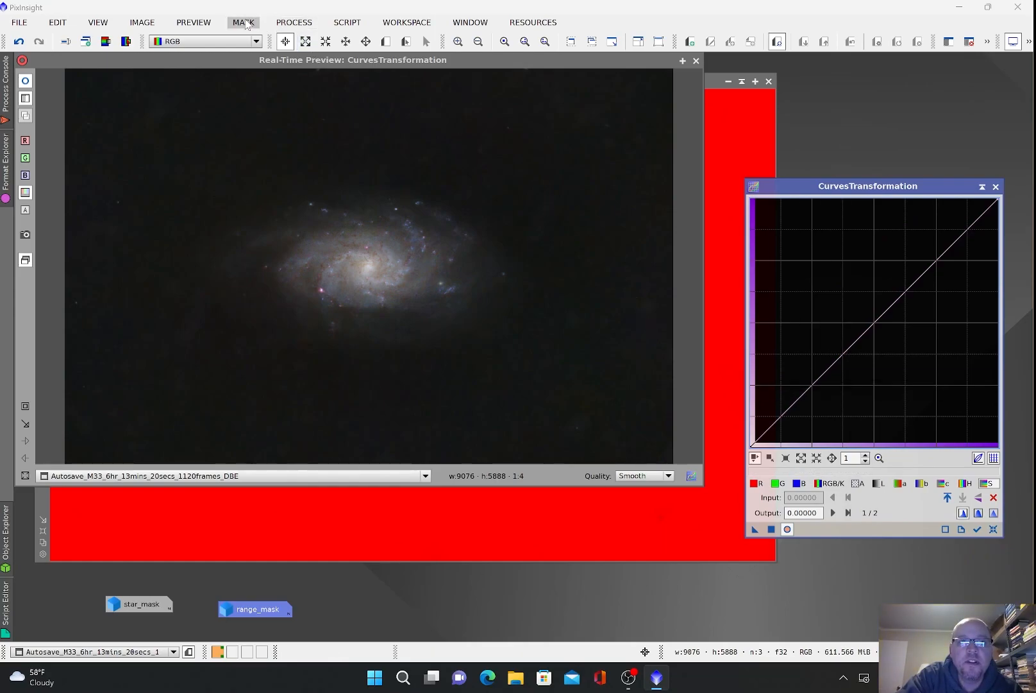
click(246, 24)
click(255, 79)
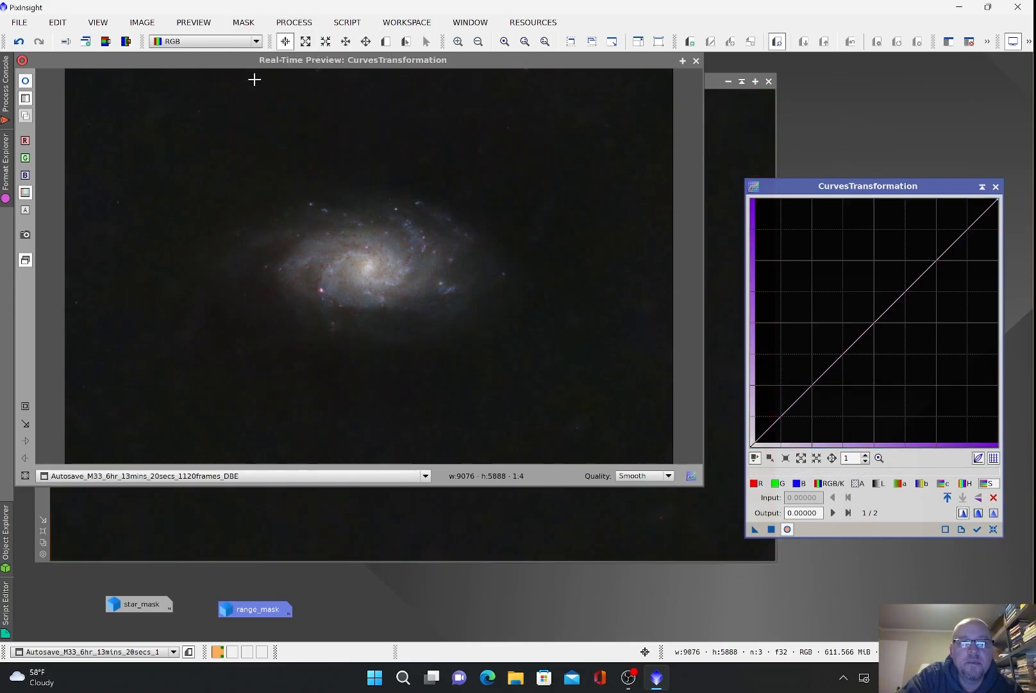
Step: Darken the background slightly by lowering the RGB/K curve midpoint through the inverted mask
click(697, 61)
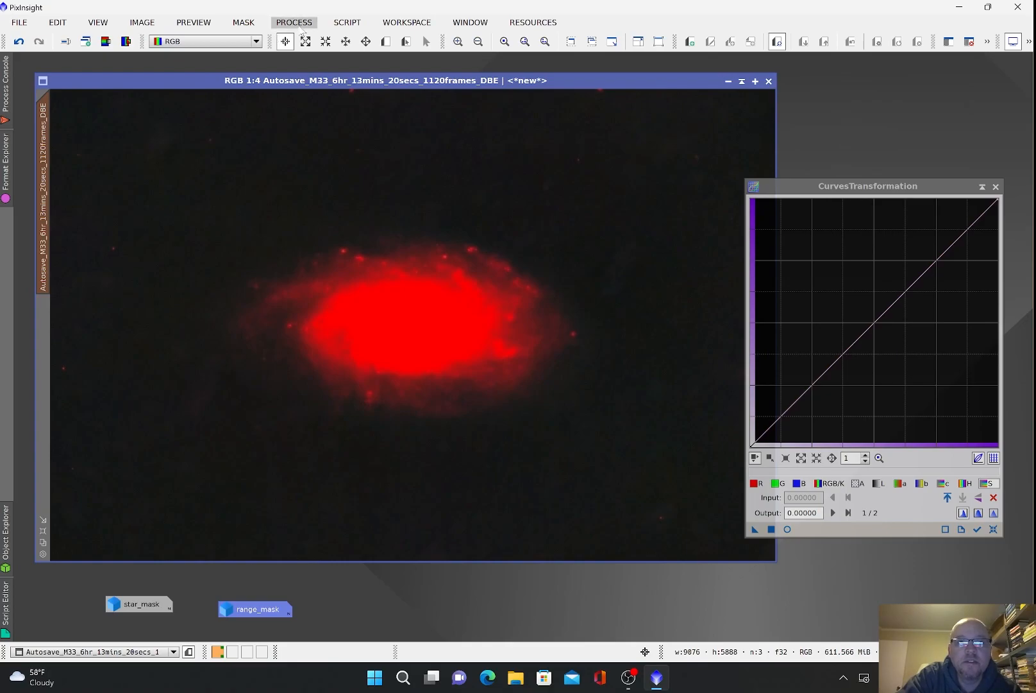
click(788, 530)
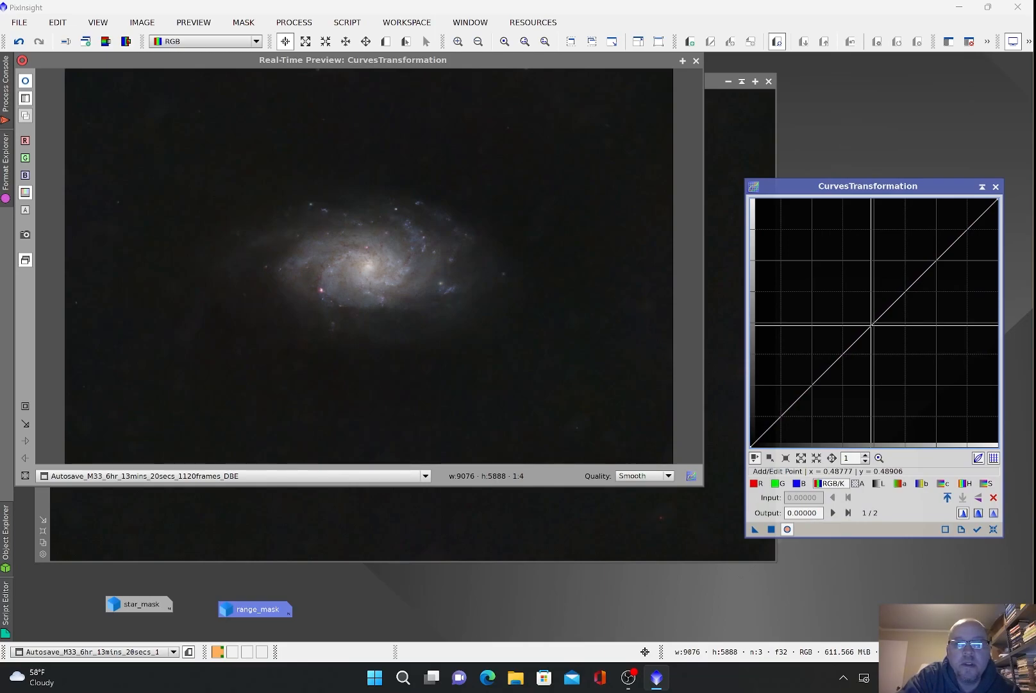
click(872, 328)
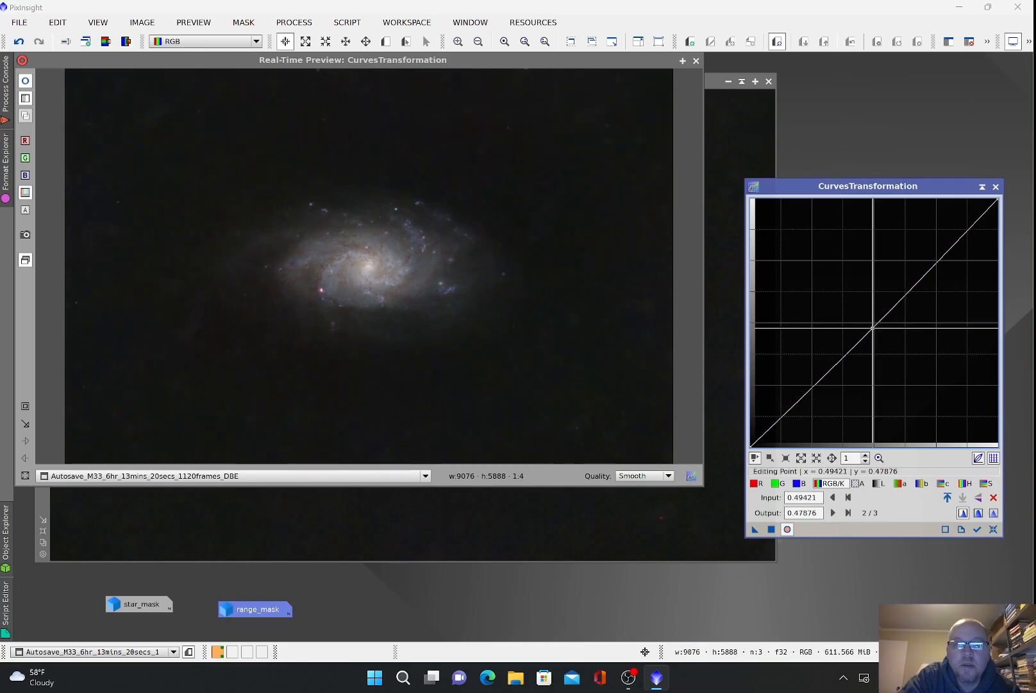
drag(873, 328, 873, 329)
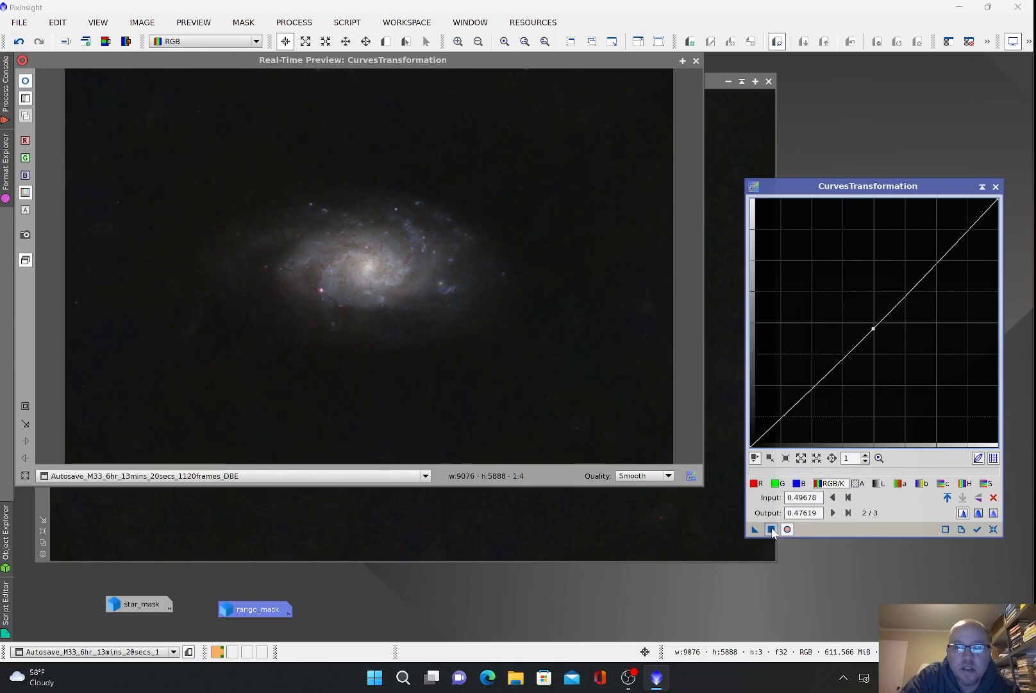
click(771, 528)
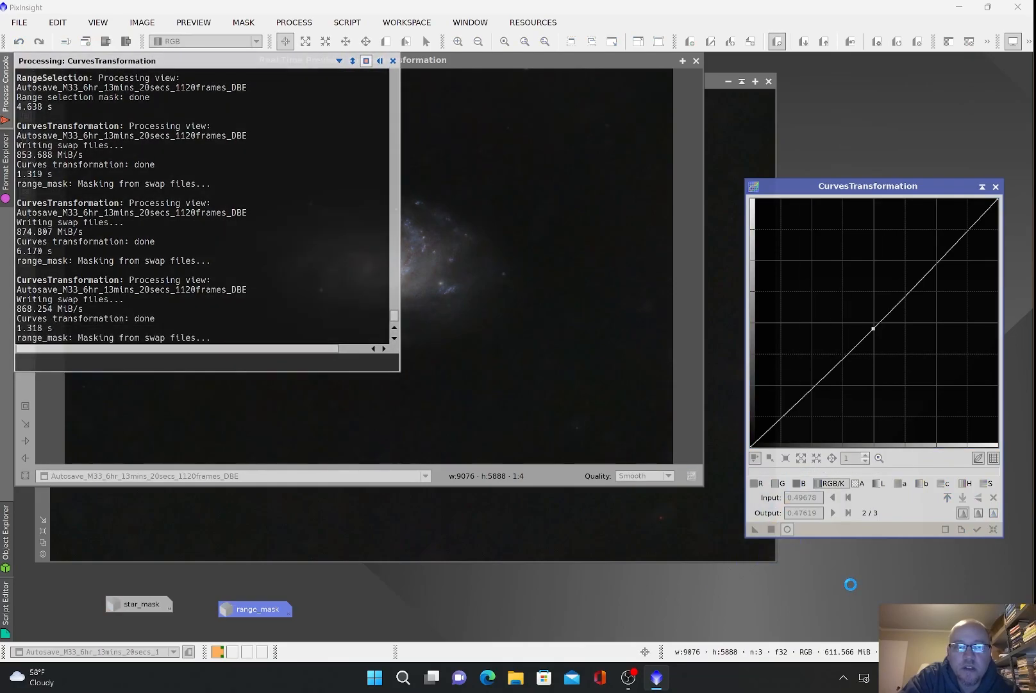
click(996, 186)
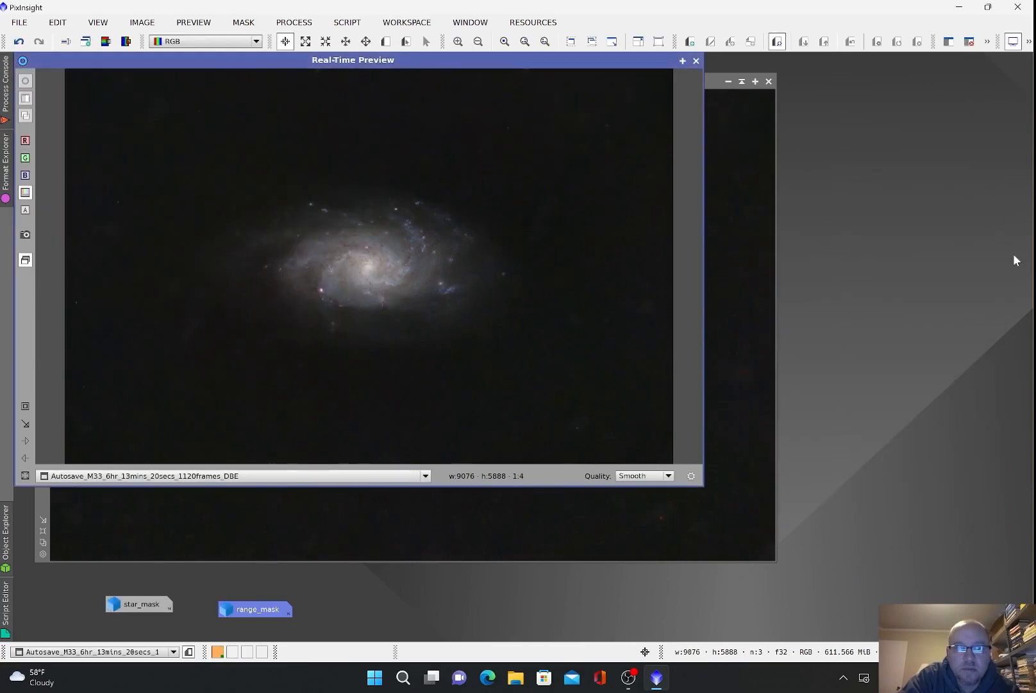
click(696, 60)
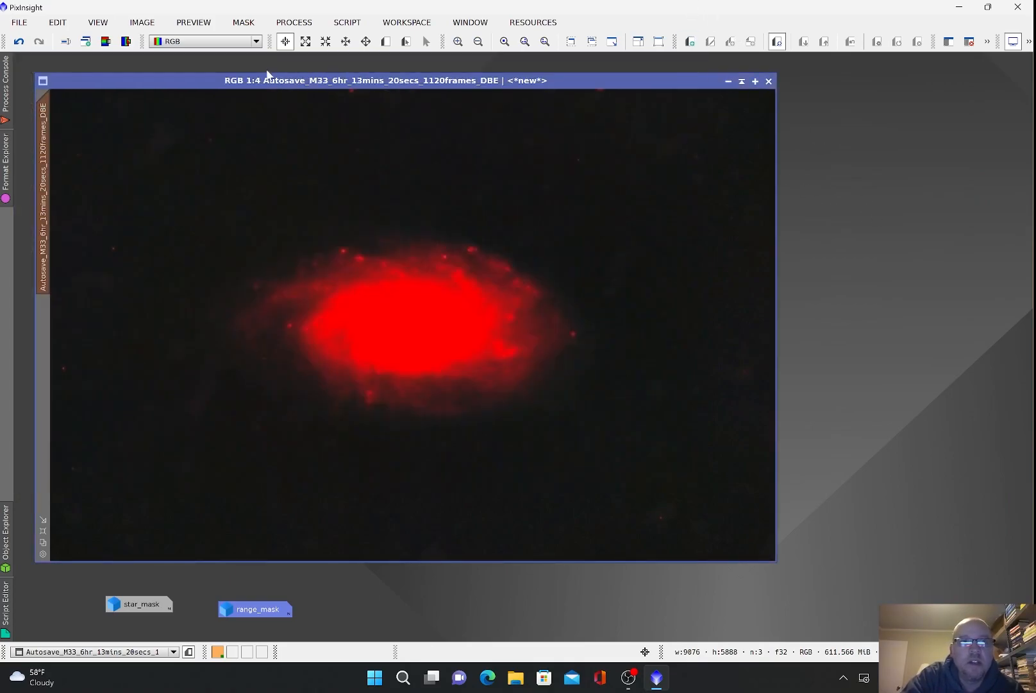
click(244, 23)
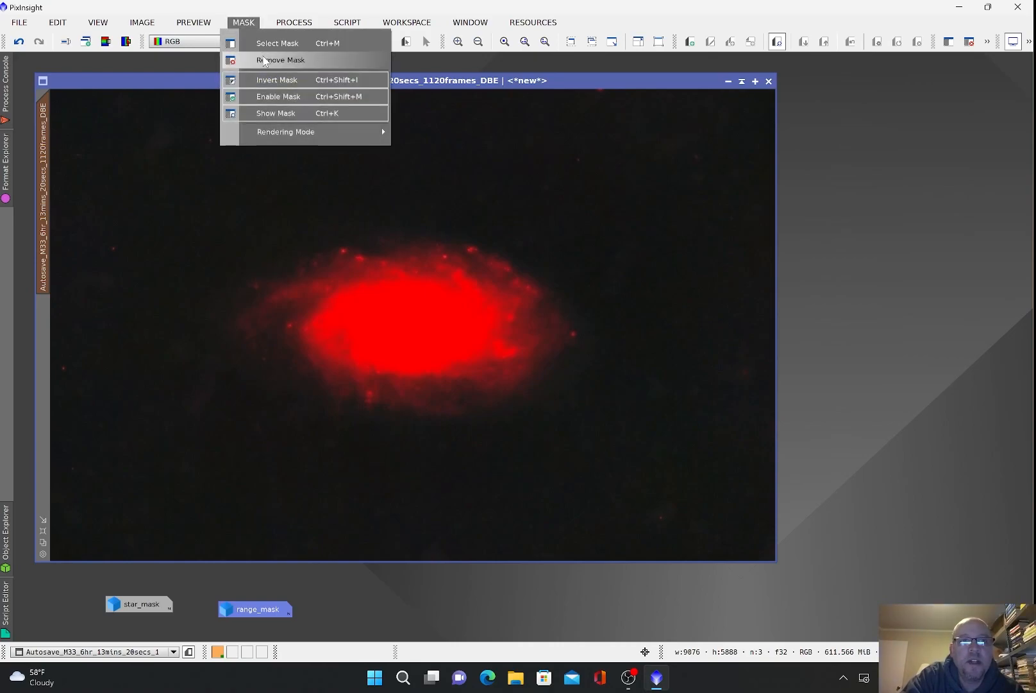
Step: Remove the galaxy mask, open star_mask and boost its star colour with a saturation curve
click(265, 60)
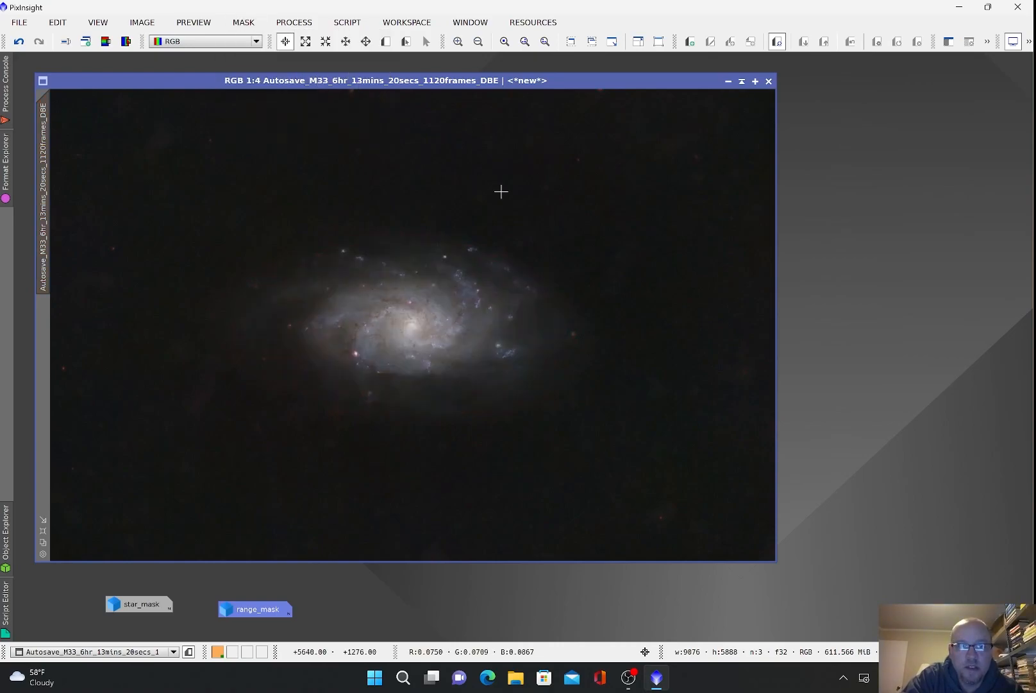
double_click(141, 605)
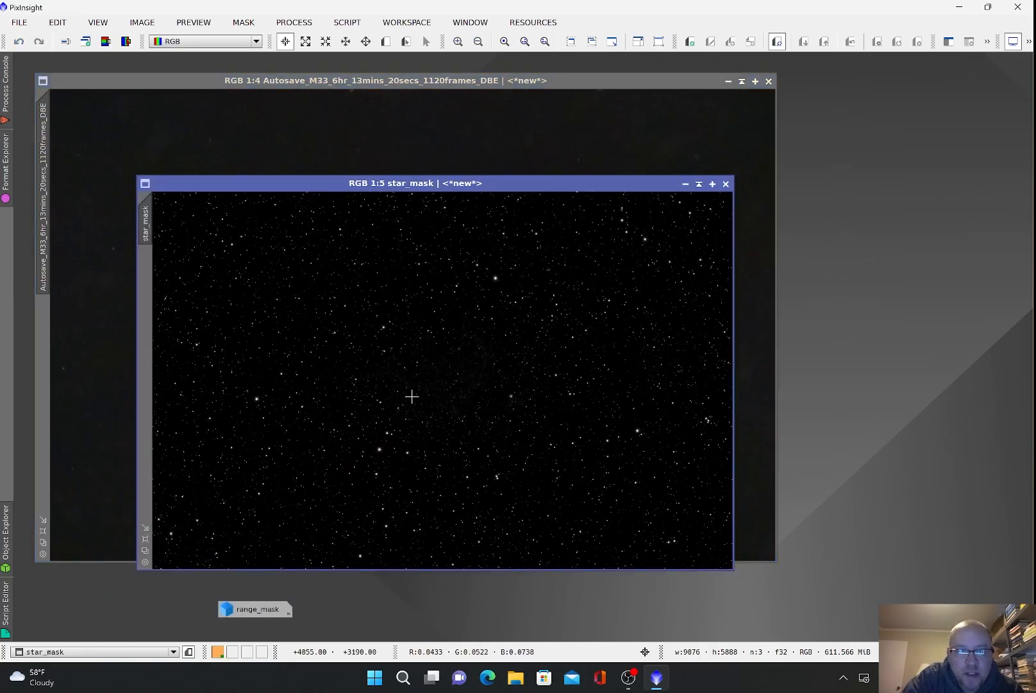
click(293, 22)
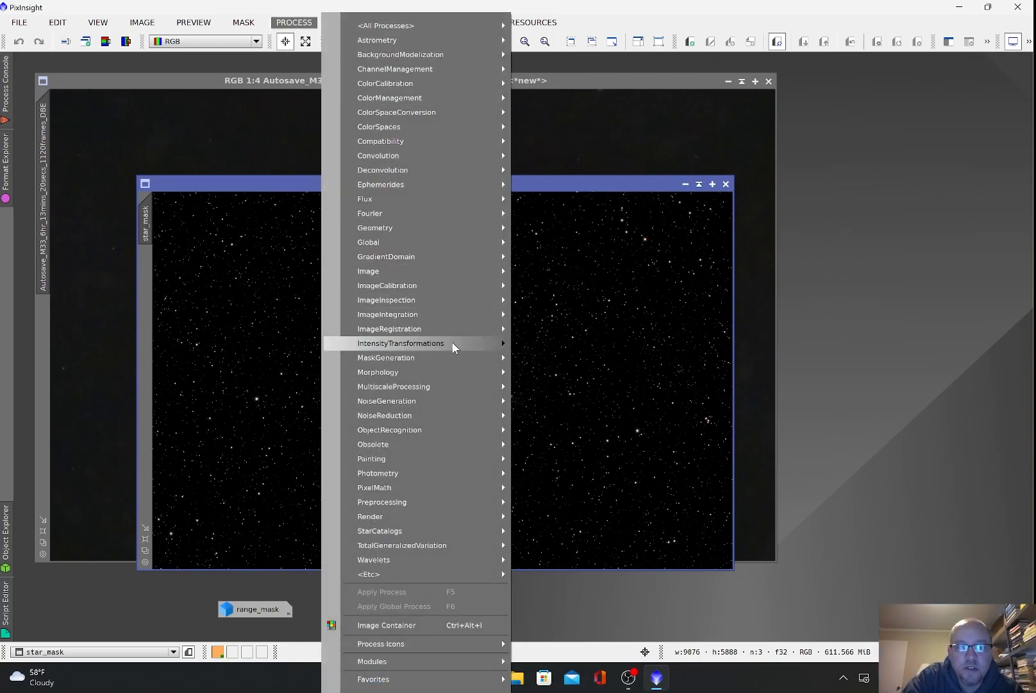
mouse_move(452, 343)
click(582, 427)
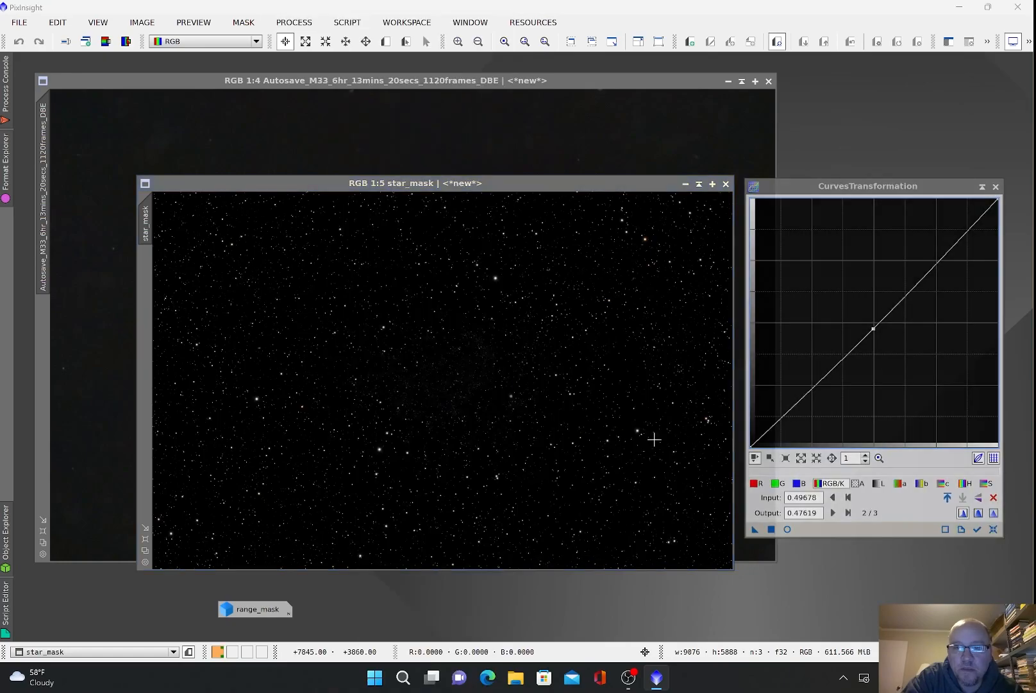
click(985, 485)
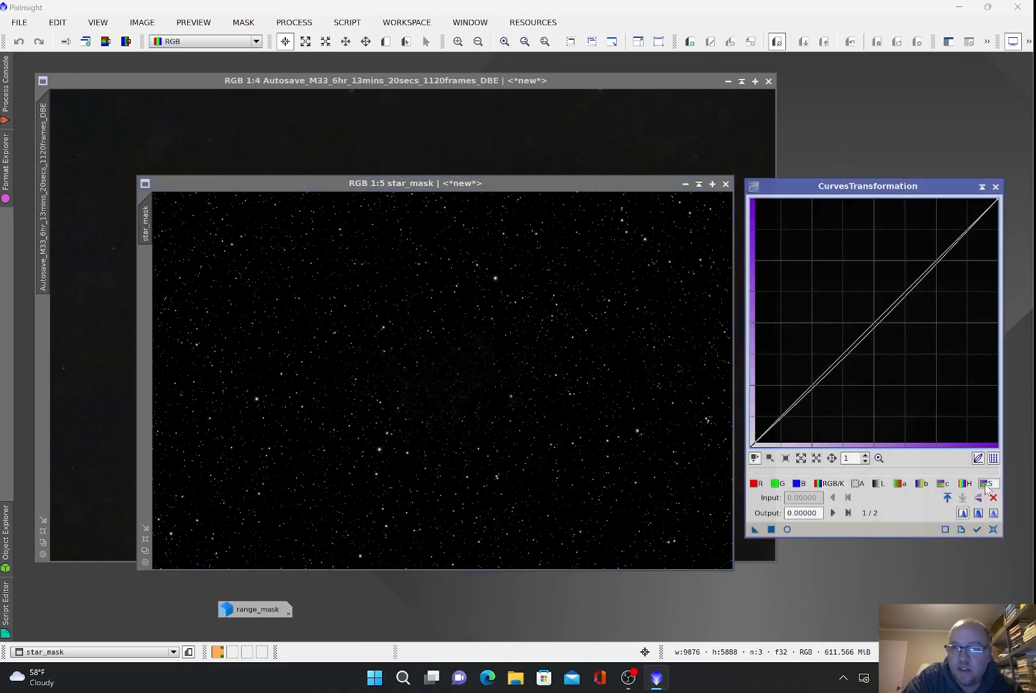
click(787, 529)
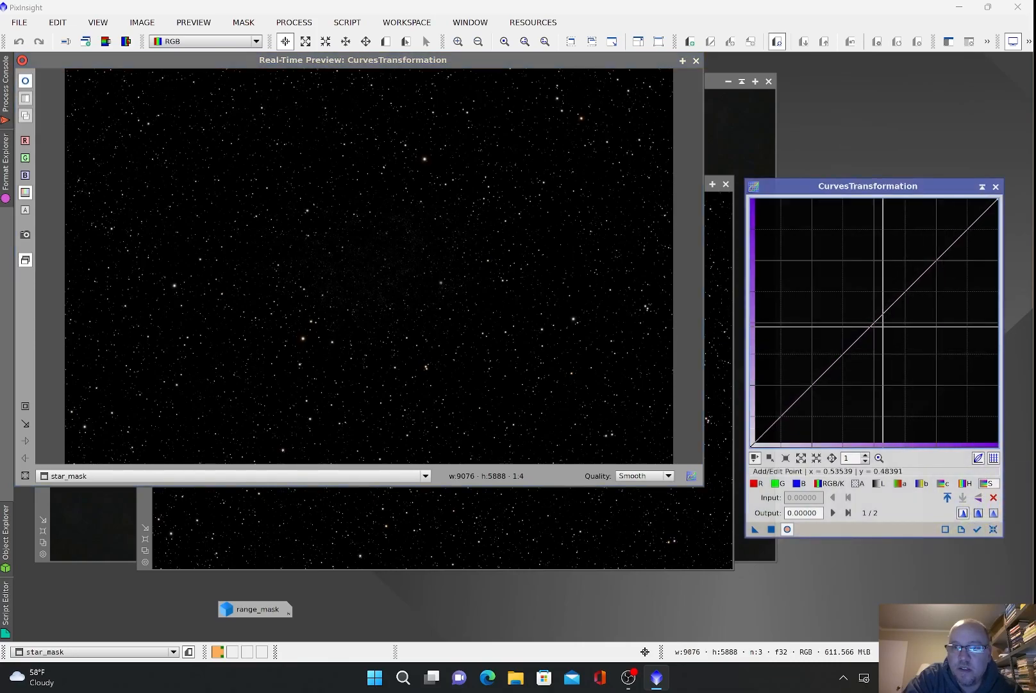
drag(874, 321, 841, 293)
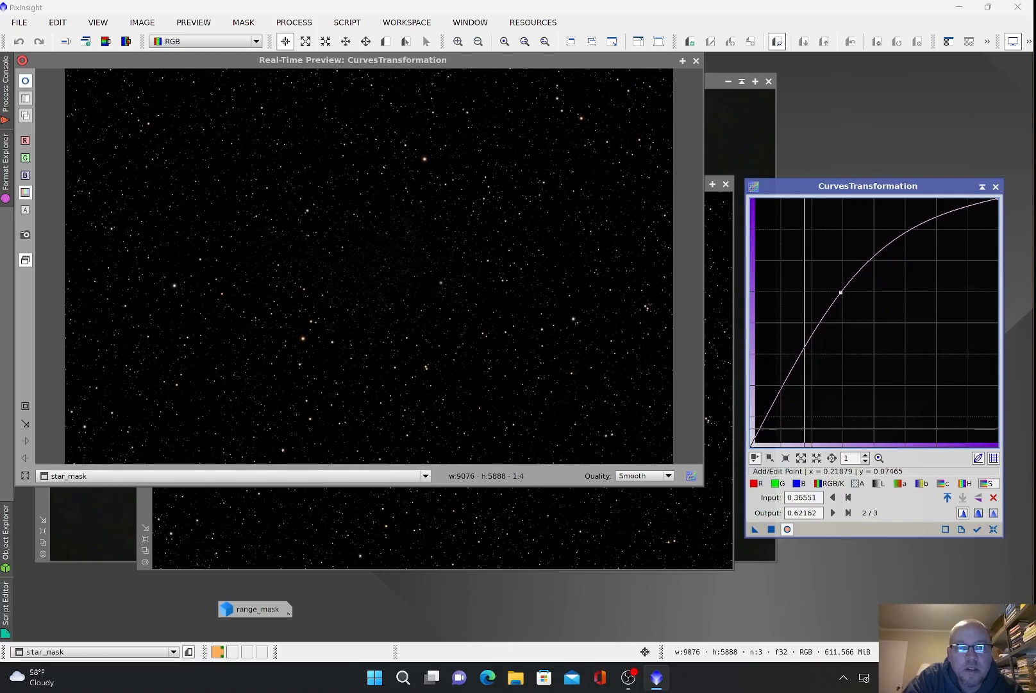
click(771, 529)
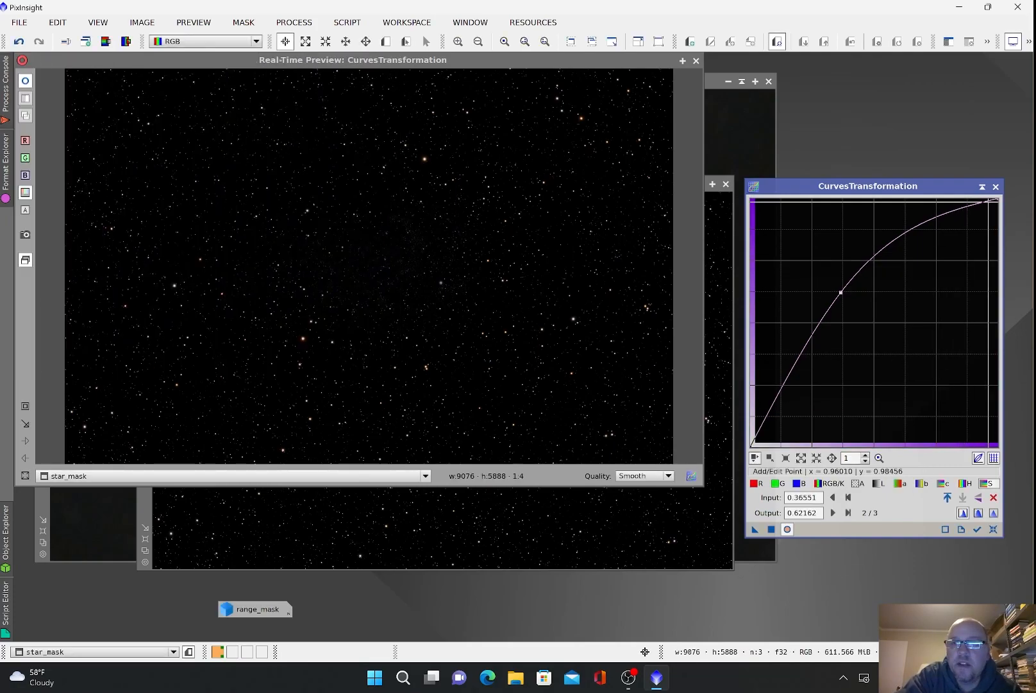
Step: Close the curves tools and iconize star_mask to reveal the galaxy image
click(995, 186)
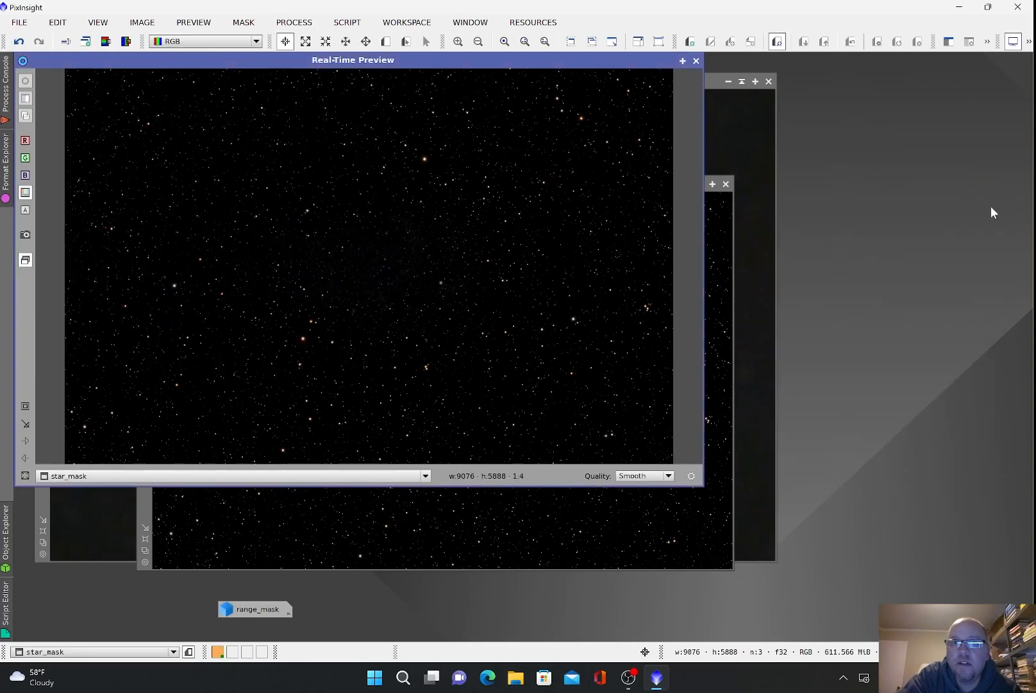
click(695, 60)
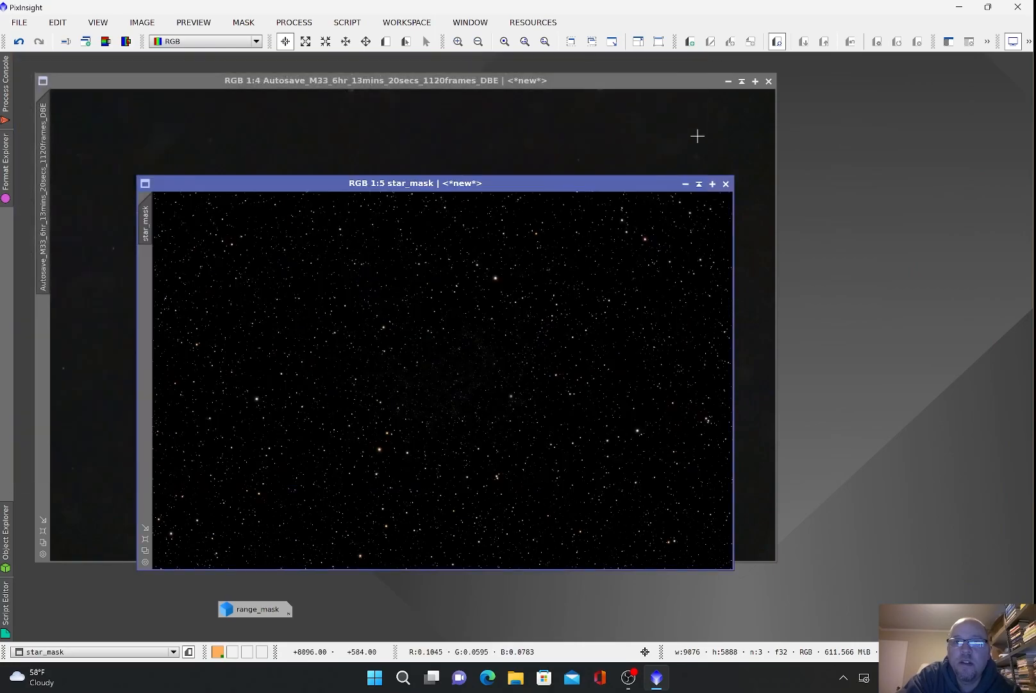
click(685, 185)
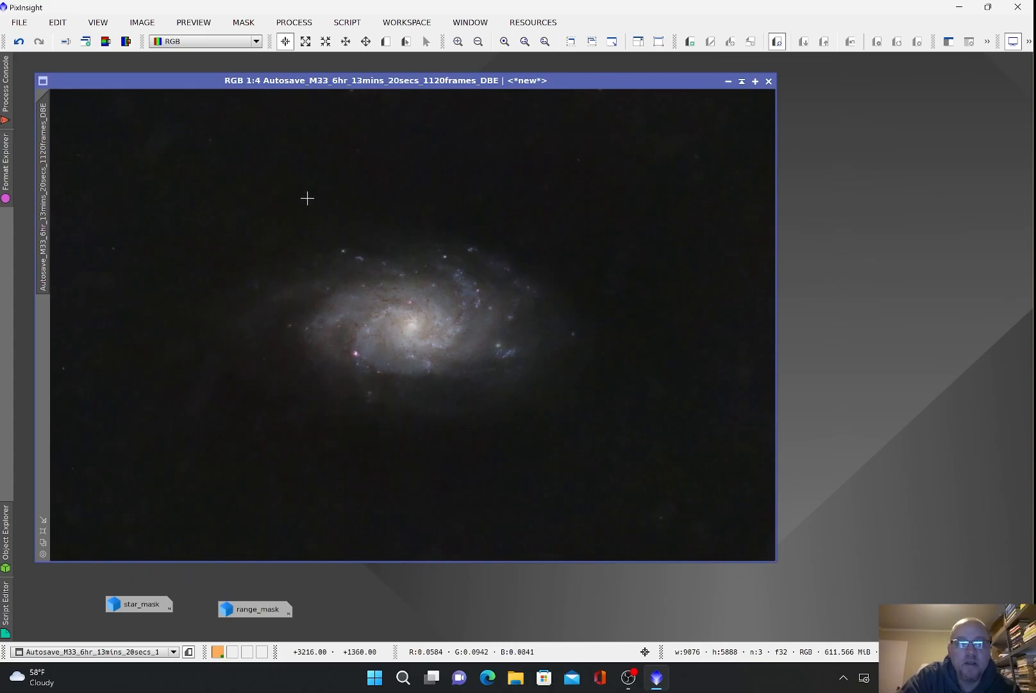
Step: Restore the stars with the PixelMath expression galaxy image + star_mask applied to M33
click(293, 22)
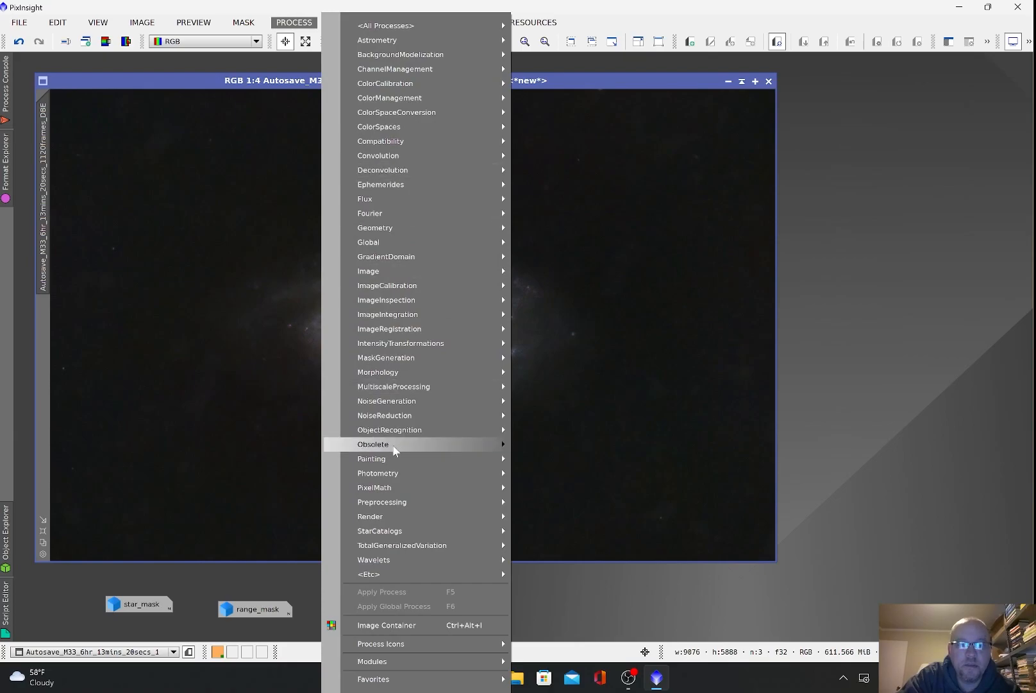
mouse_move(393, 507)
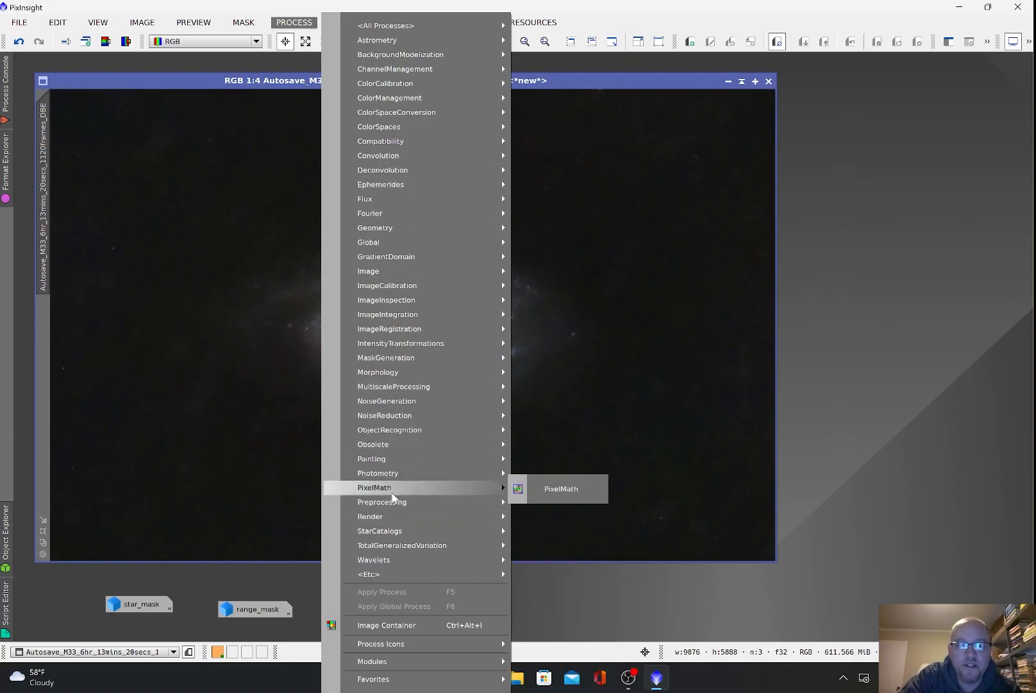
click(562, 489)
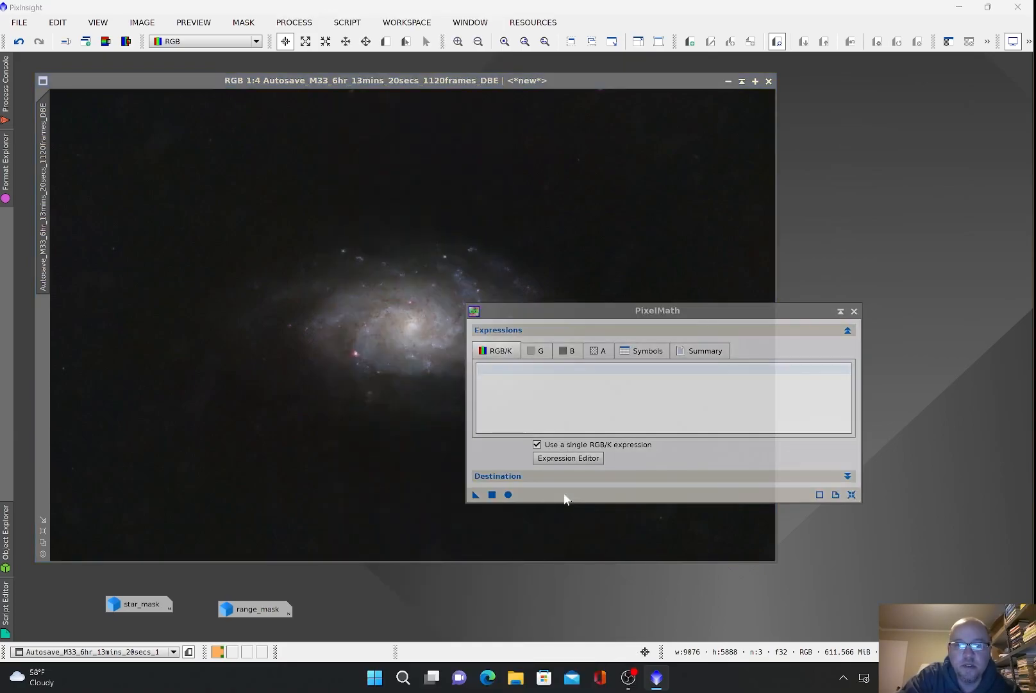
click(593, 457)
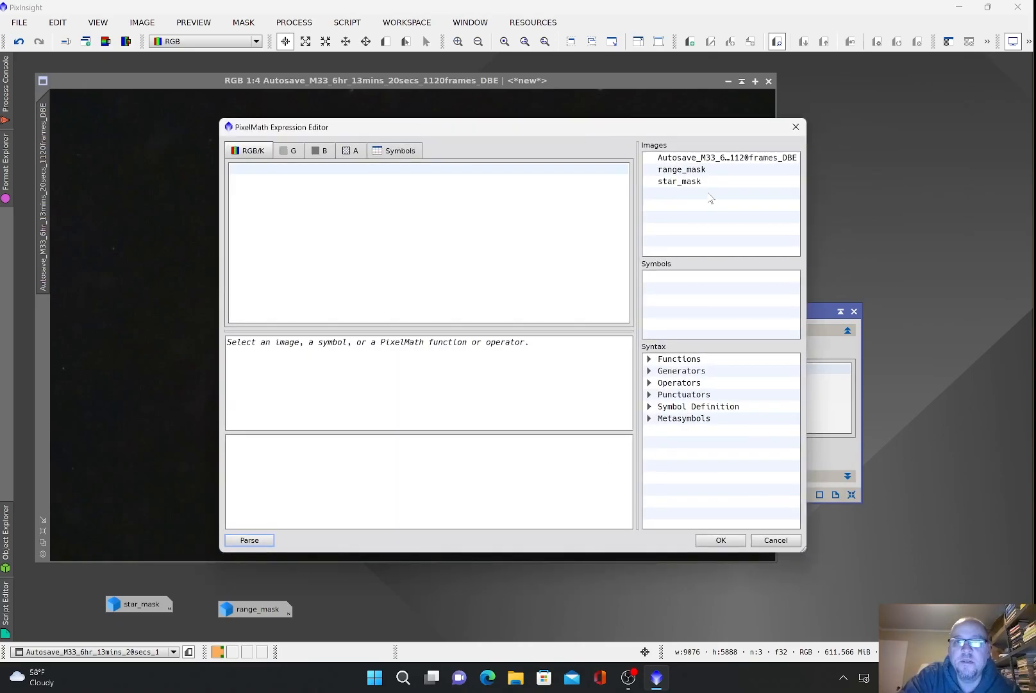
double_click(722, 158)
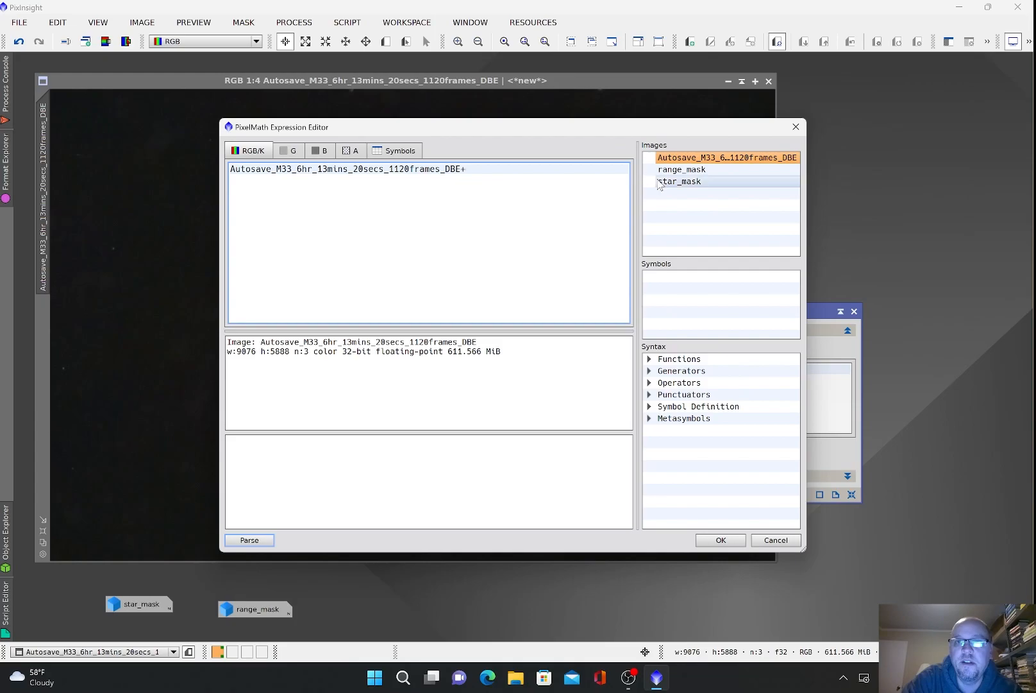
double_click(686, 184)
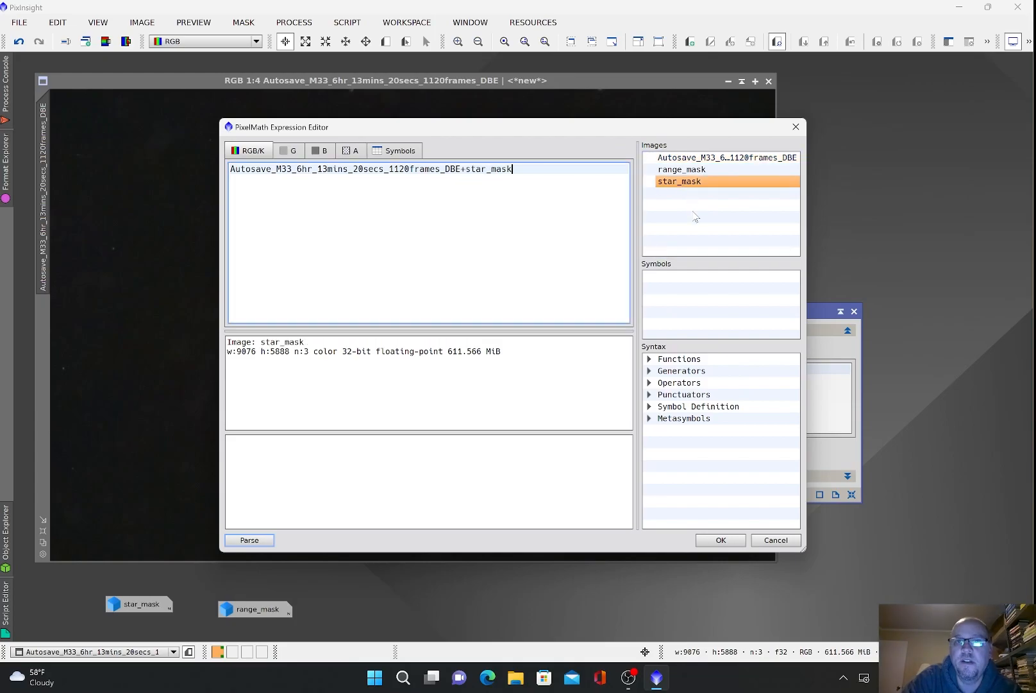
click(721, 540)
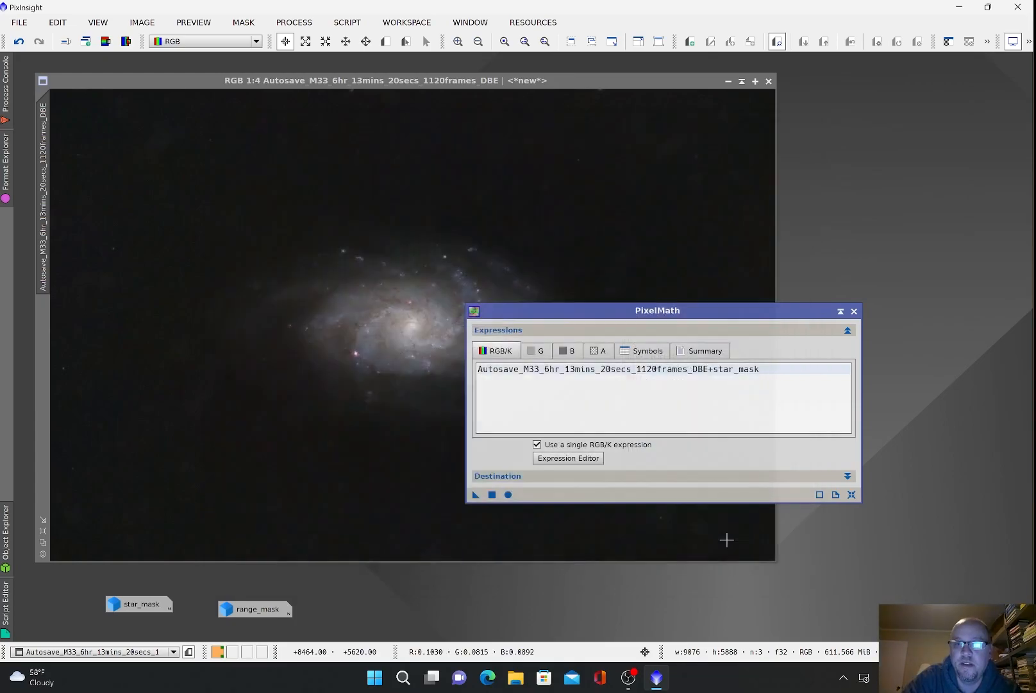
click(492, 494)
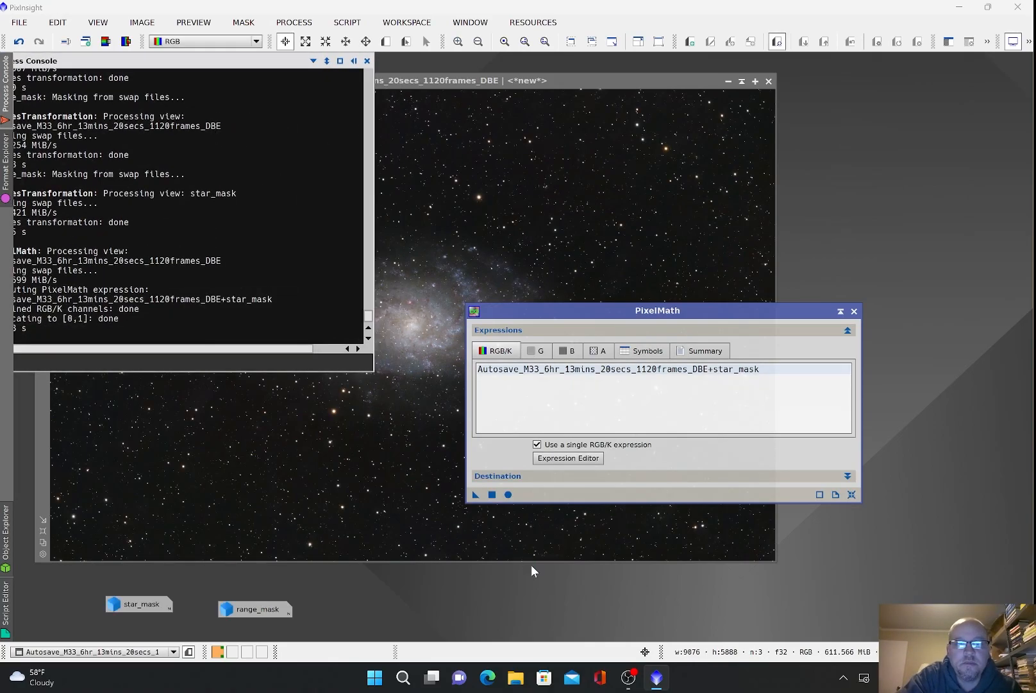
click(860, 309)
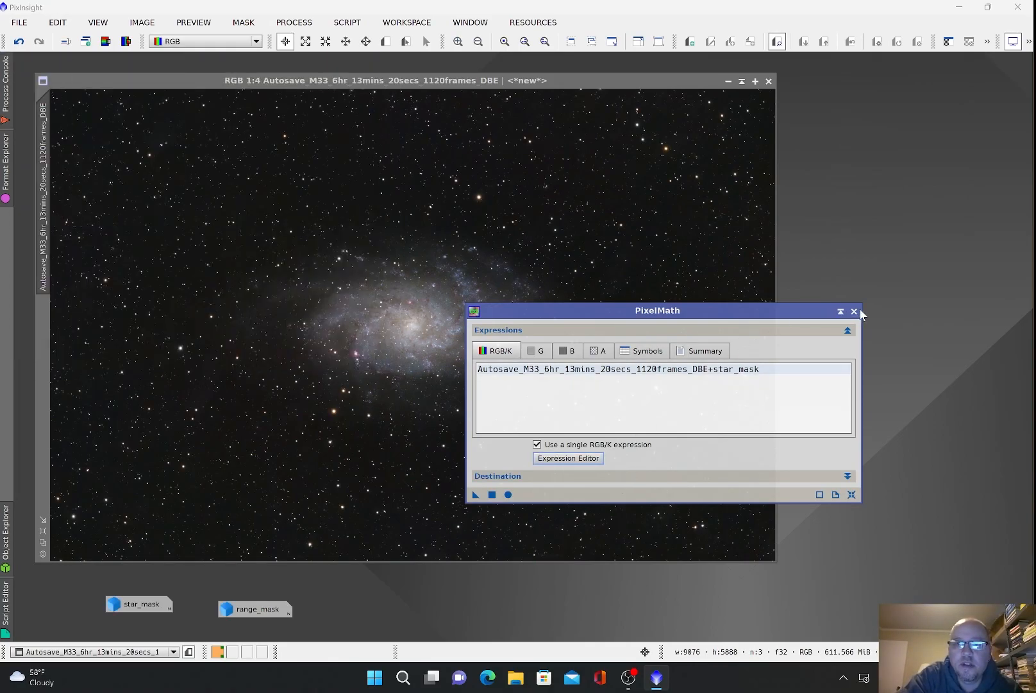
click(854, 311)
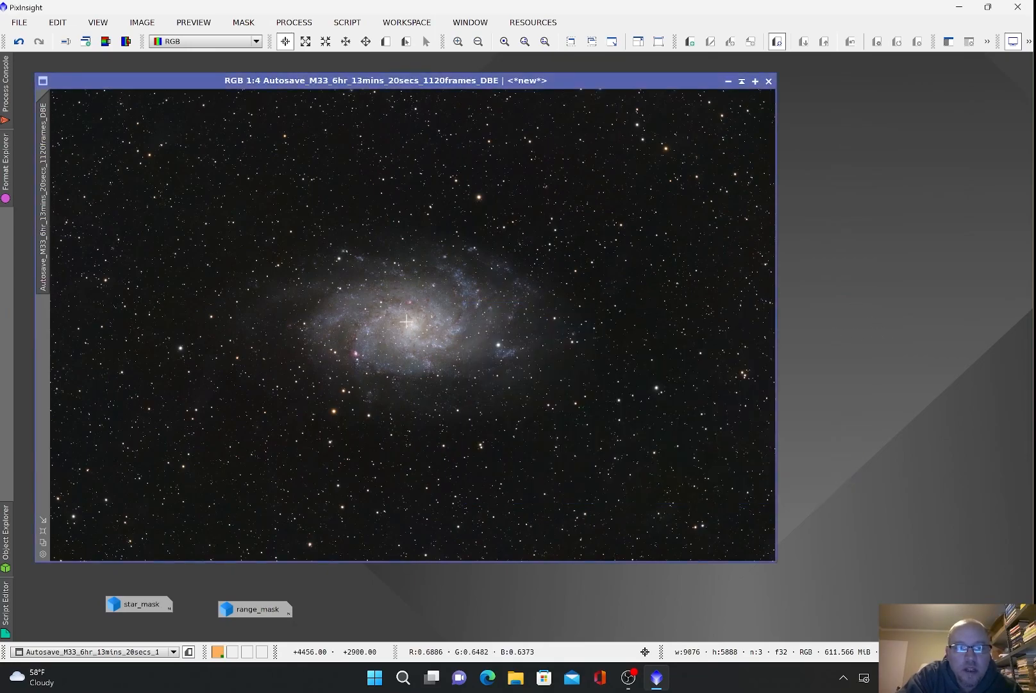
Step: Zoom in and back out to inspect the star-restored M33 image
scroll(405, 320, up, 2)
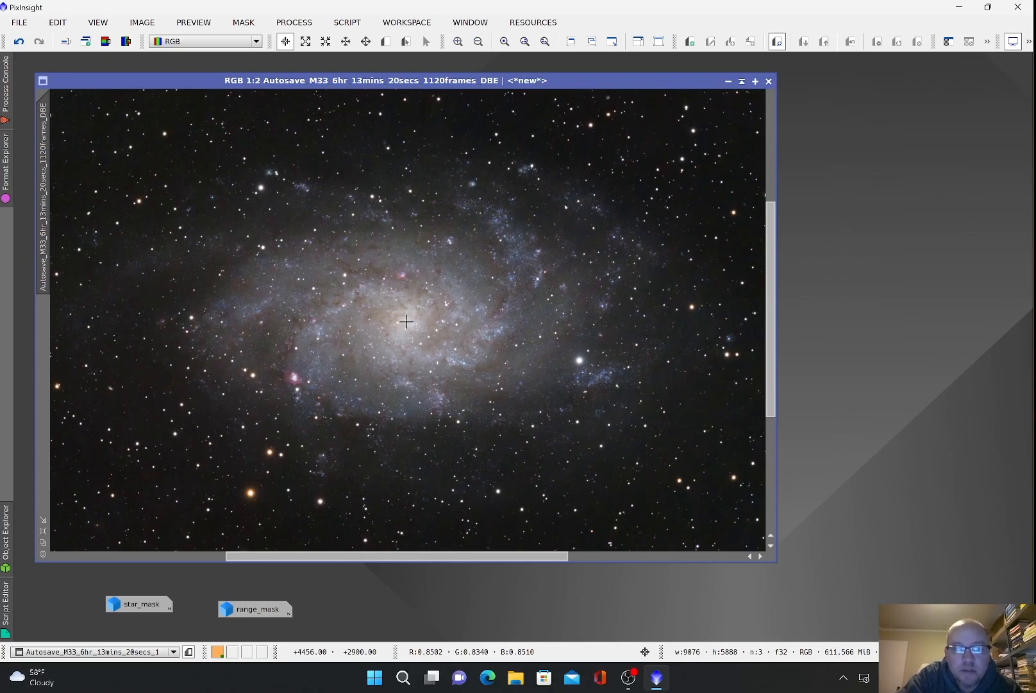
scroll(406, 322, up, 1)
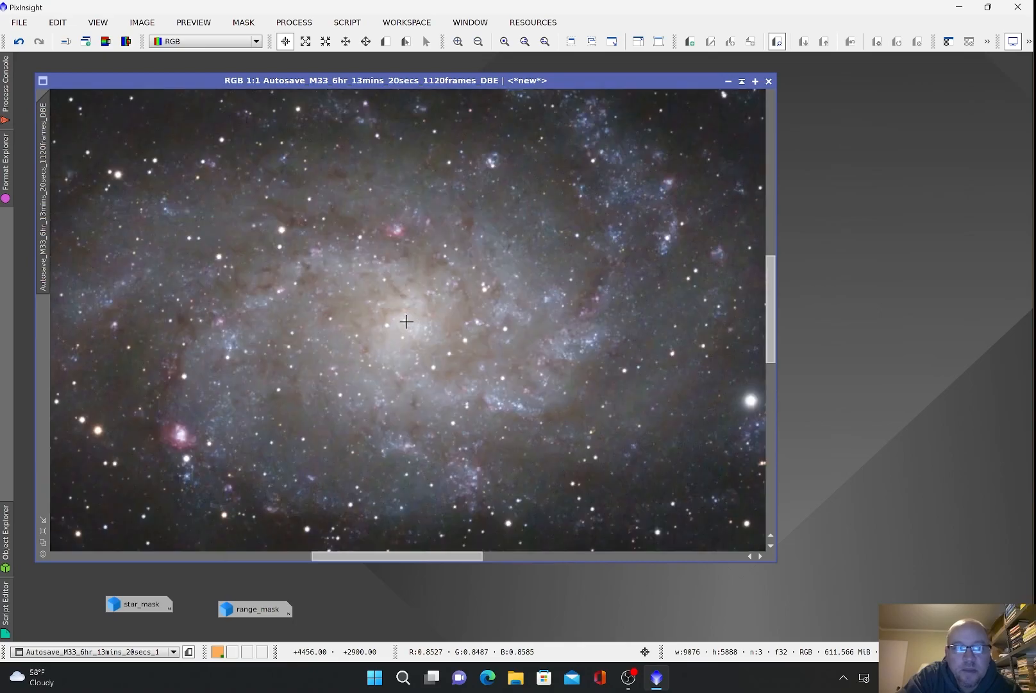
scroll(406, 322, down, 1)
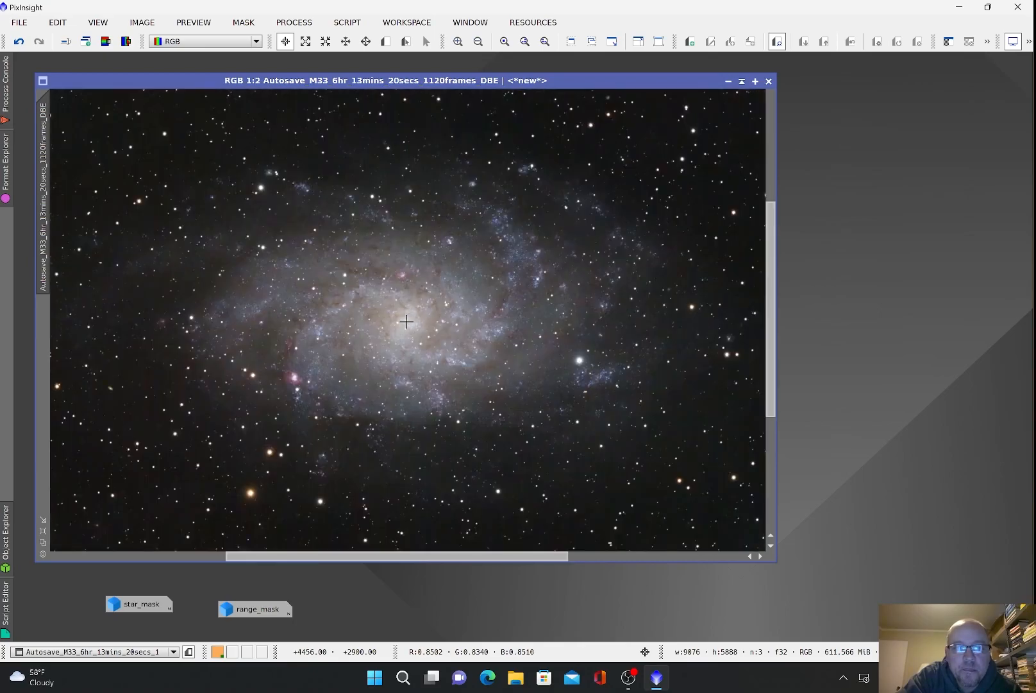
scroll(405, 322, down, 1)
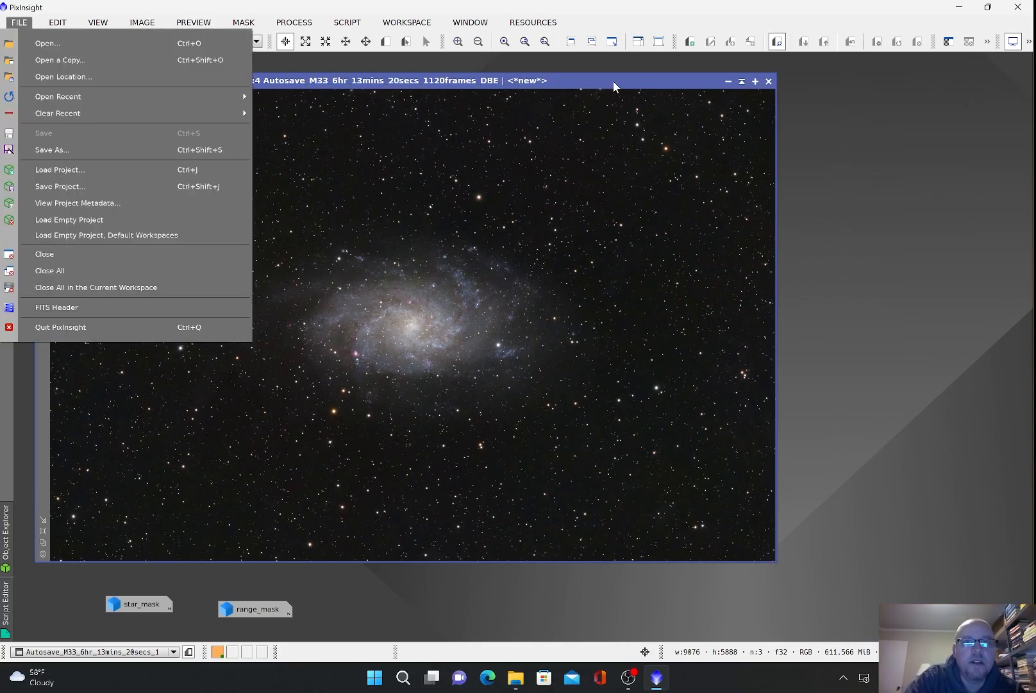
click(612, 80)
Step: Save the image in the LIGHT folder as a 16-bit unsigned integer TIFF, keeping its .tif name
click(21, 22)
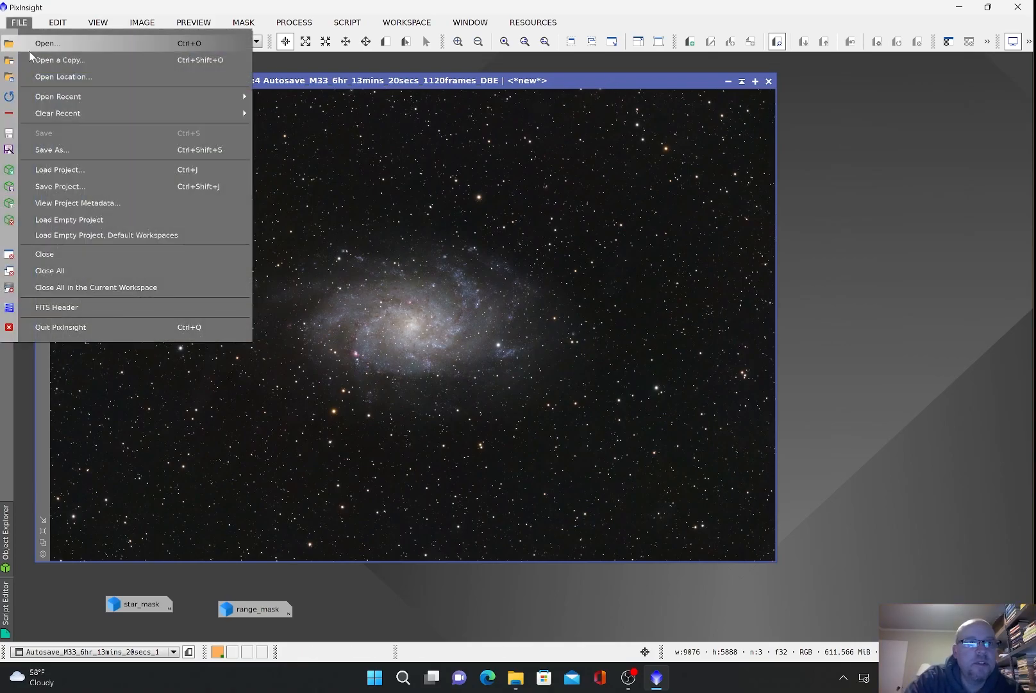
click(57, 142)
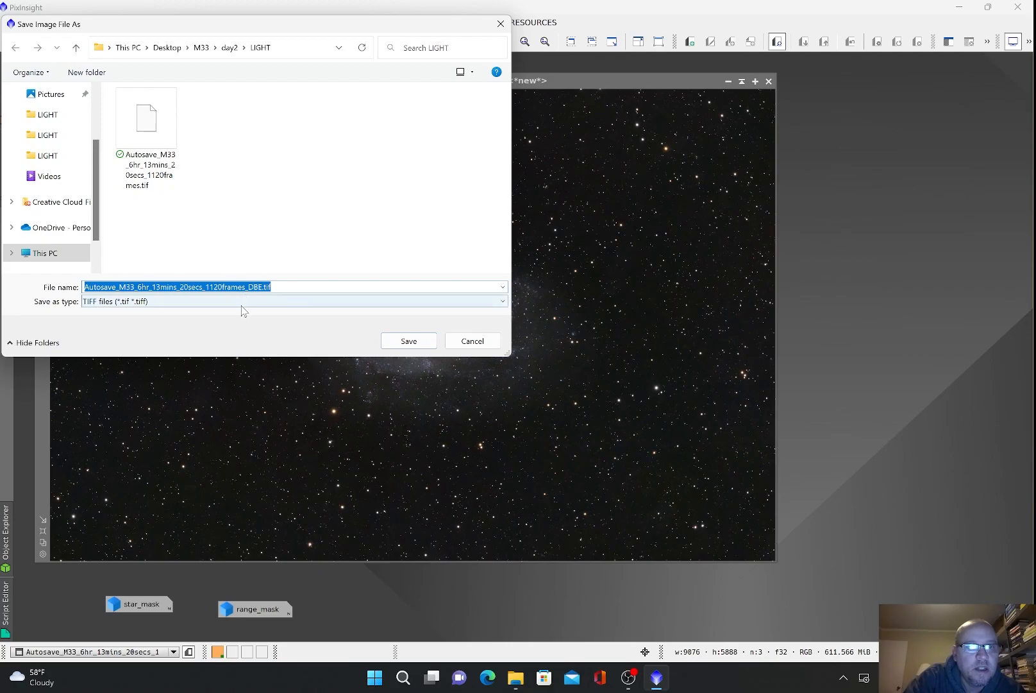
click(408, 342)
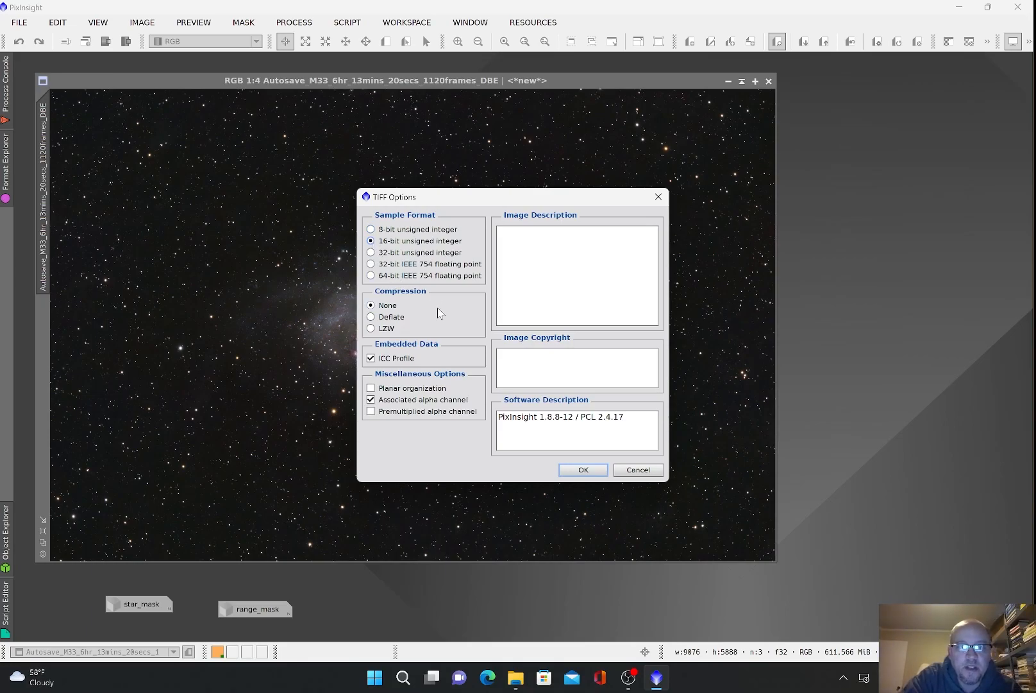
click(582, 470)
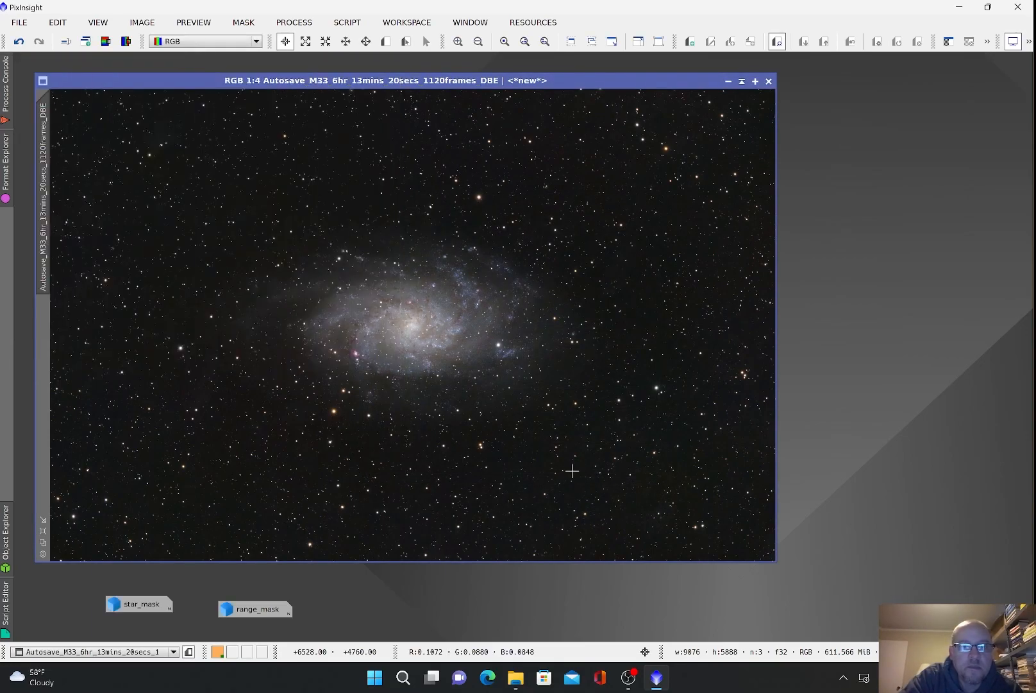
Step: Minimize PixInsight, close the LIGHT folder window, and launch Adobe Photoshop 2022 from Start
click(959, 8)
click(1017, 9)
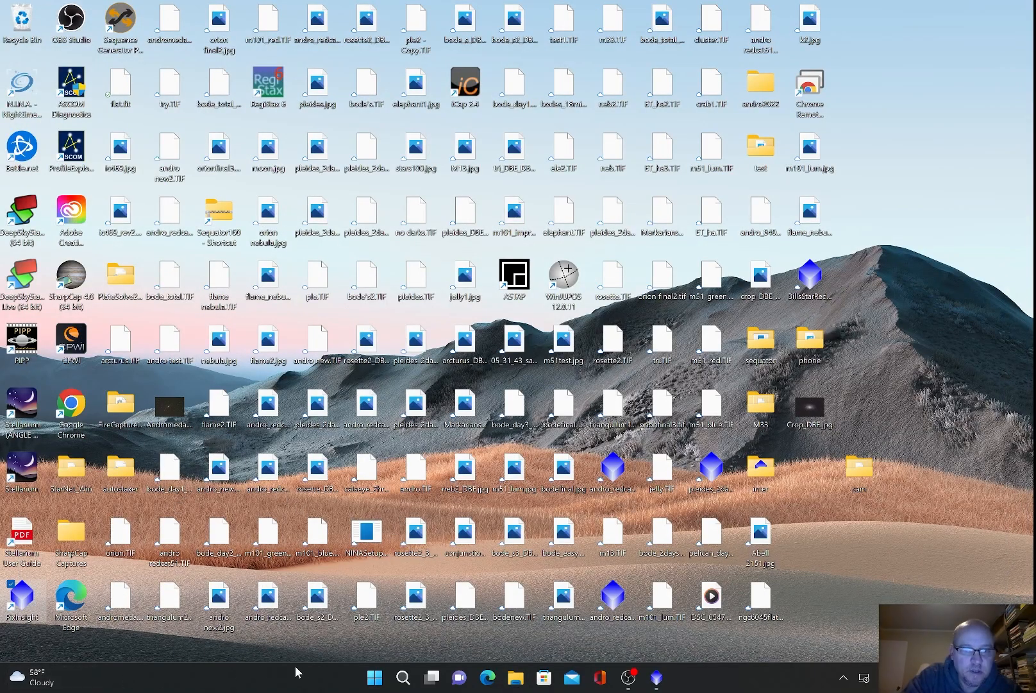
click(374, 677)
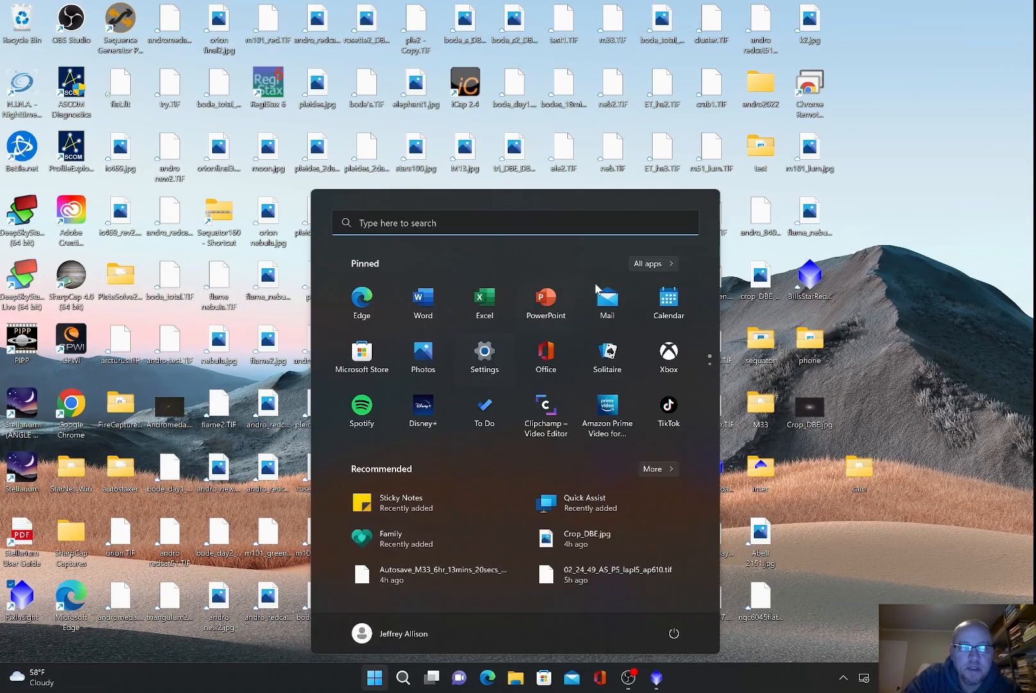
click(648, 264)
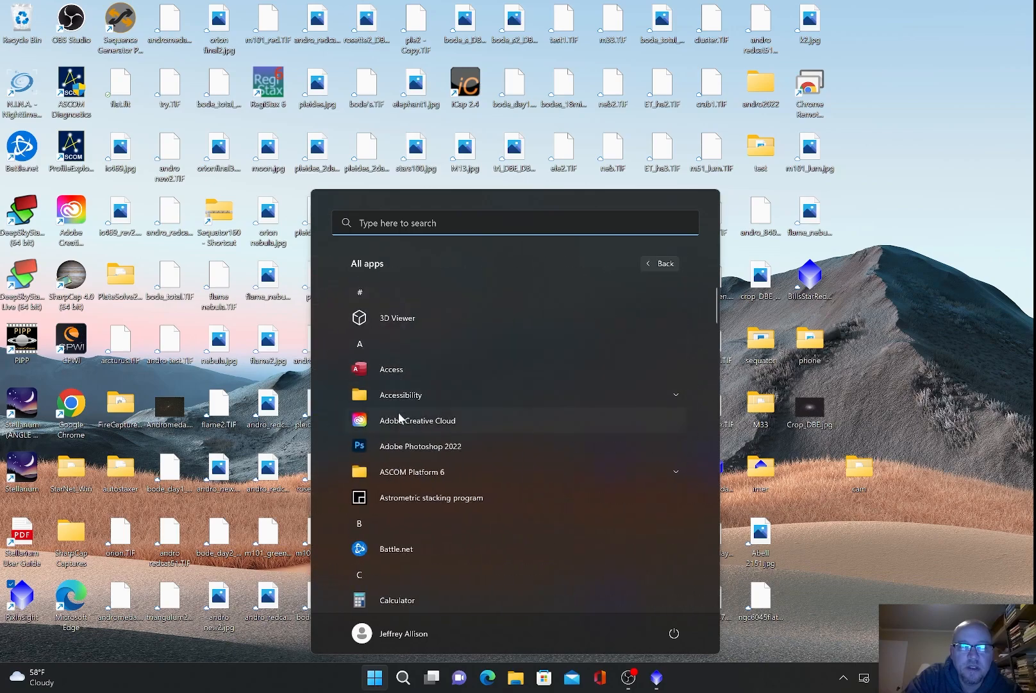
click(429, 448)
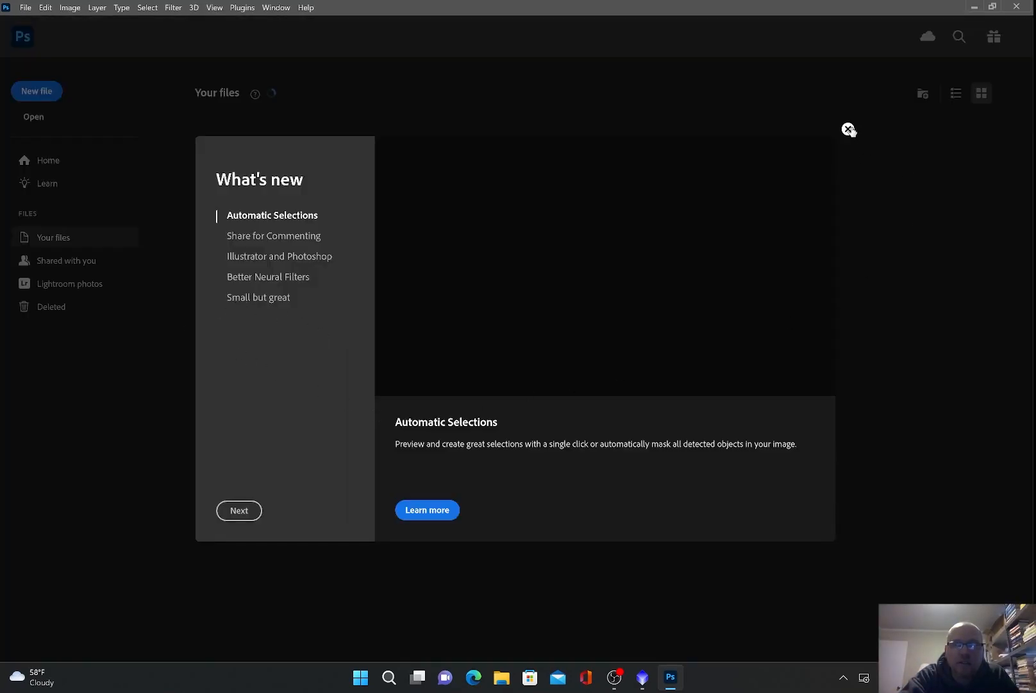
Step: Dismiss What's new and open Autosave_M33_6hr_13mins_20secs_1120frames_DBE.tif from the LIGHT folder
click(855, 165)
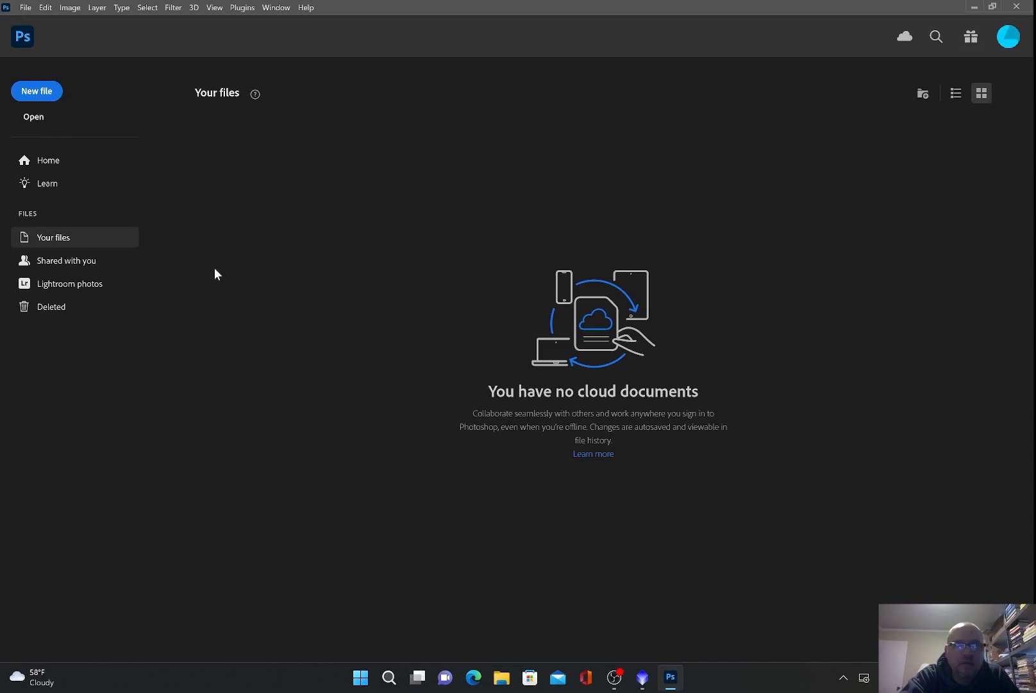
click(35, 119)
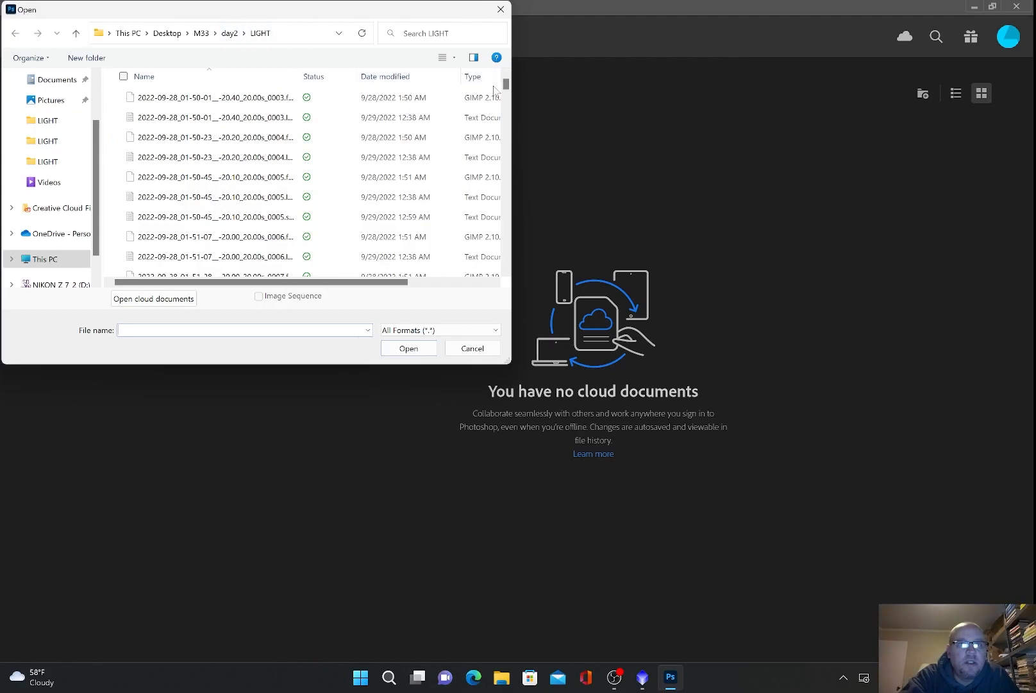
drag(506, 90, 506, 260)
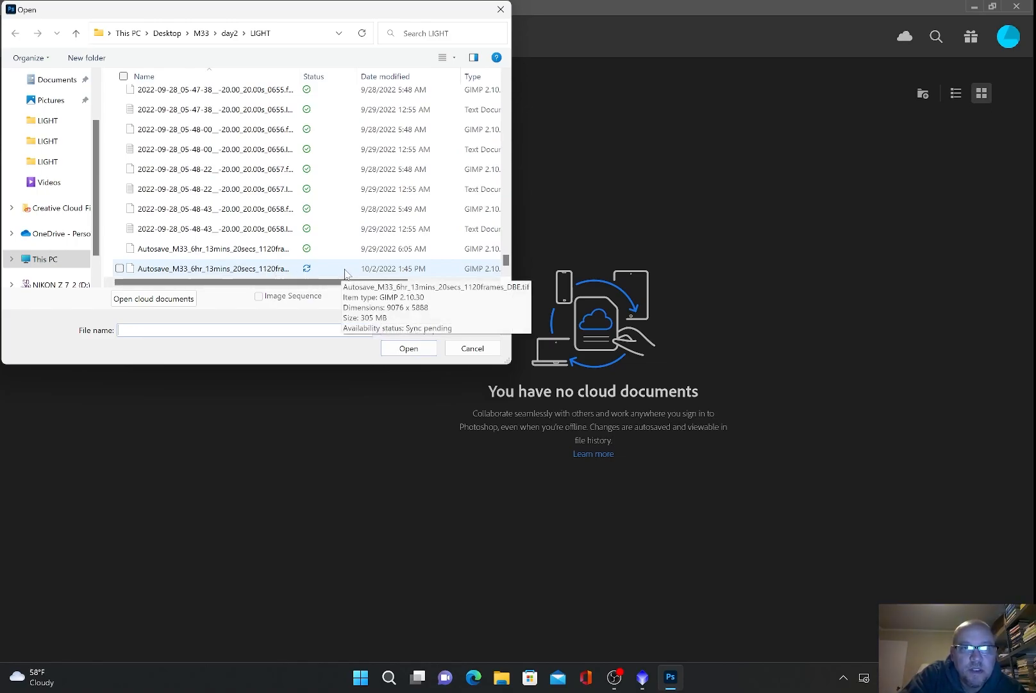
click(282, 268)
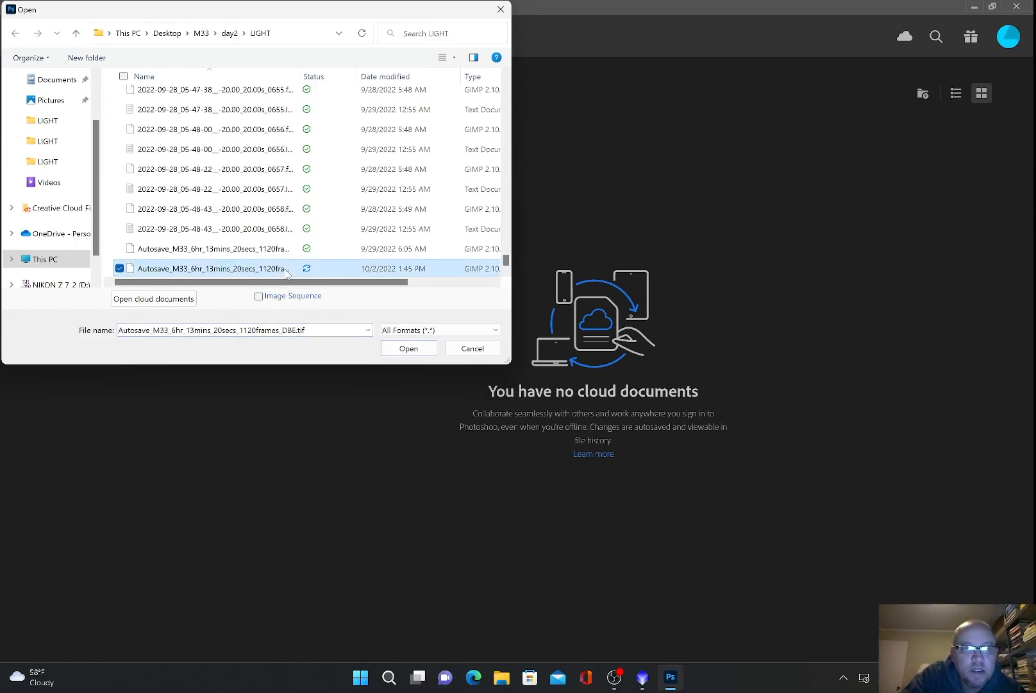
double_click(286, 269)
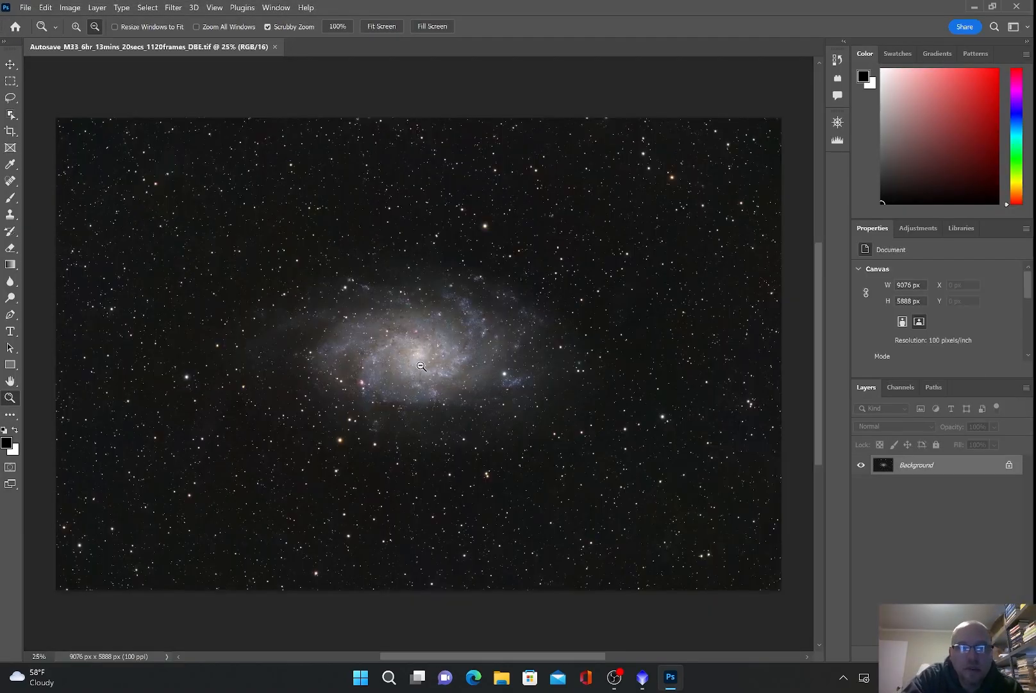
Step: Apply a Brightness/Contrast adjustment of Contrast 22, Brightness 0 to the M33 image
scroll(421, 365, down, 1)
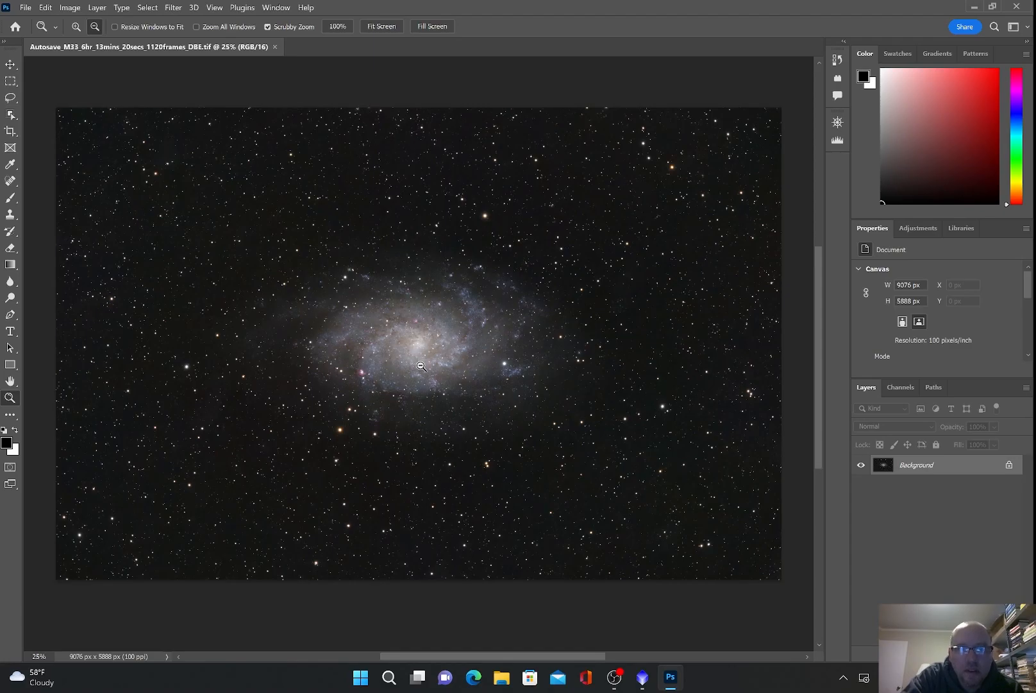
scroll(421, 366, up, 1)
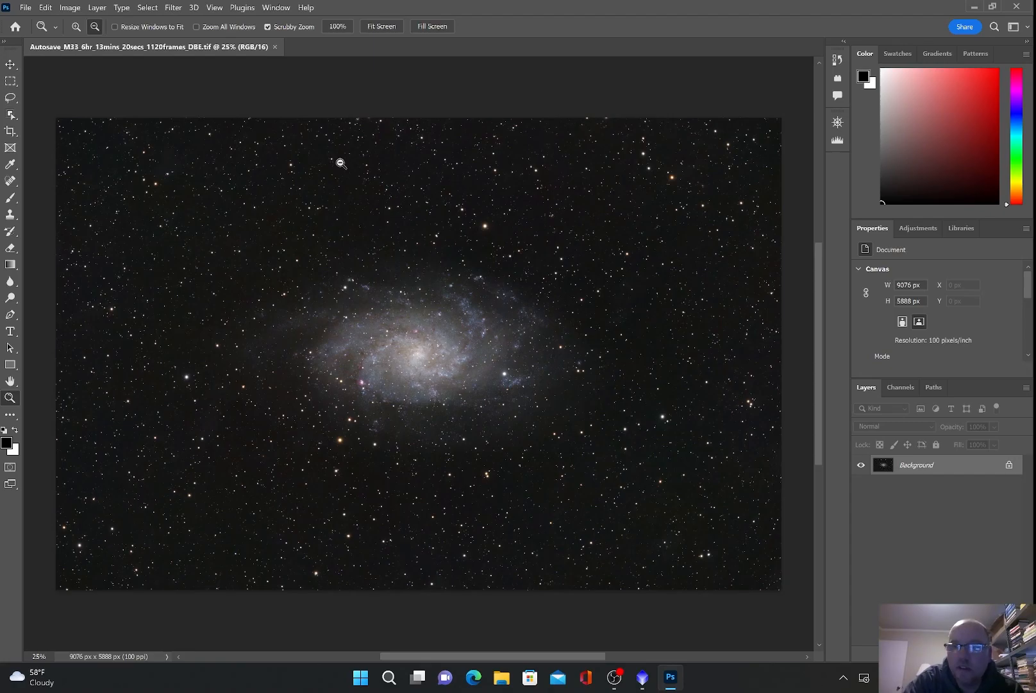
click(97, 8)
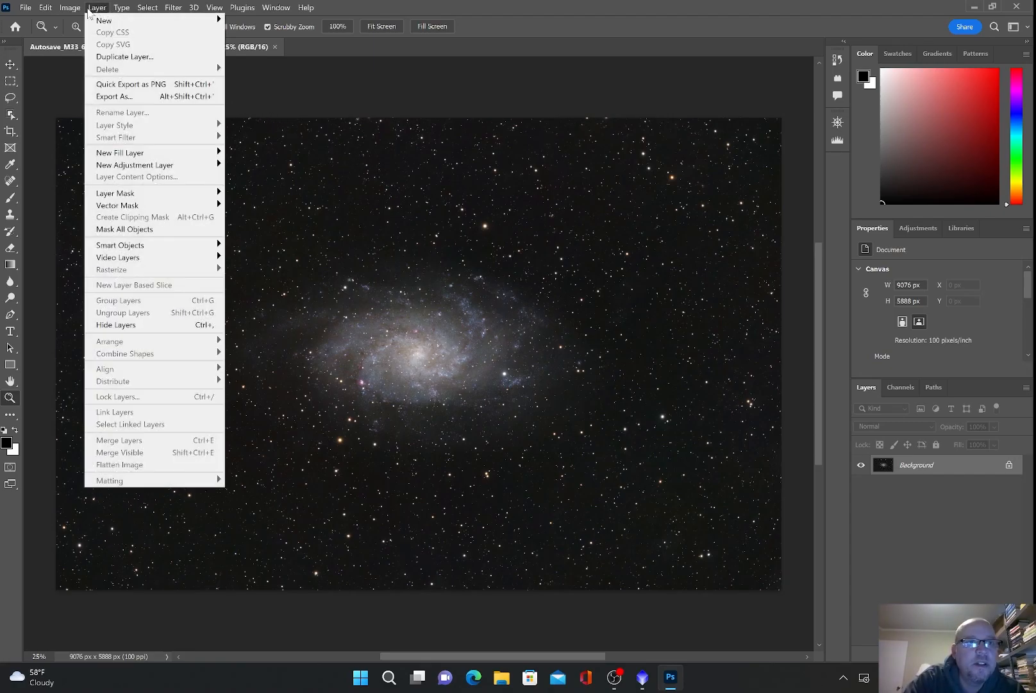
mouse_move(82, 10)
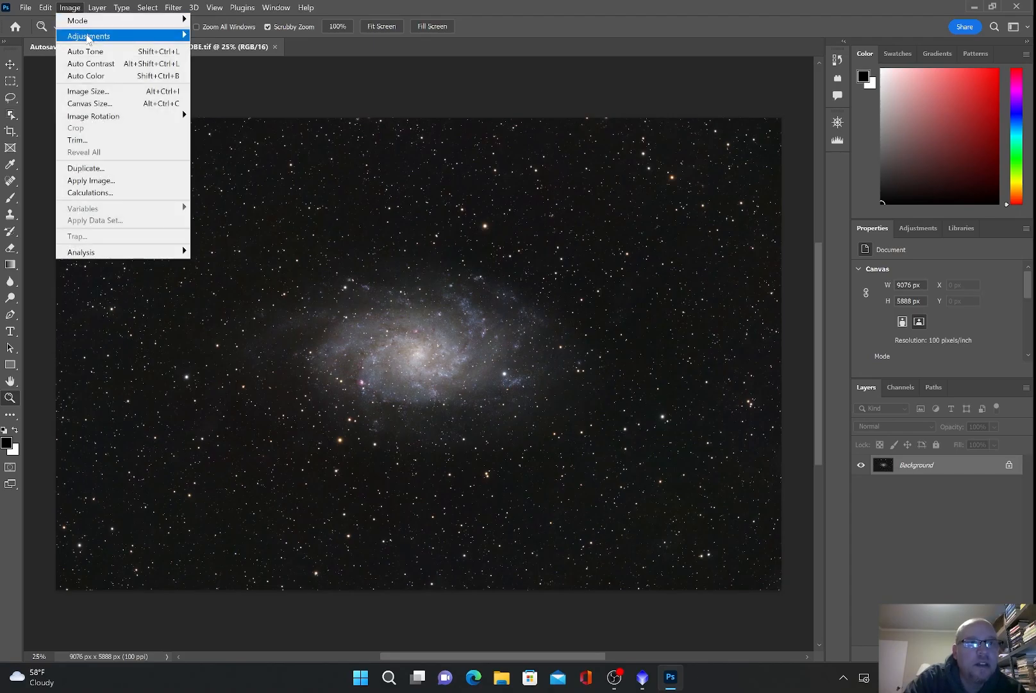
mouse_move(90, 37)
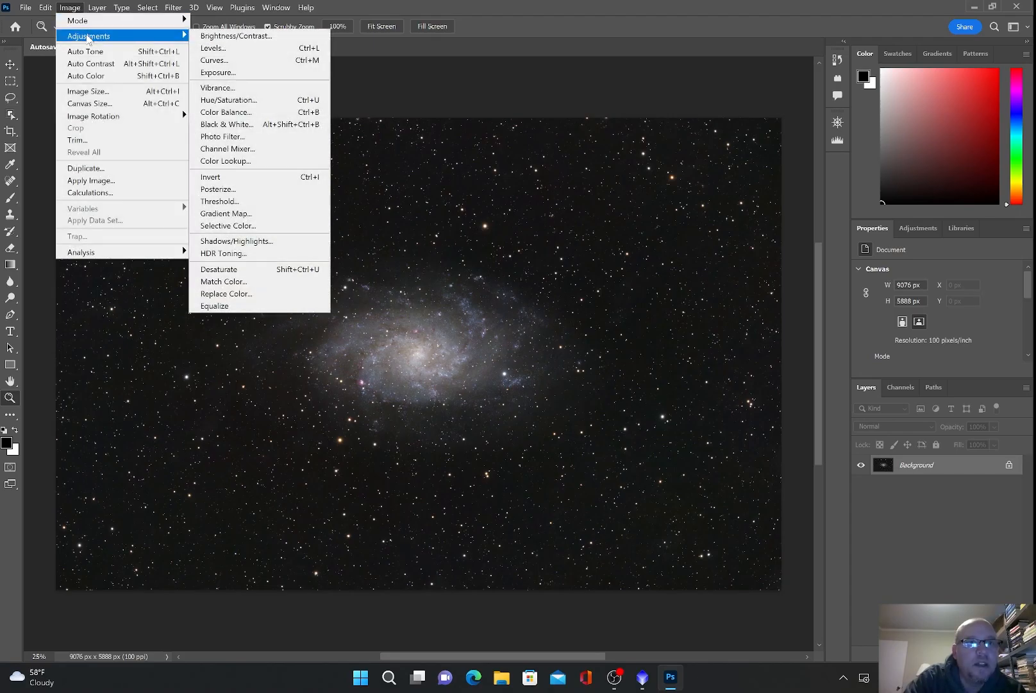
click(234, 36)
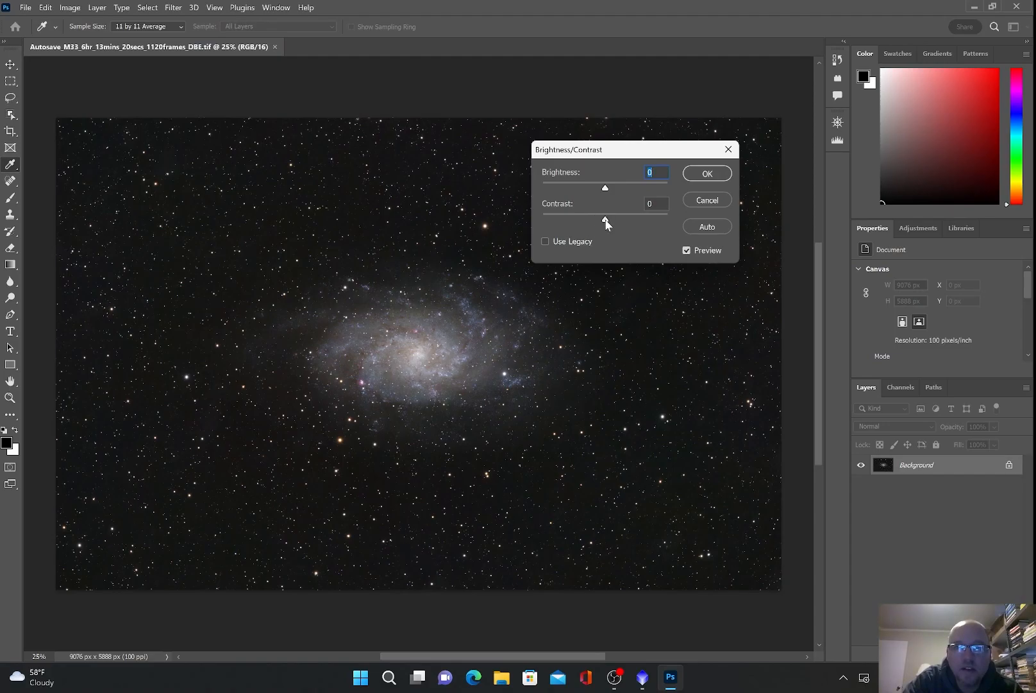
drag(606, 223, 621, 224)
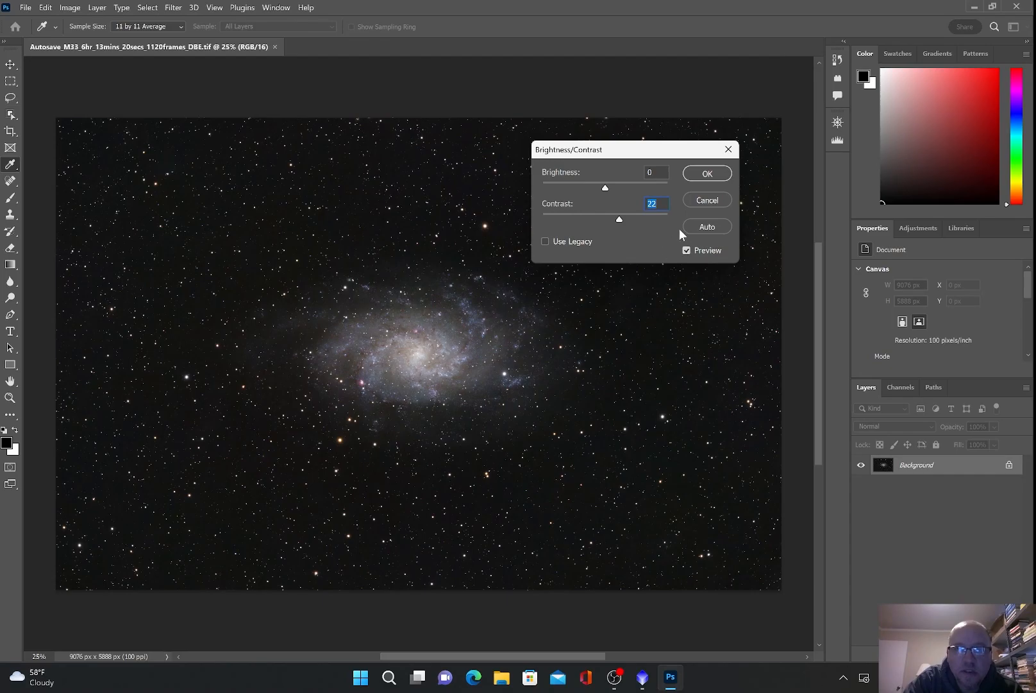
click(705, 181)
key(z)
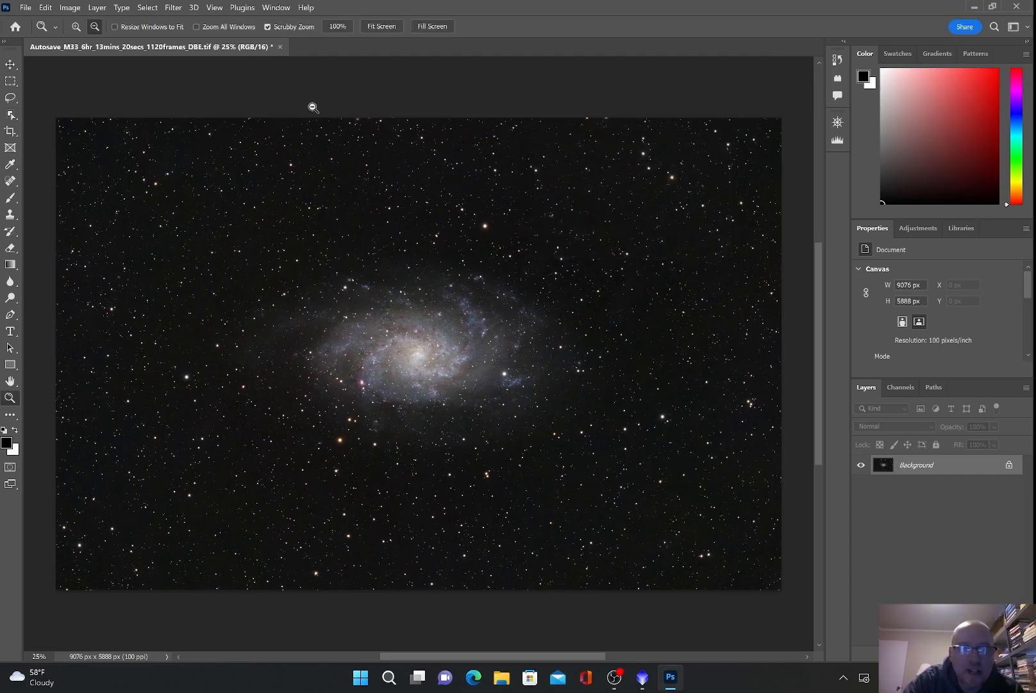
Step: Run Filter > Sharpen > Sharpen on the M33 galaxy image
click(98, 8)
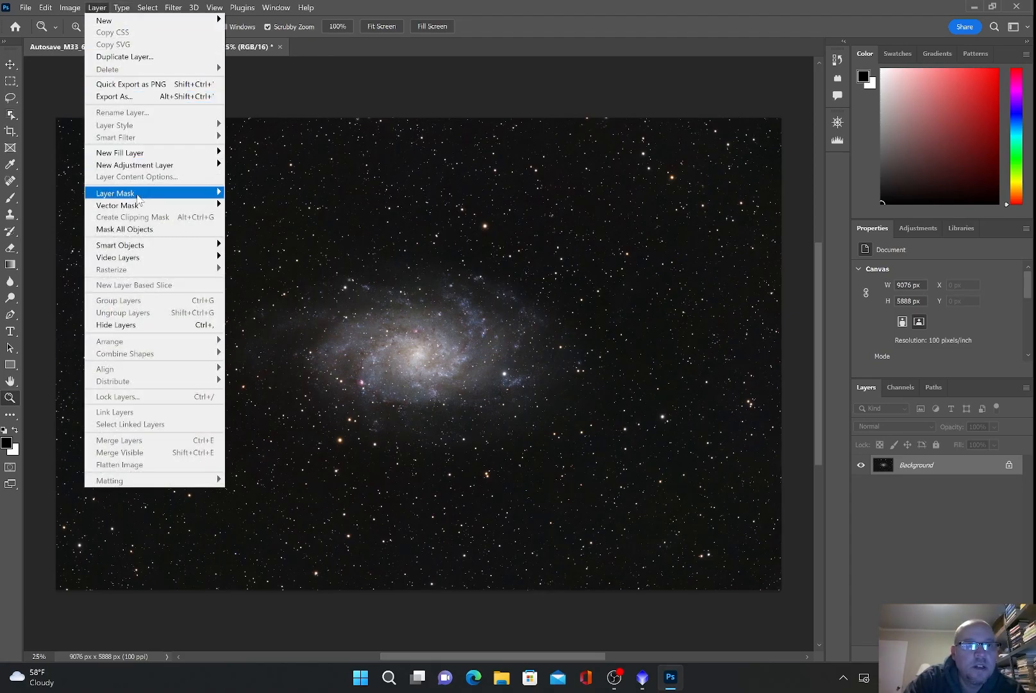
mouse_move(73, 9)
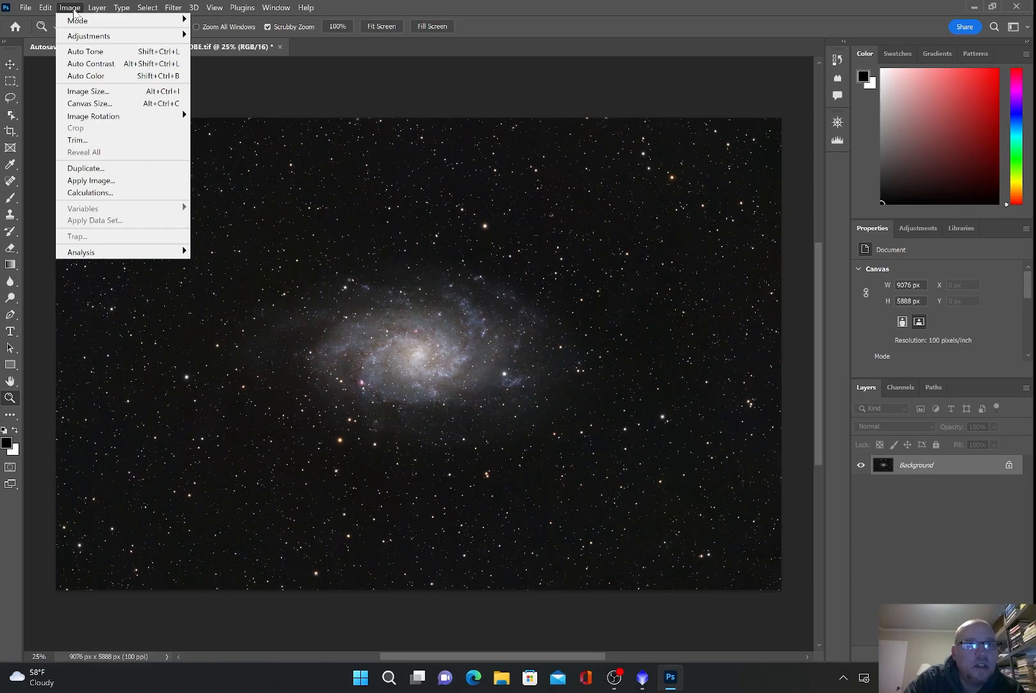
mouse_move(85, 38)
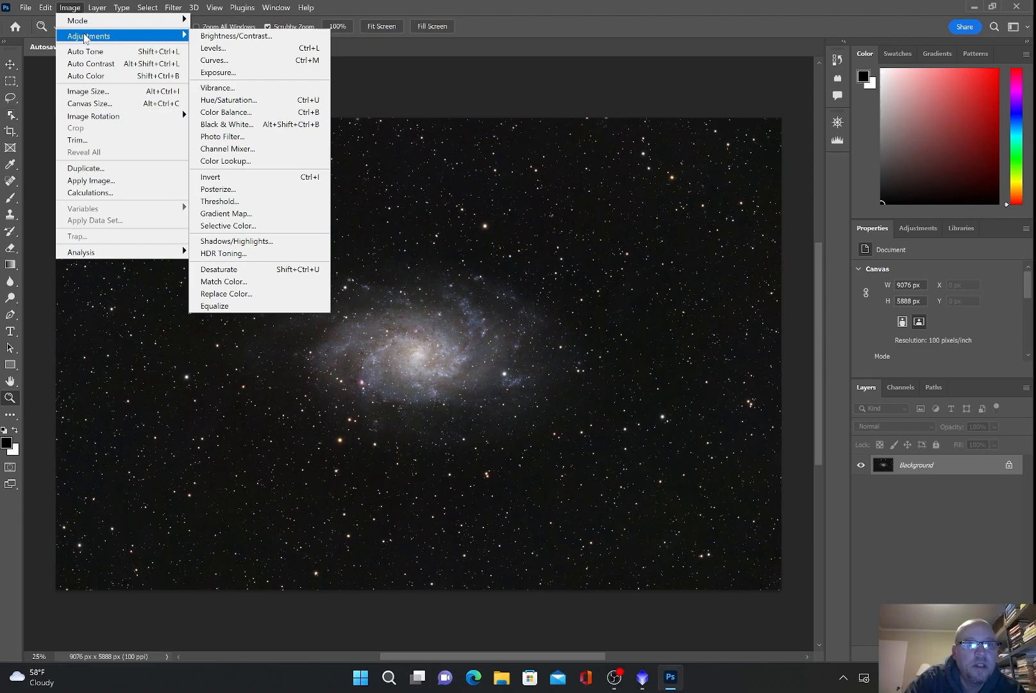
mouse_move(171, 8)
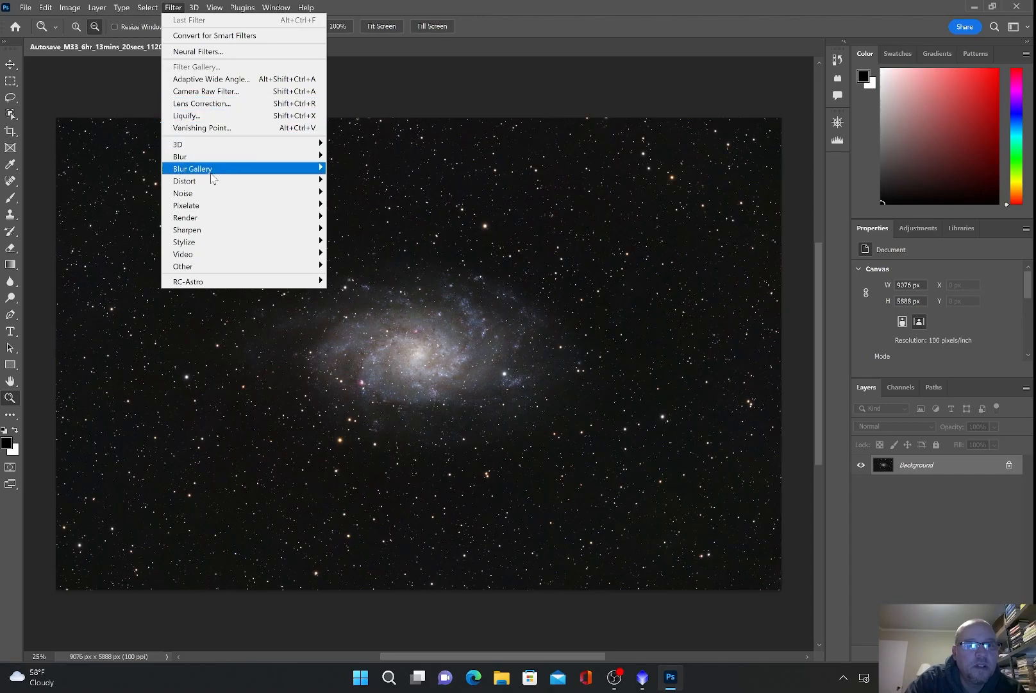
mouse_move(210, 231)
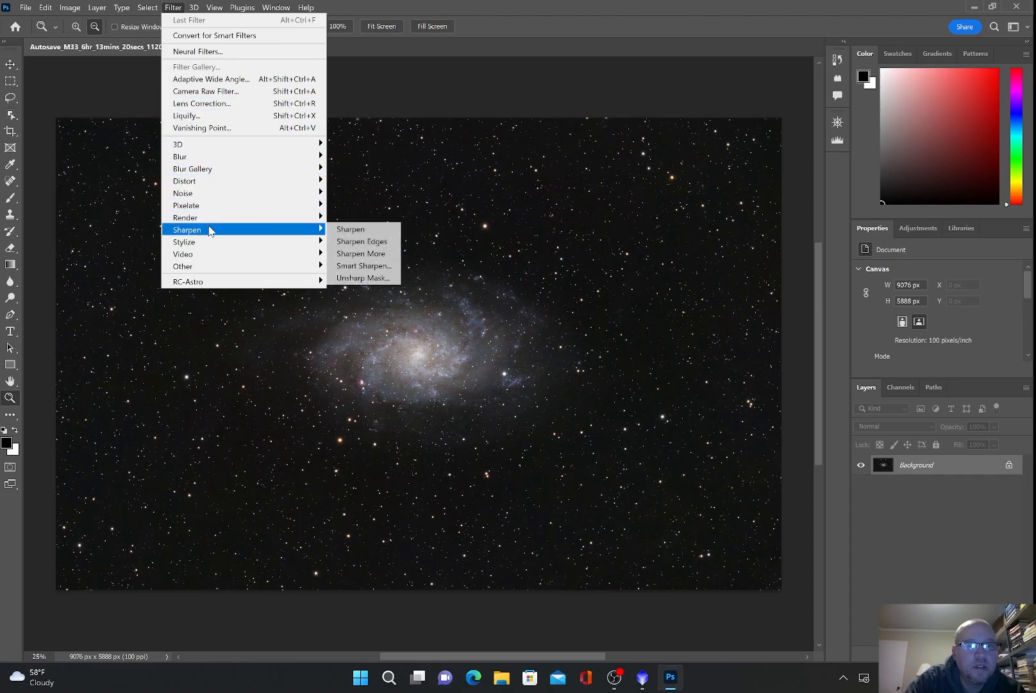
click(388, 231)
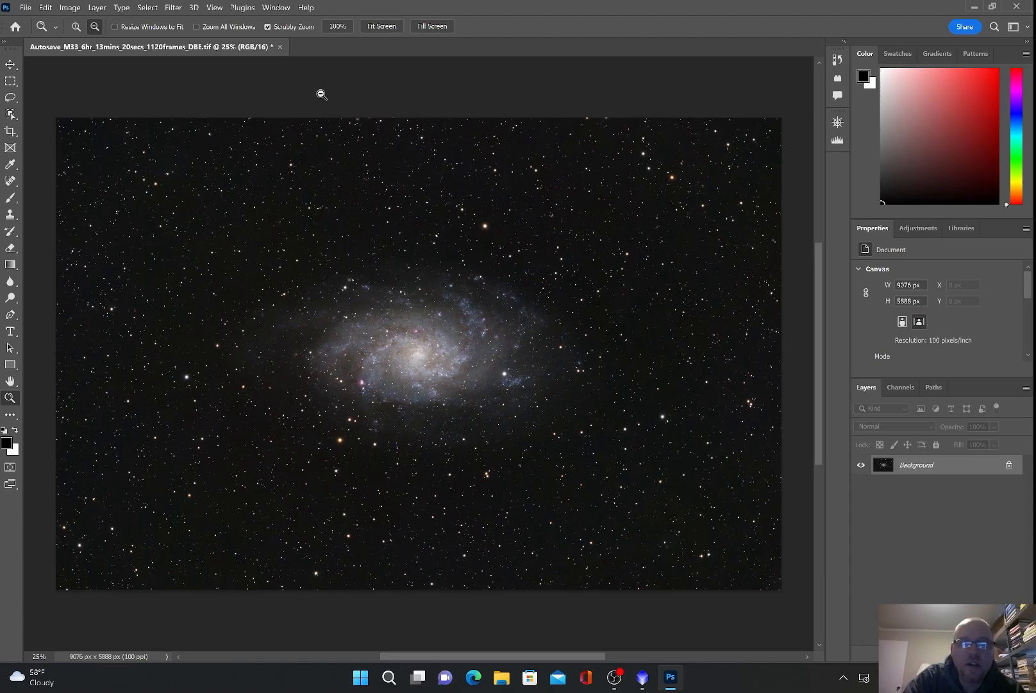
Step: In Export As, set the format to JPG with quality 7
click(26, 8)
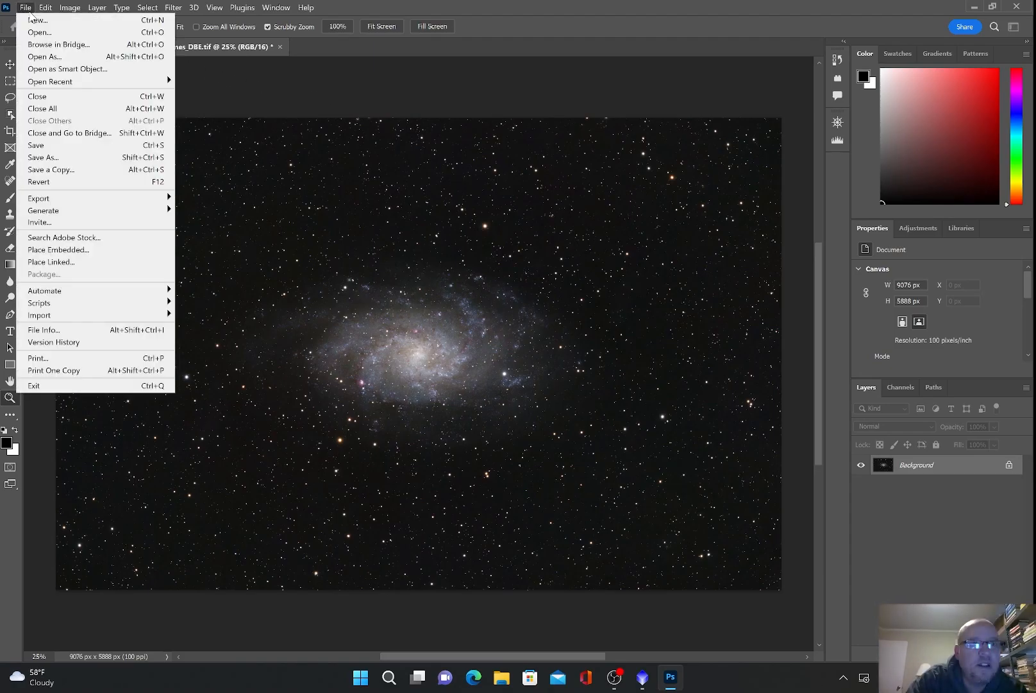
mouse_move(59, 200)
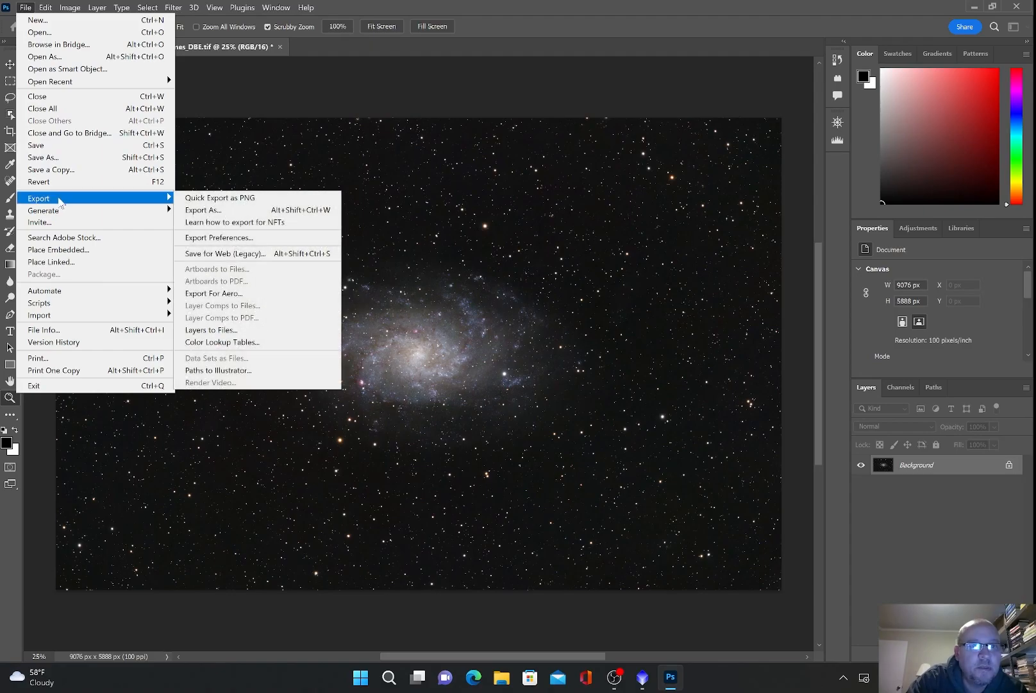
click(224, 209)
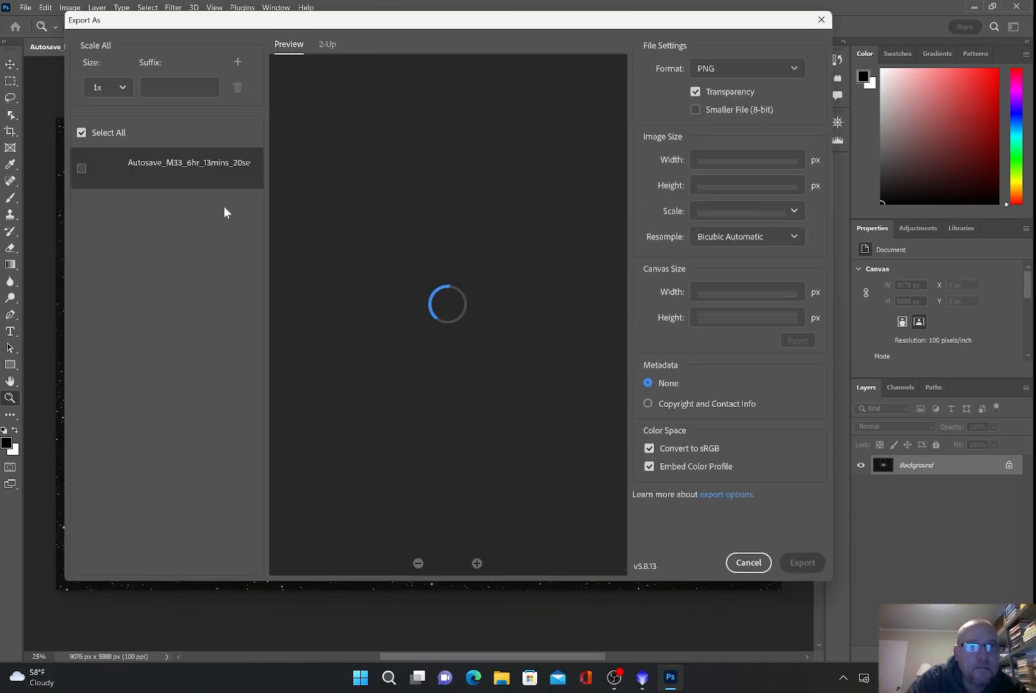
click(792, 69)
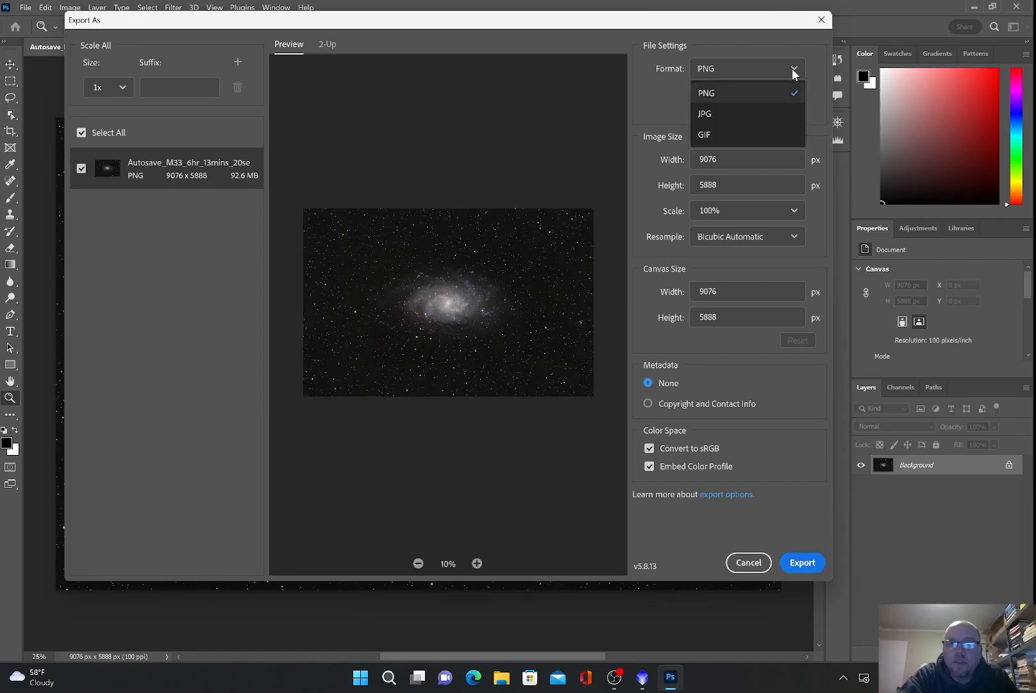
click(719, 117)
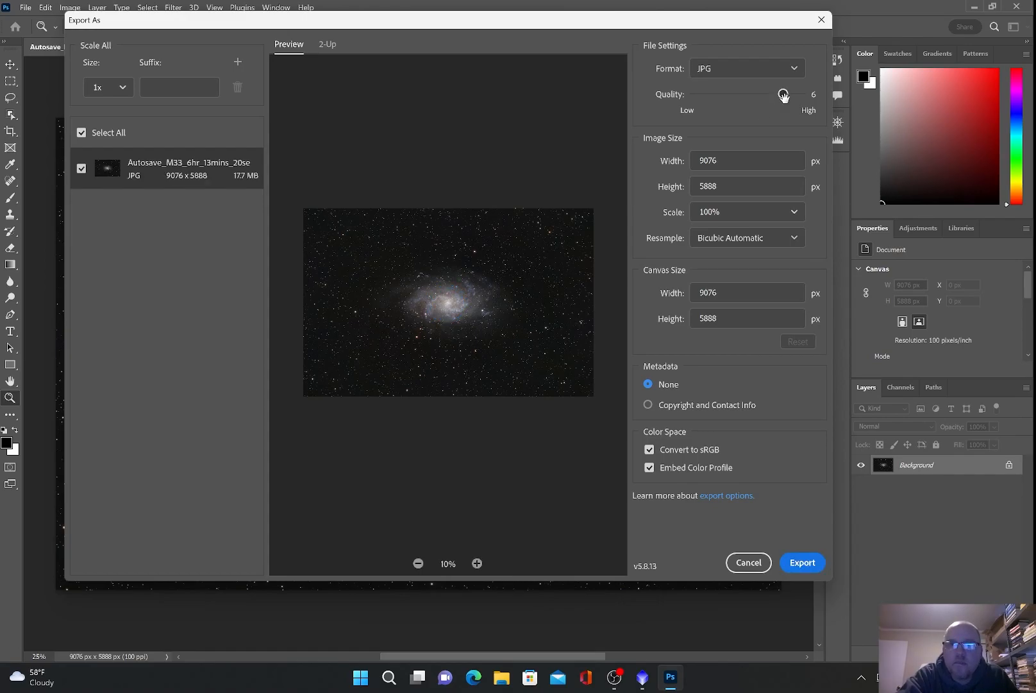
drag(784, 95, 801, 95)
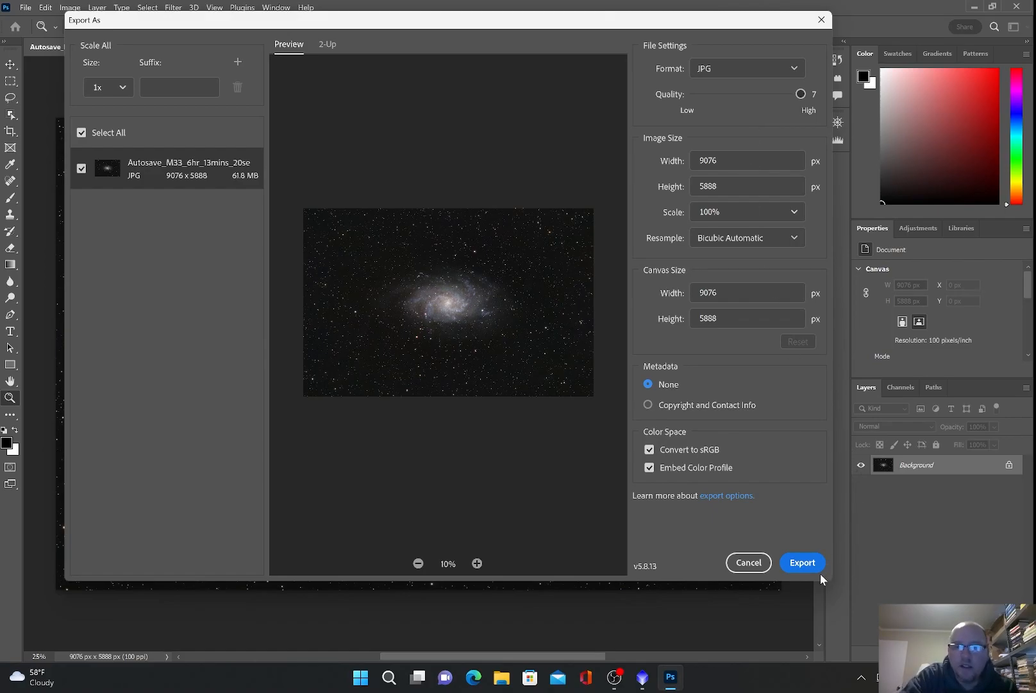
Step: Save the export as Autosave_M33_6hr_13mins_20secs_1120frames_DBE.jpg in the LIGHT folder
click(807, 563)
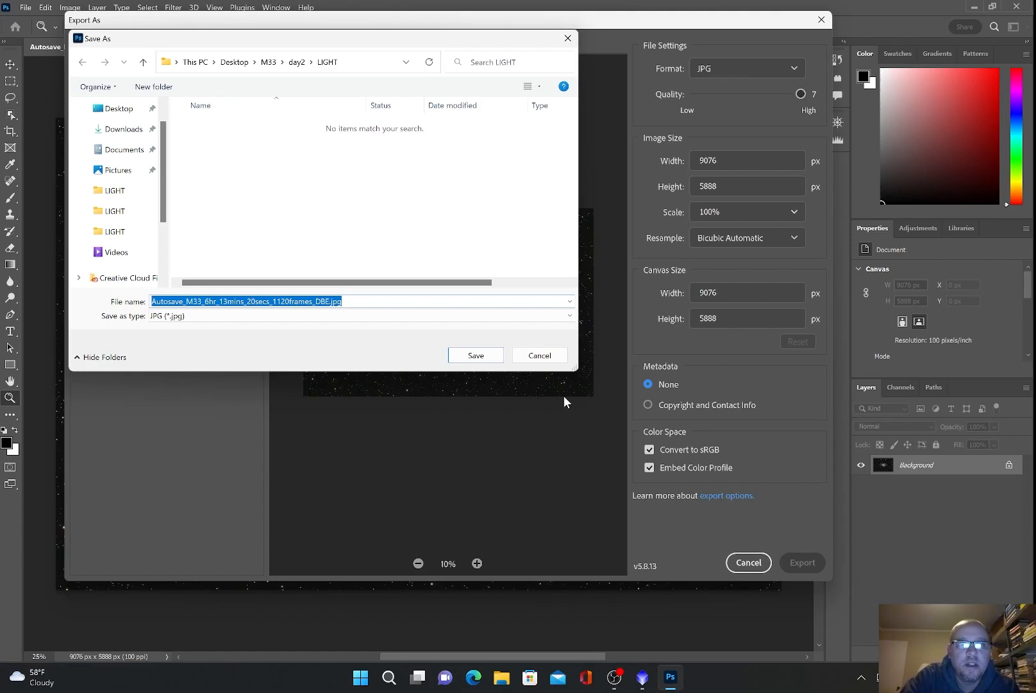
click(475, 356)
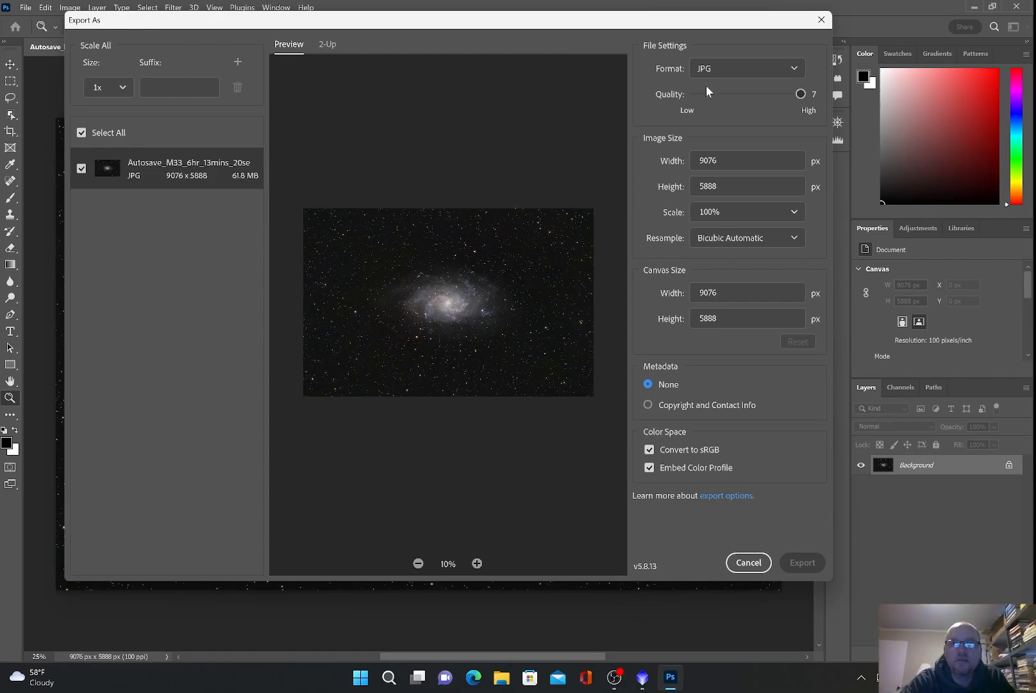
click(822, 20)
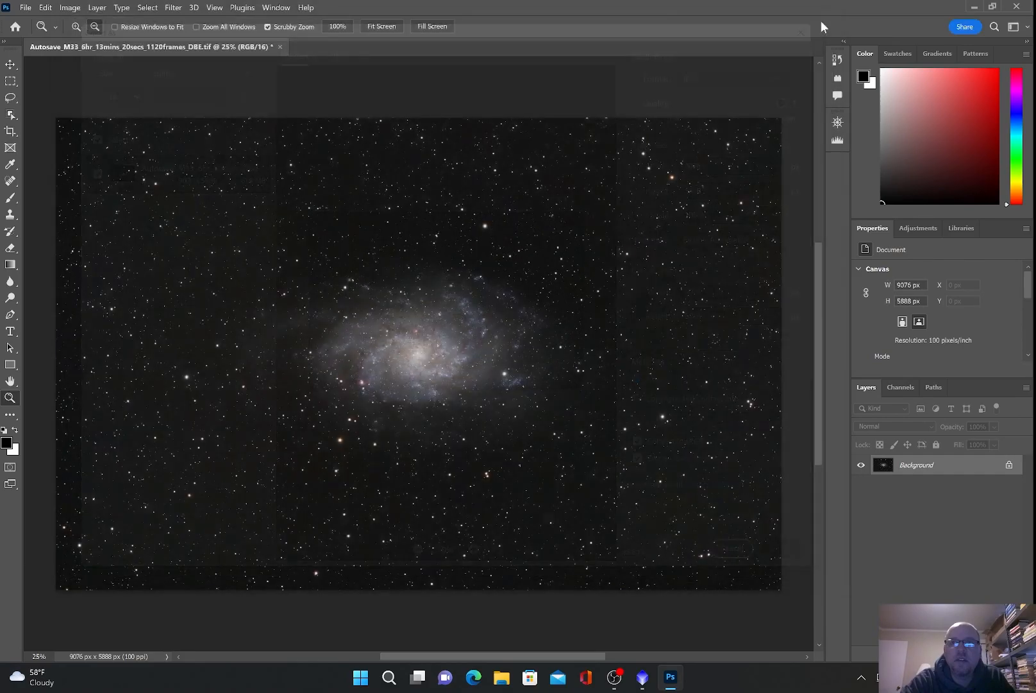
Step: Close Photoshop, choosing No to saving changes to the TIFF
click(1016, 7)
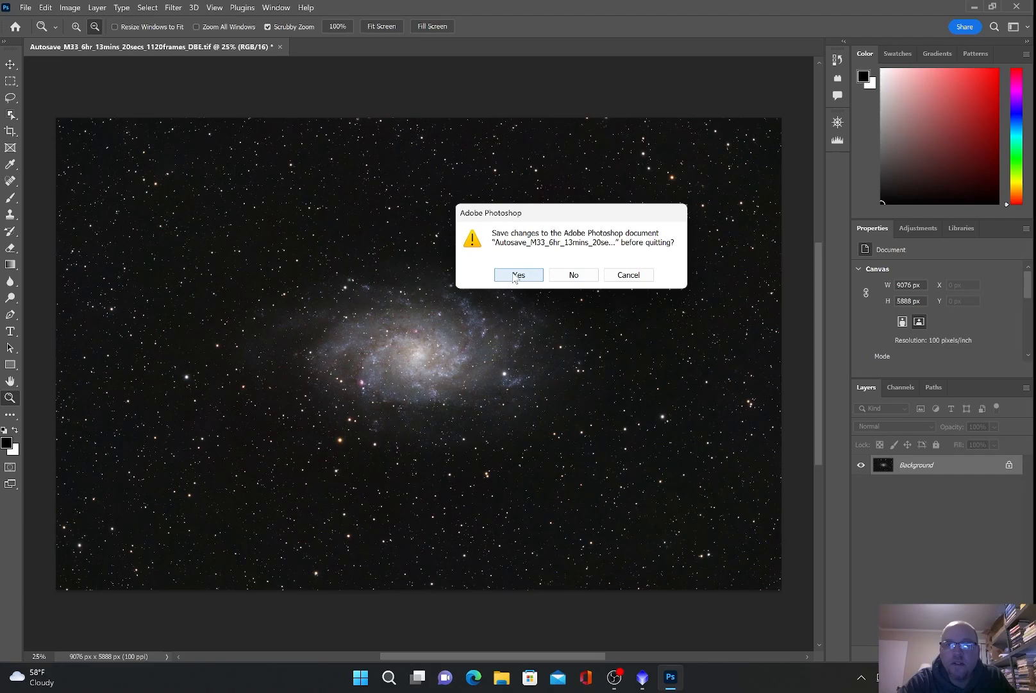
click(573, 274)
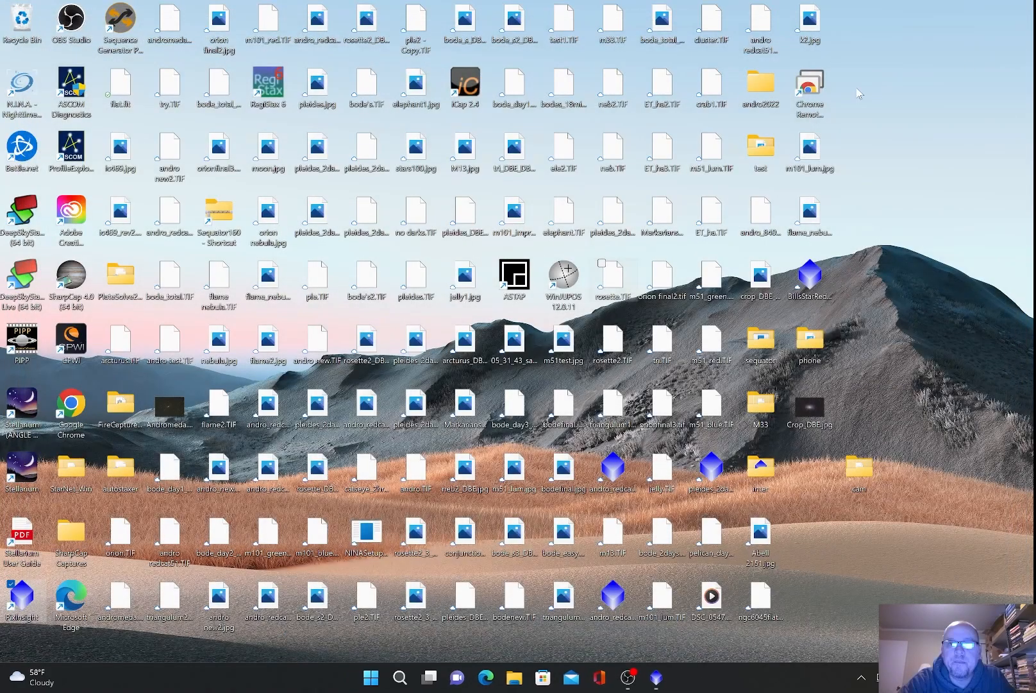